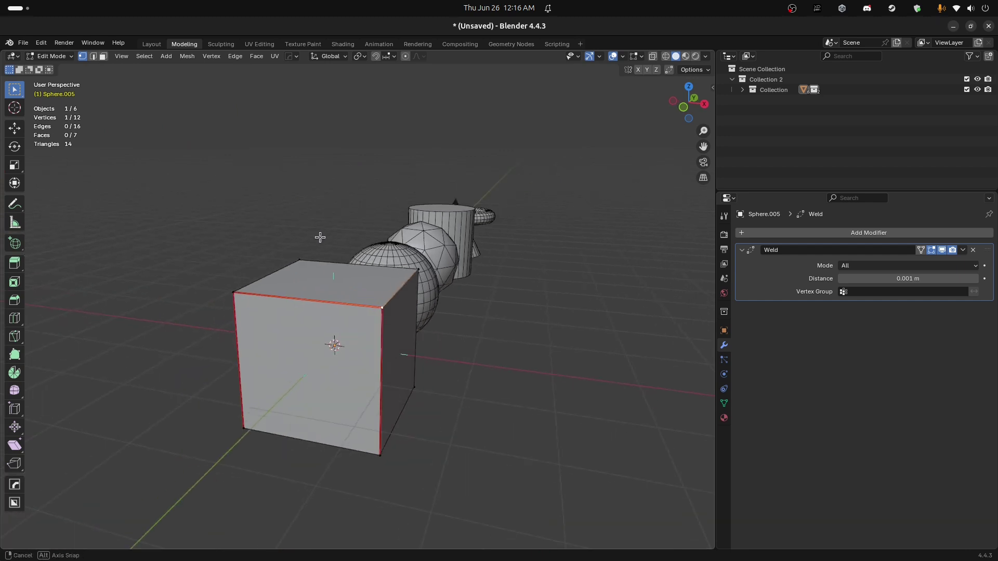
Isolate the cube in local view and select its top face in face select mode
key("z")
right_click(312, 240)
middle_click_drag(372, 283, 308, 271, "shift")
scroll(341, 262, "up", 3)
scroll(324, 249, "down", 3)
key("slash")
scroll(274, 256, "down", 3)
key("3")
left_click(332, 237)
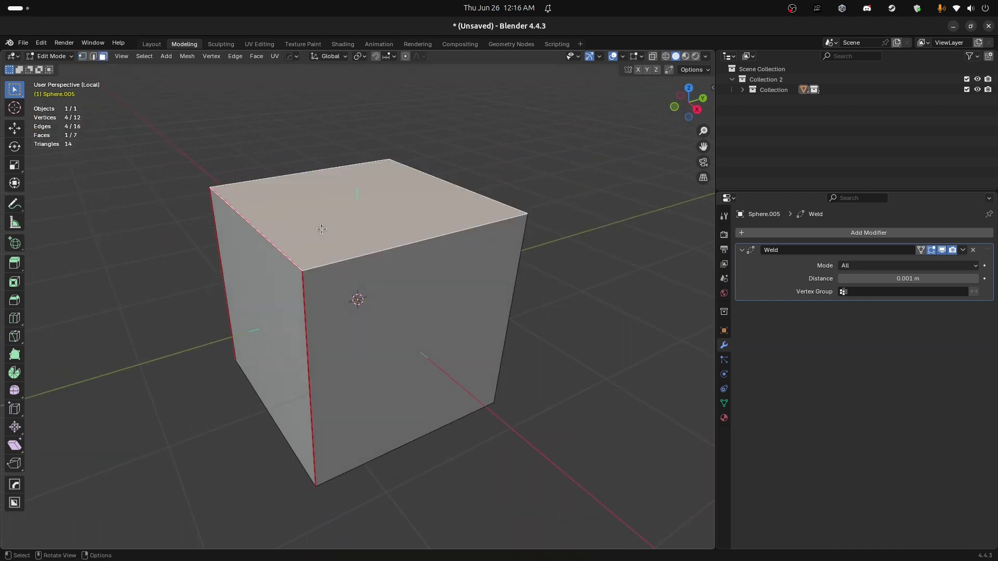
scroll(330, 241, "up", 3)
key("g")
key("z")
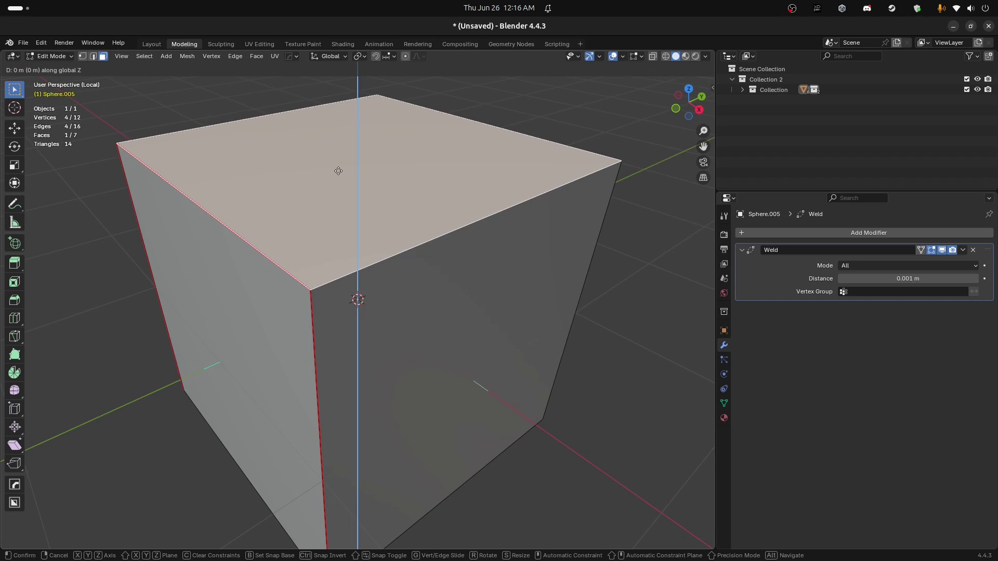
right_click(326, 140)
scroll(324, 156, "down", 3)
middle_click_drag(353, 244, 382, 257)
type("gz1")
right_click(382, 165)
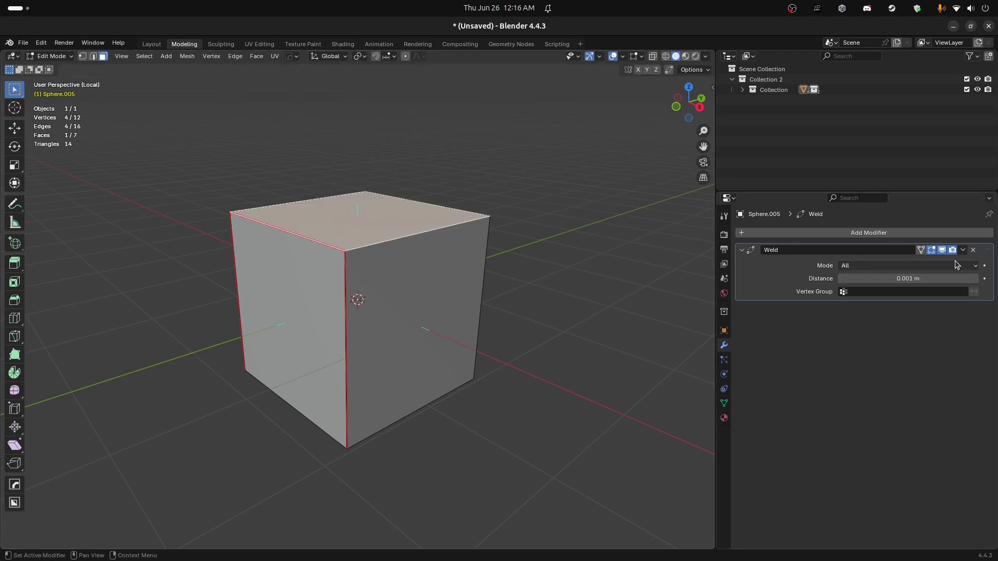
Reduce the Weld modifier's distance to 0 m, turn off its viewport display and return the cube to Object Mode
left_click(942, 250)
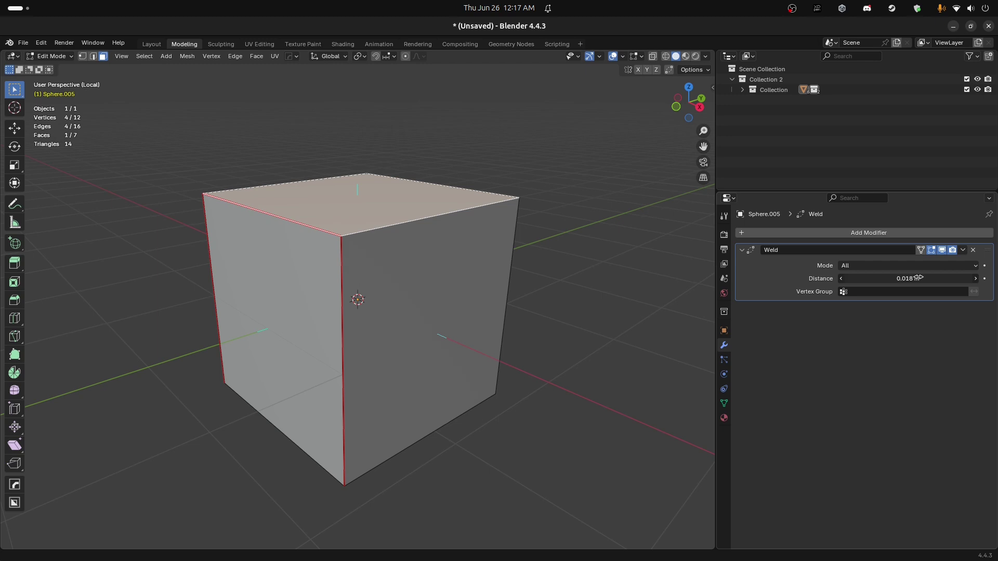
left_click_drag(947, 276, 986, 273)
left_click_drag(859, 264, 657, 263)
left_click(942, 250)
key("Tab")
middle_click_drag(369, 217, 380, 221)
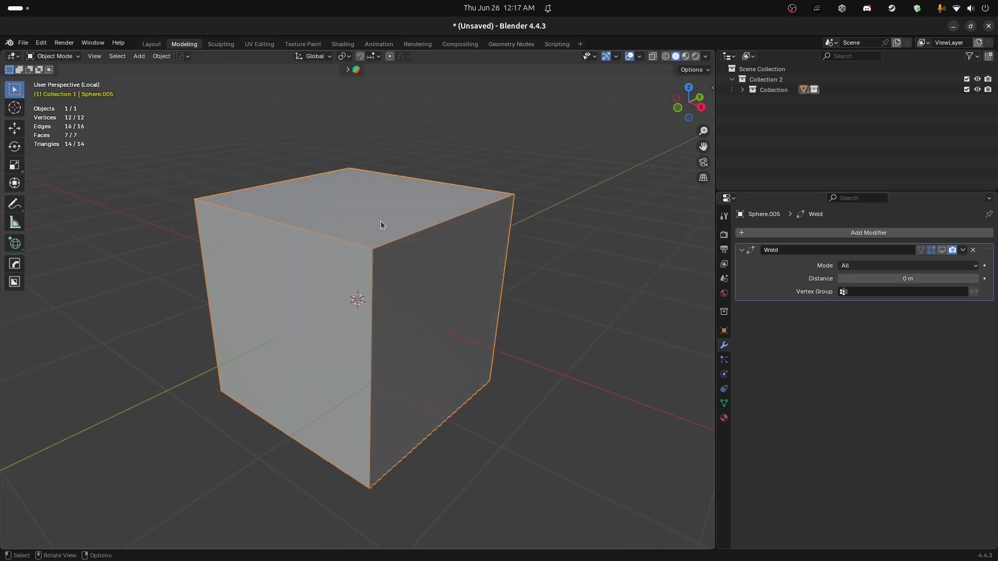
key("Tab")
key("Tab")
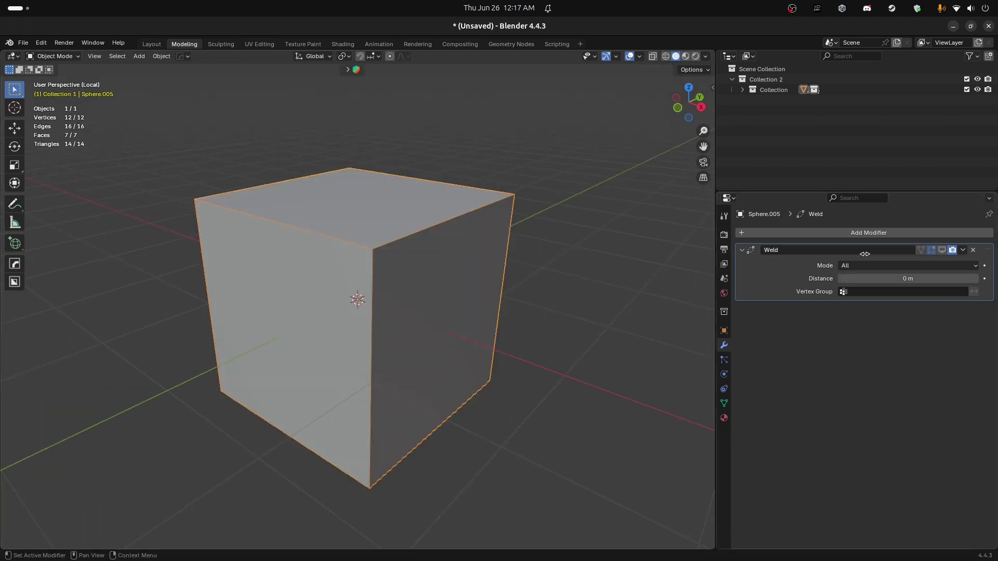
Turn the Weld modifier's viewport display back on and raise its distance to 0.073 m
left_click(941, 251)
left_click_drag(883, 279, 936, 280)
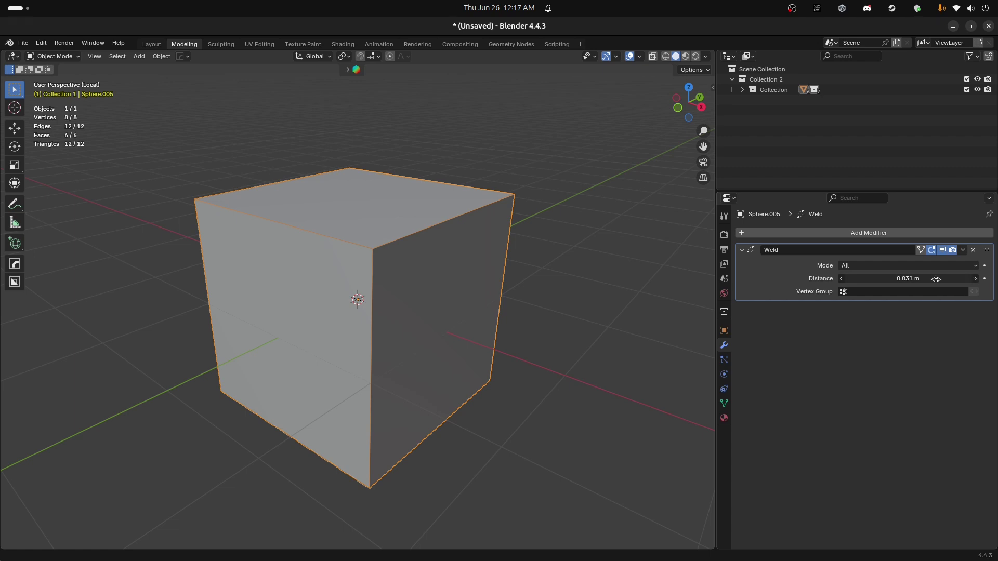
left_click(941, 250)
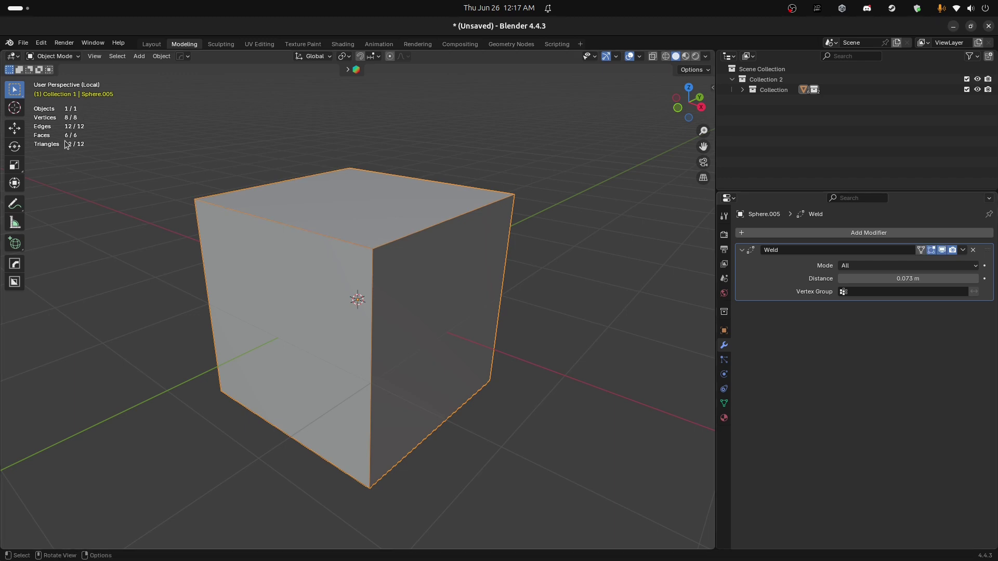
scroll(407, 215, "up", 3)
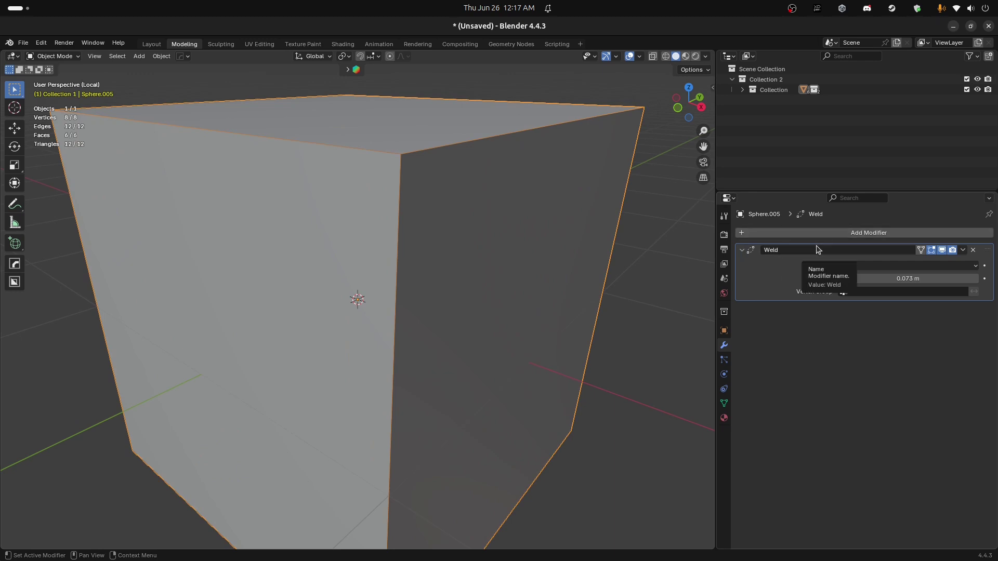
left_click(821, 233)
mouse_move(821, 230)
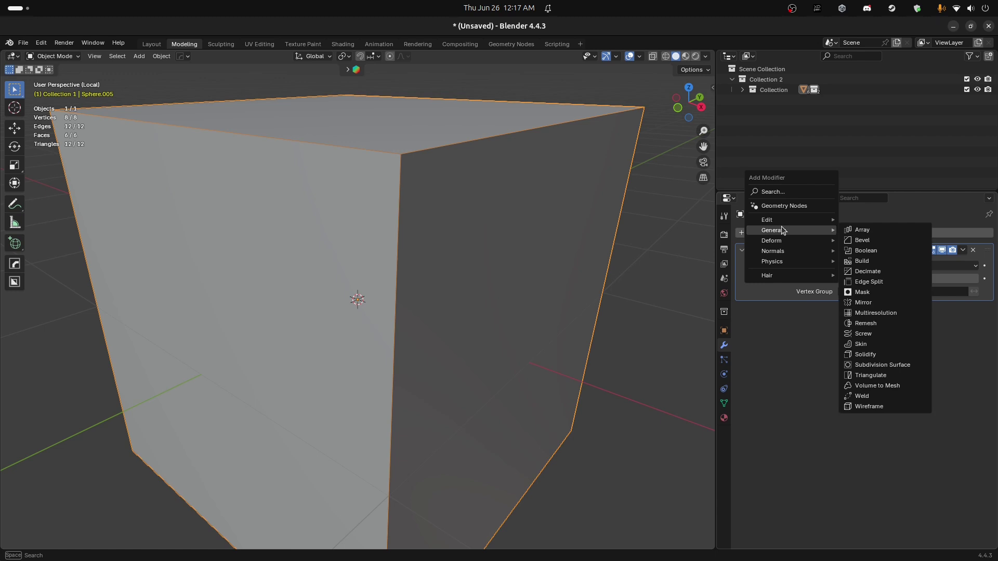
mouse_move(790, 246)
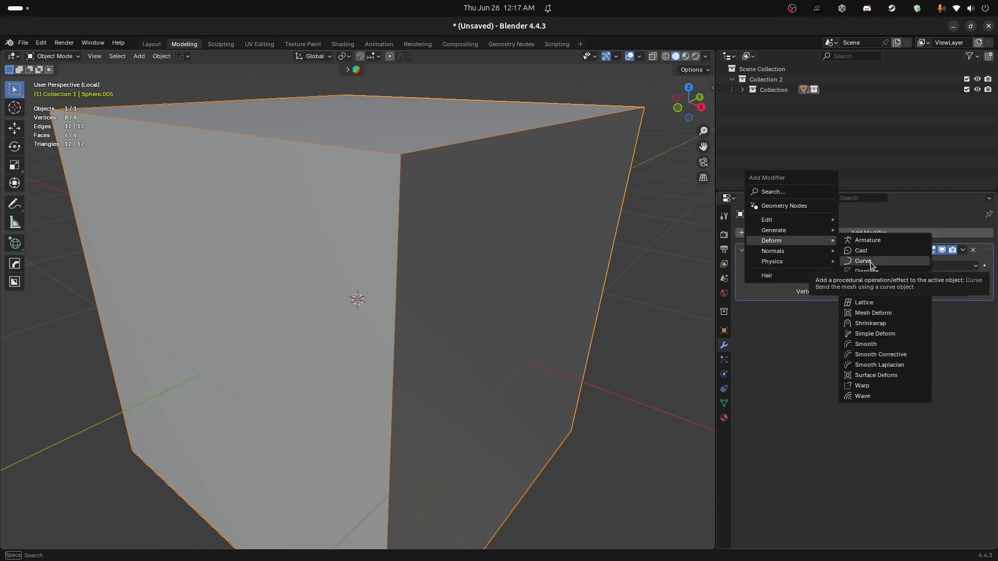
scroll(534, 370, "down", 6)
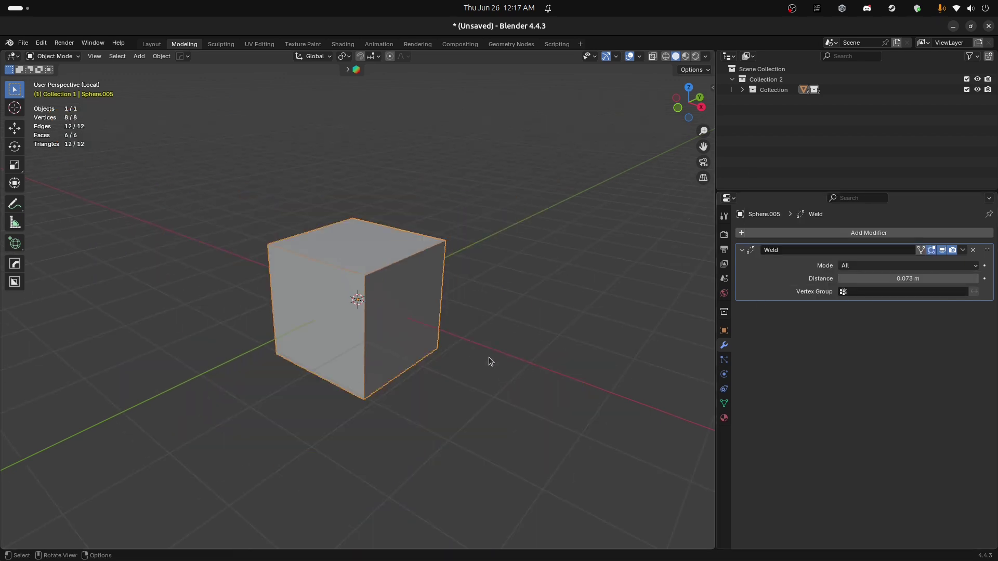
middle_click_drag(489, 357, 455, 298)
scroll(483, 318, "up", 1)
scroll(483, 317, "up", 1)
scroll(373, 300, "down", 4)
middle_click_drag(519, 276, 454, 379, "shift")
key("shift+a")
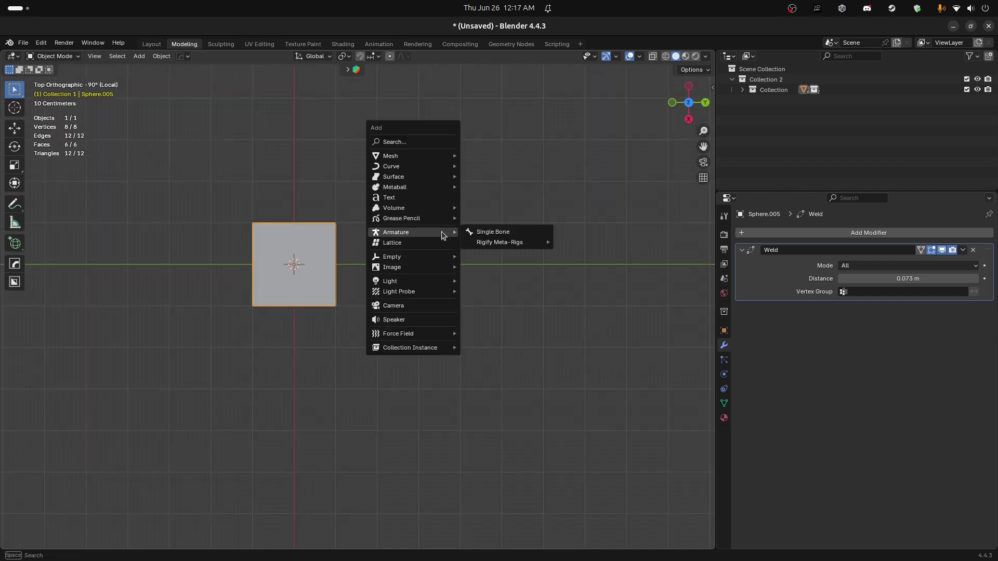
mouse_move(416, 156)
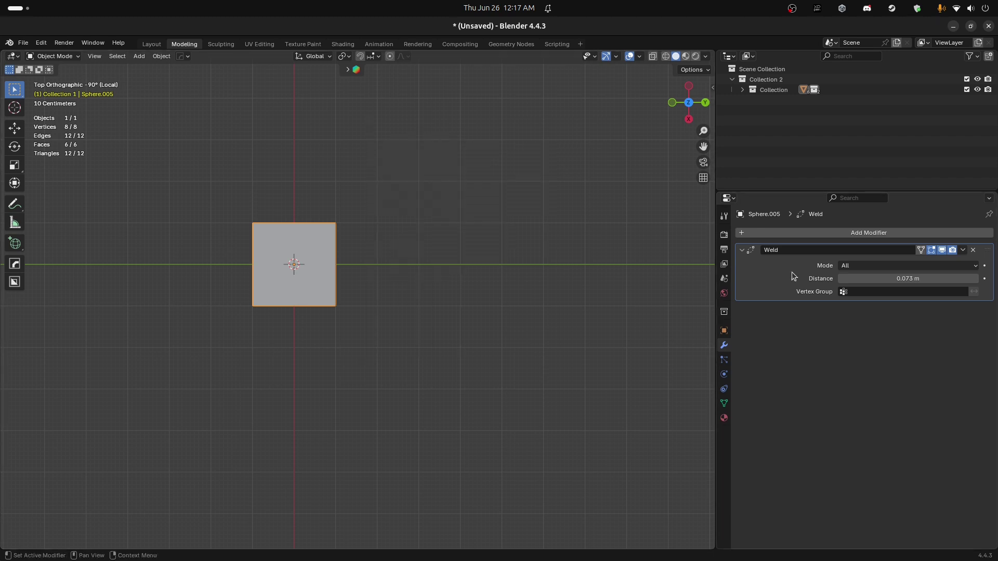
left_click(809, 233)
mouse_move(809, 237)
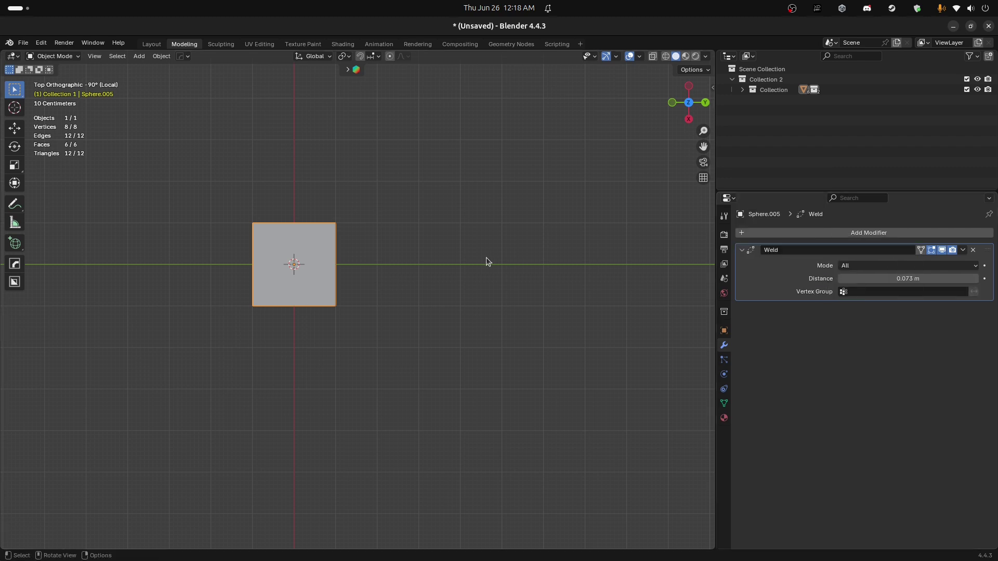
key("shift+a")
mouse_move(475, 193)
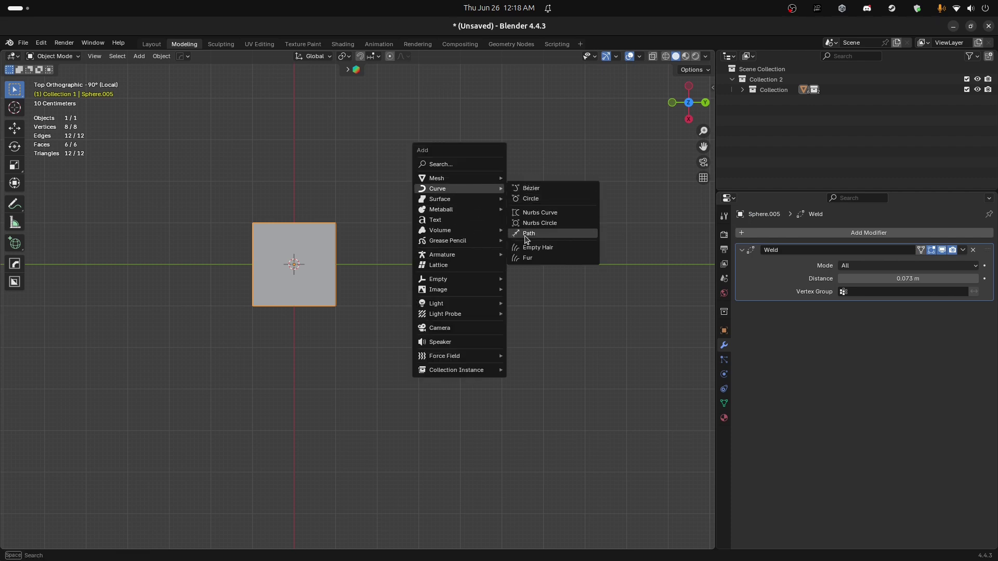
key("Escape")
Add a Bézier curve and move it beside the cube, about 3.16 m along Y and -0.34 m along X
middle_click_drag(560, 246, 431, 241, "shift")
key("shift+a")
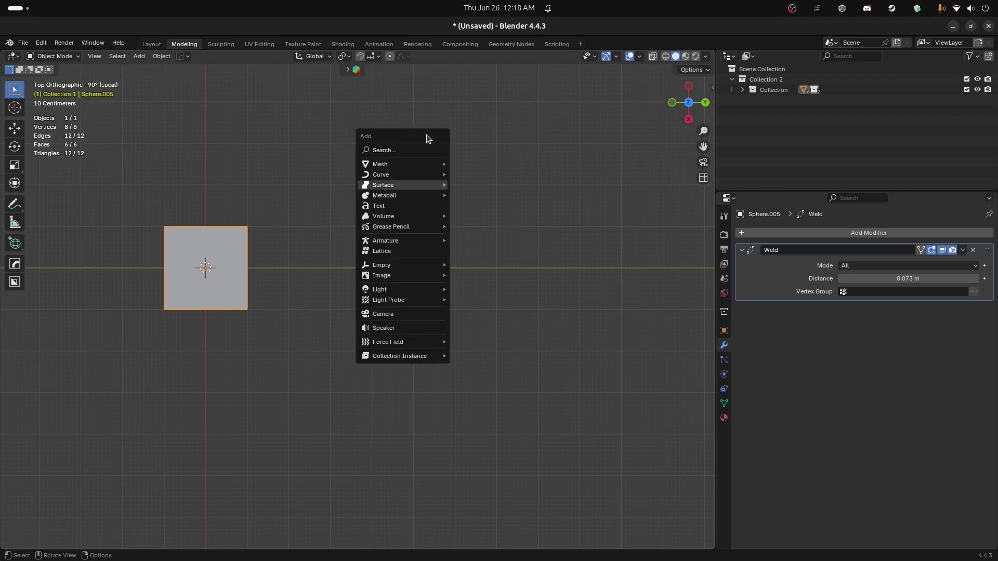
mouse_move(431, 175)
left_click(469, 175)
key("g")
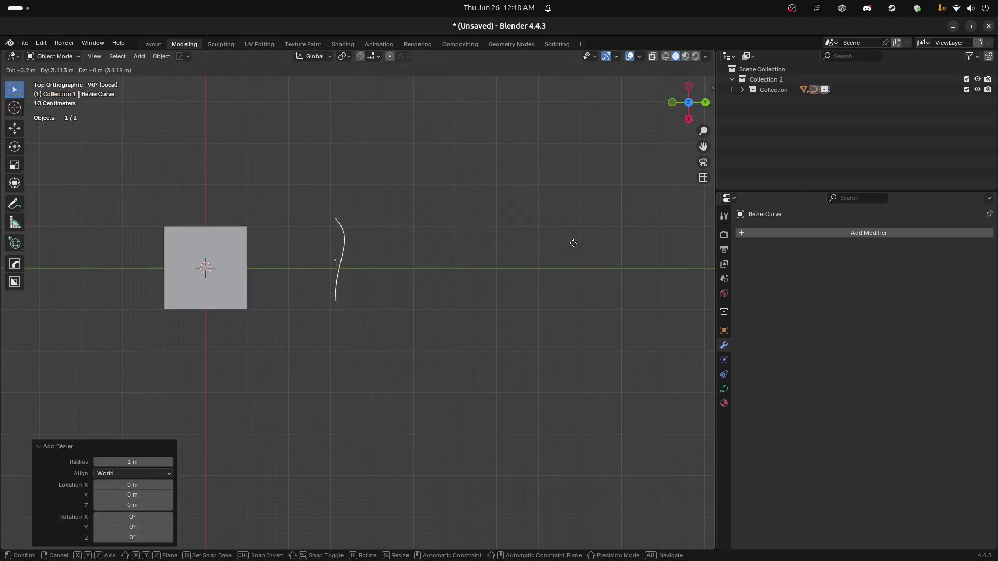
left_click(578, 243)
left_click(844, 232)
mouse_move(847, 234)
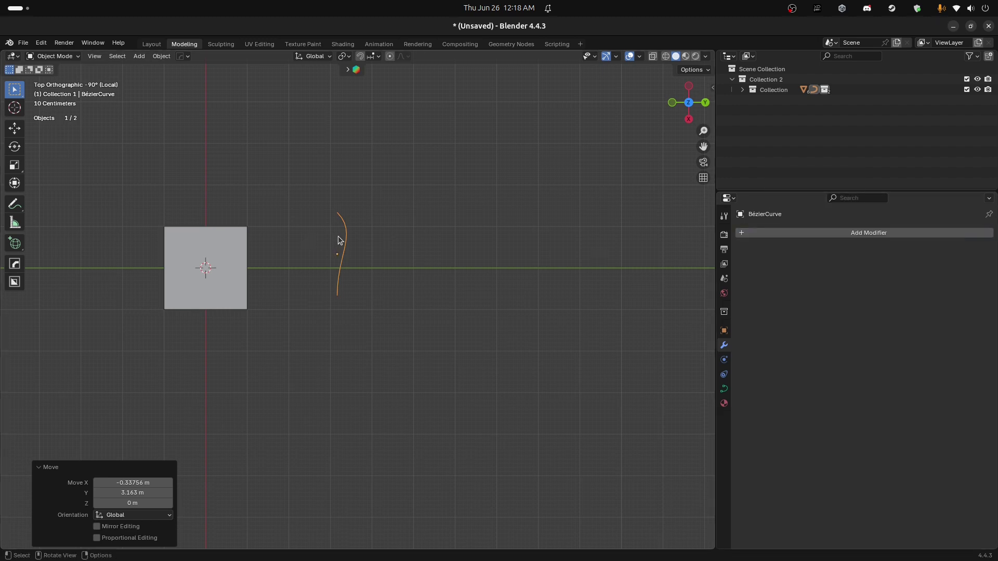
Enter Edit Mode on the Bézier curve and try rotating the control points at both of its ends
middle_click_drag(339, 240, 428, 285, "shift")
scroll(440, 276, "up", 2)
key("Tab")
left_click(478, 238)
key("r")
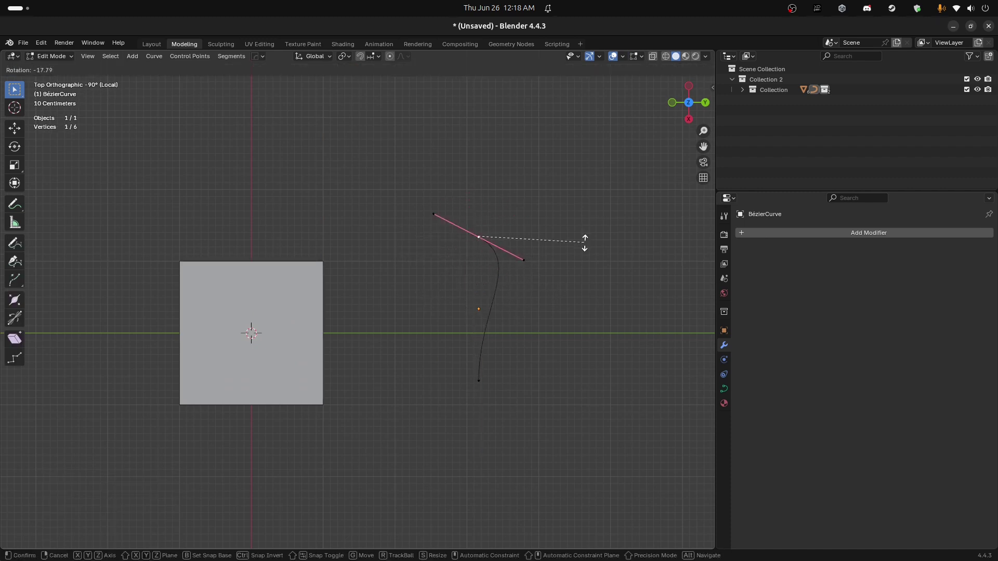
left_click(535, 346)
left_click(493, 381)
key("r")
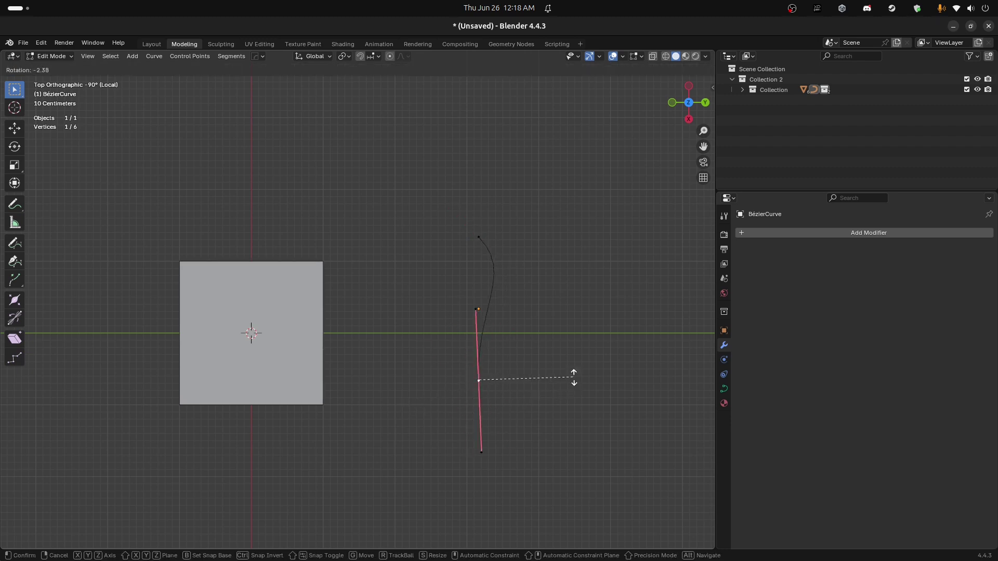
key("x")
key("x")
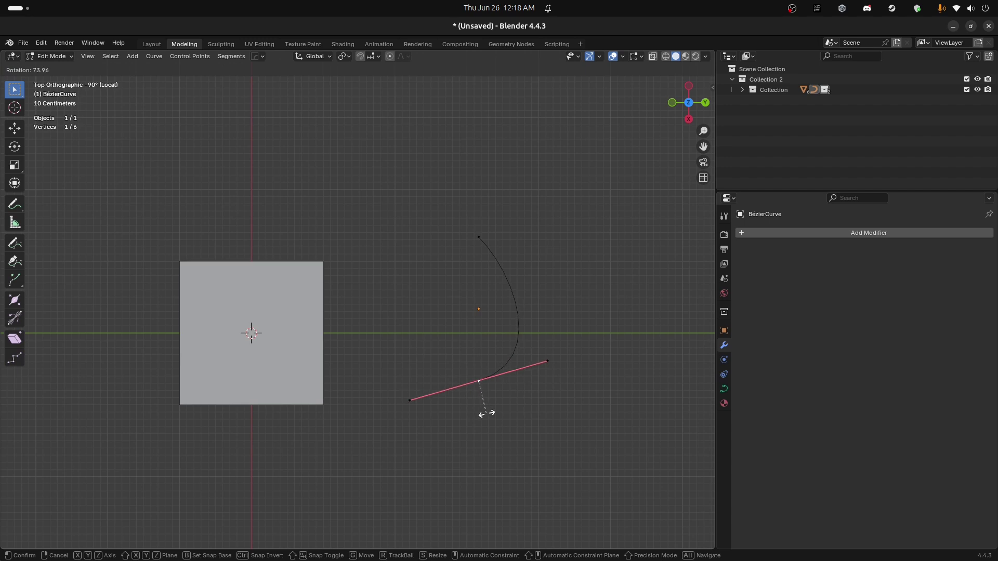
key("Escape")
middle_click_drag(530, 367, 618, 284)
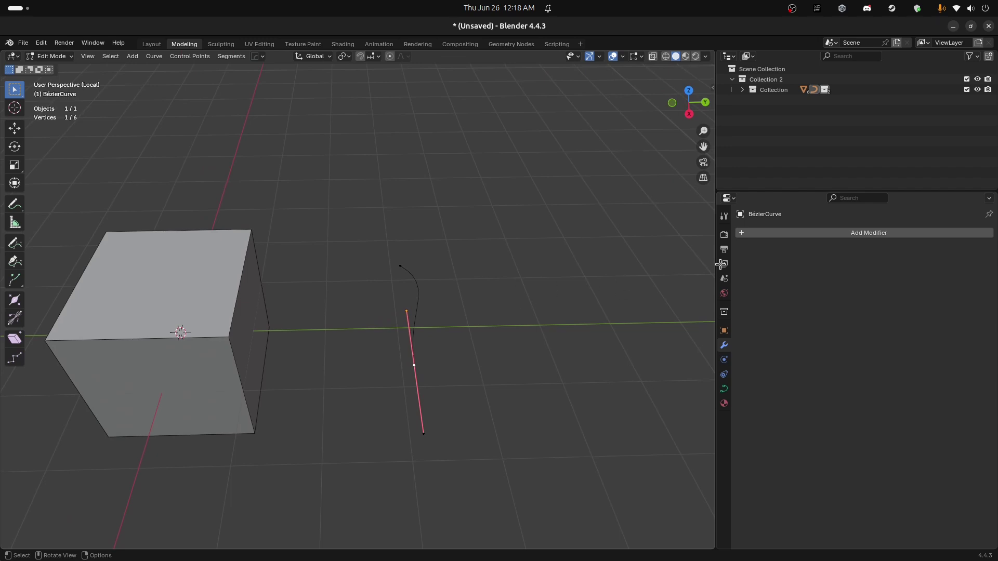
key("g")
key("z")
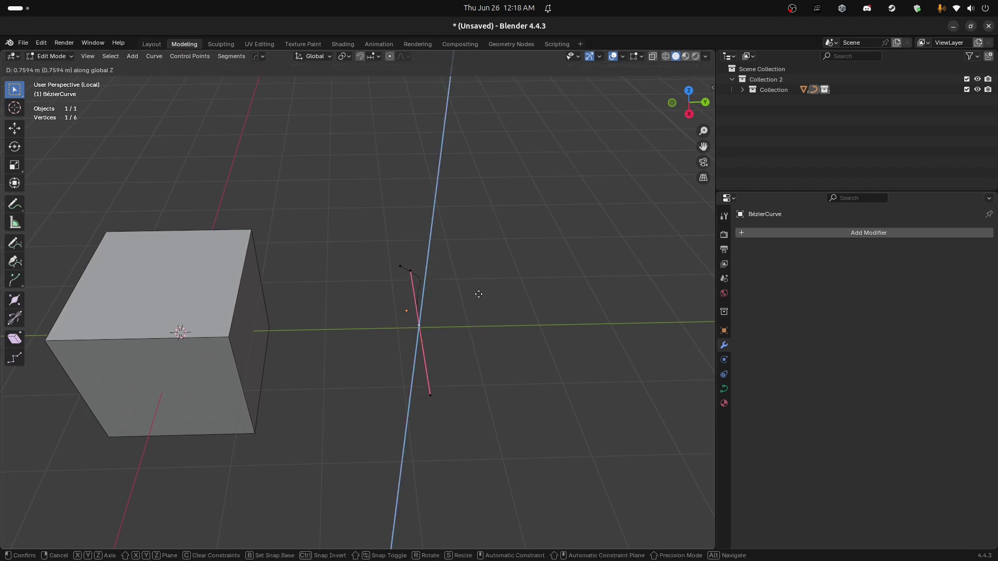
key("z")
middle_click_drag(450, 285, 470, 265, "alt")
key("z")
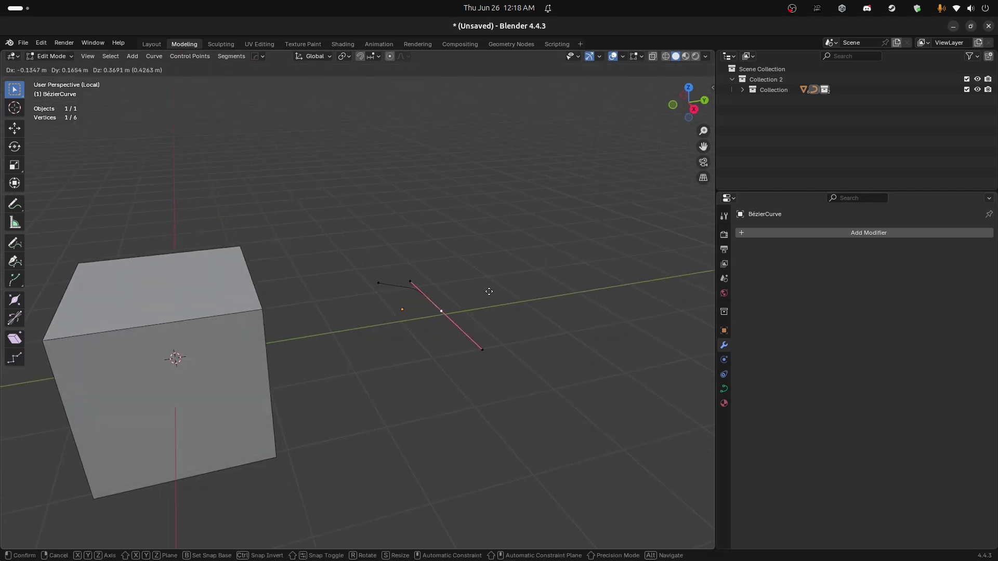
left_click(451, 366)
Give the Bézier curve a round bevel with a depth of 0.2 m
left_click(723, 389)
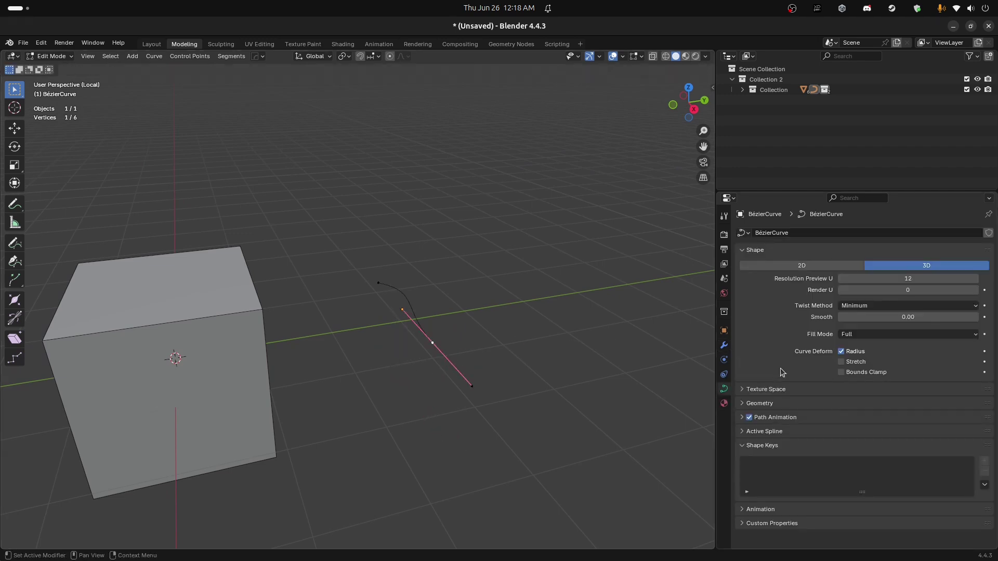
left_click(760, 404)
scroll(768, 408, "down", 5)
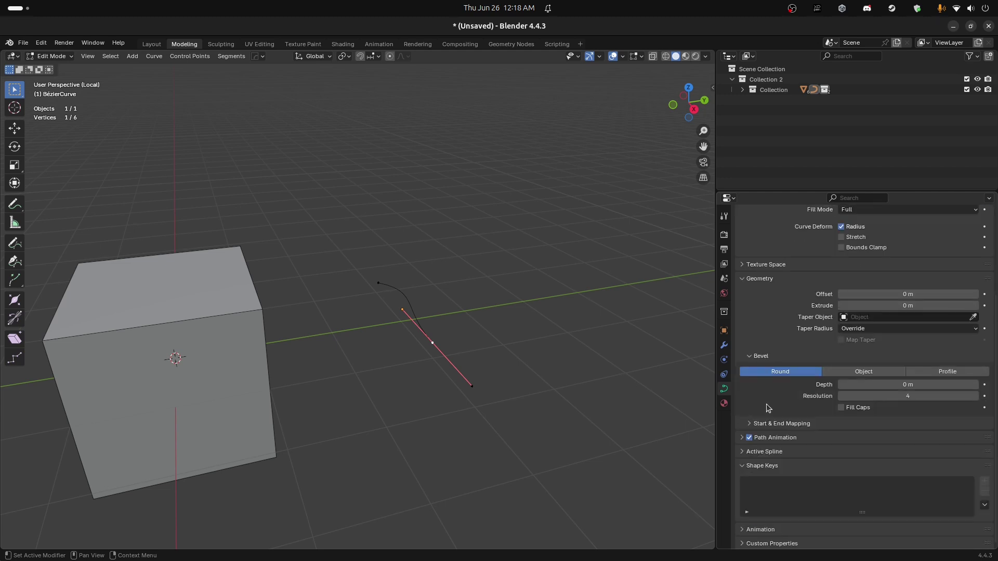
left_click_drag(904, 387, 884, 391)
middle_click_drag(520, 363, 528, 310)
key("g")
key("z")
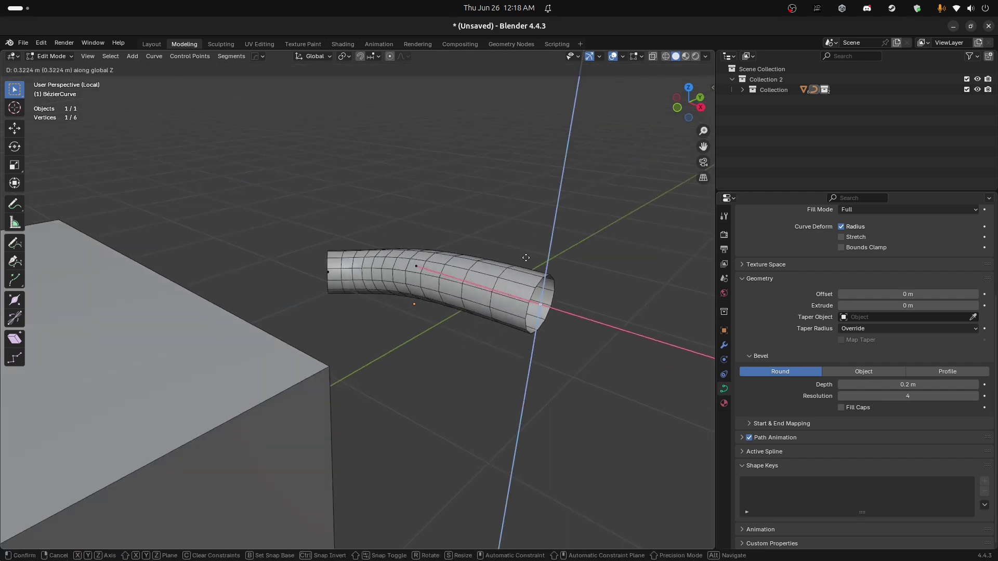
key("Escape")
key("Tab")
middle_click_drag(469, 284, 538, 312)
key("Tab")
key("g")
key("z")
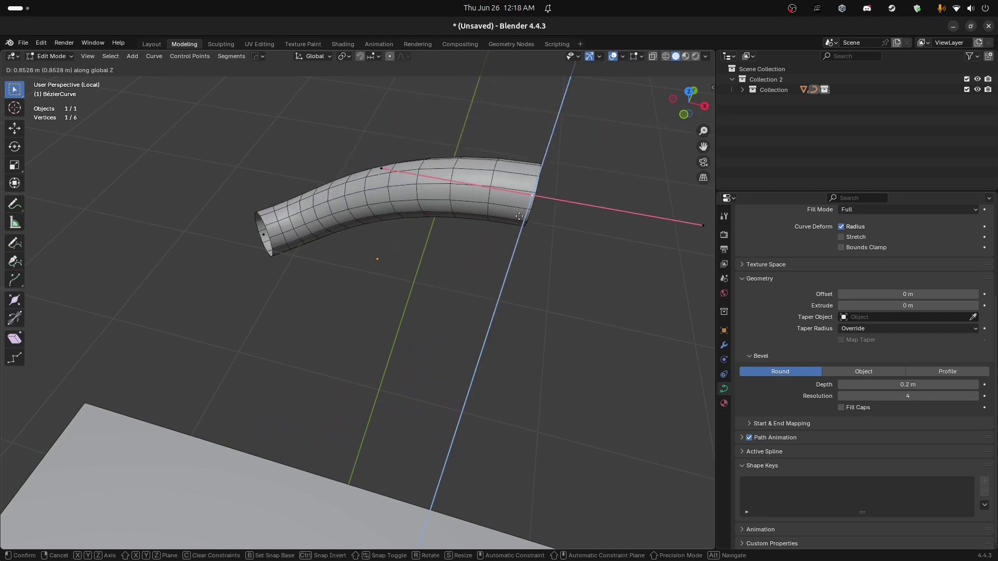
key("Escape")
Examine the tube-shaped curve from other sides and try moving the control point at its opposite end
middle_click_drag(476, 289, 386, 322)
key("Tab")
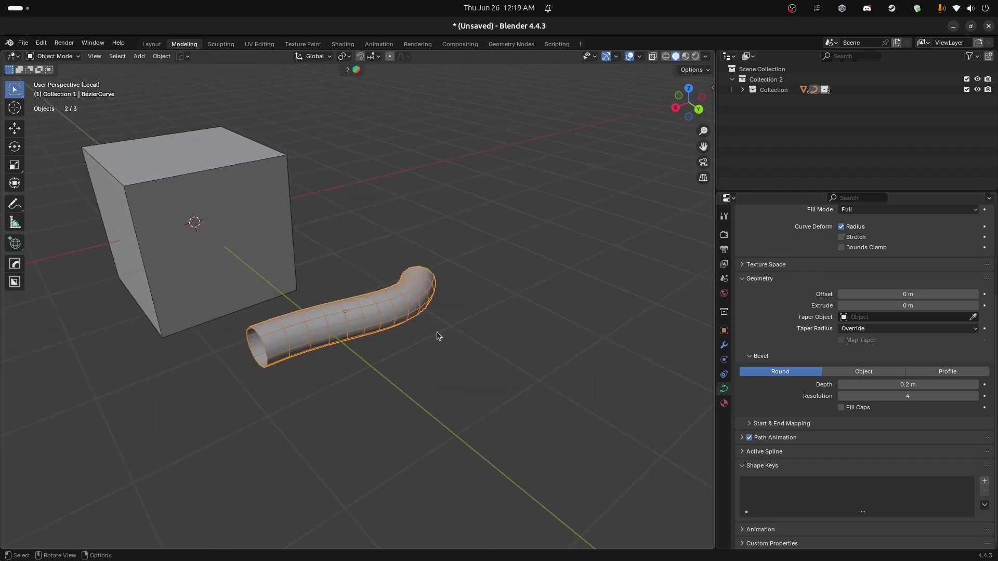
key("Tab")
middle_click_drag(364, 353, 560, 346)
middle_click_drag(392, 351, 664, 337)
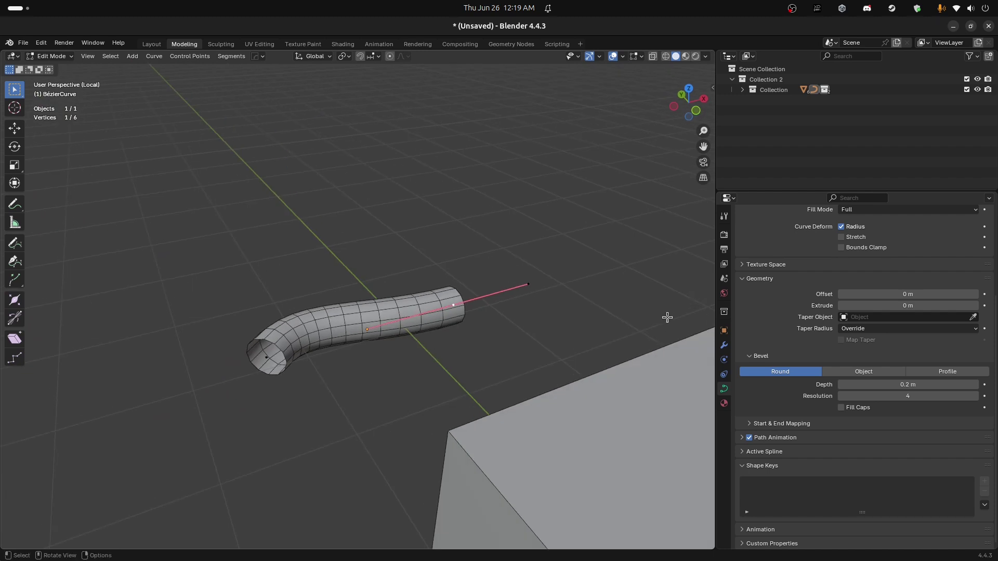
middle_click_drag(492, 330, 492, 330)
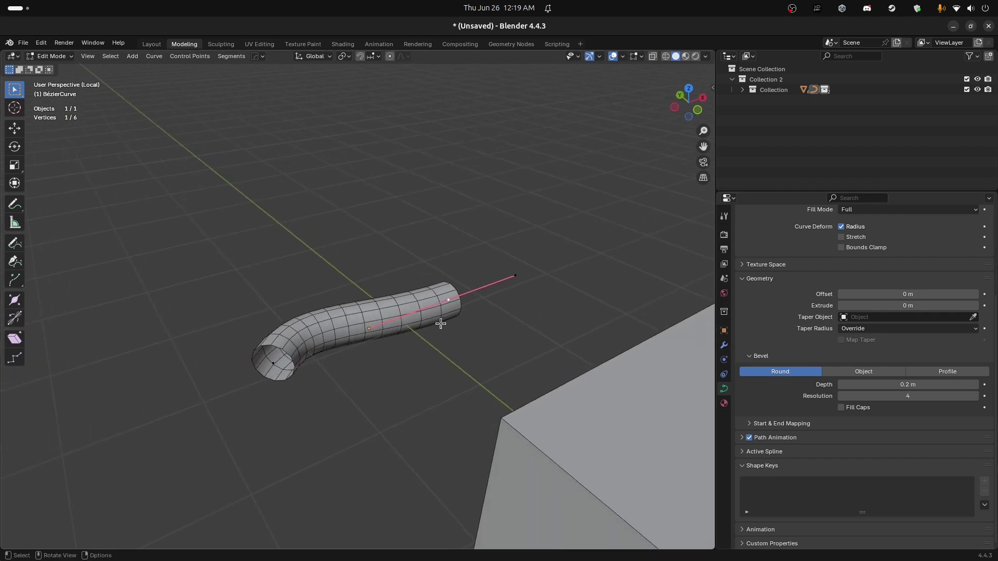
left_click(281, 351)
key("g")
key("Escape")
middle_click_drag(457, 341, 499, 343)
Set the curve's bevel depth to 0 m
left_click(908, 385)
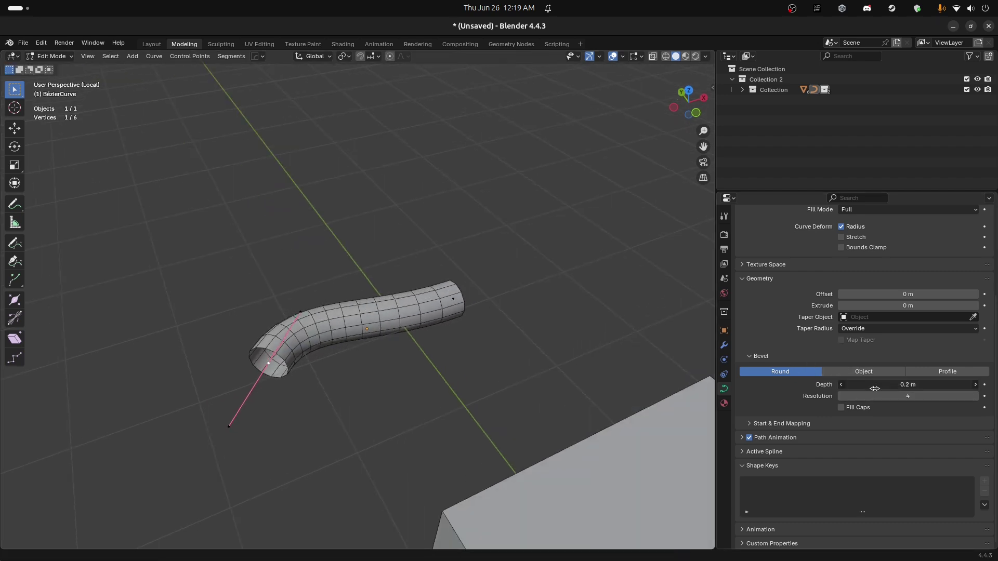
type("0")
key("Return")
middle_click_drag(437, 350, 406, 331)
left_click(492, 298)
key("g")
key("z")
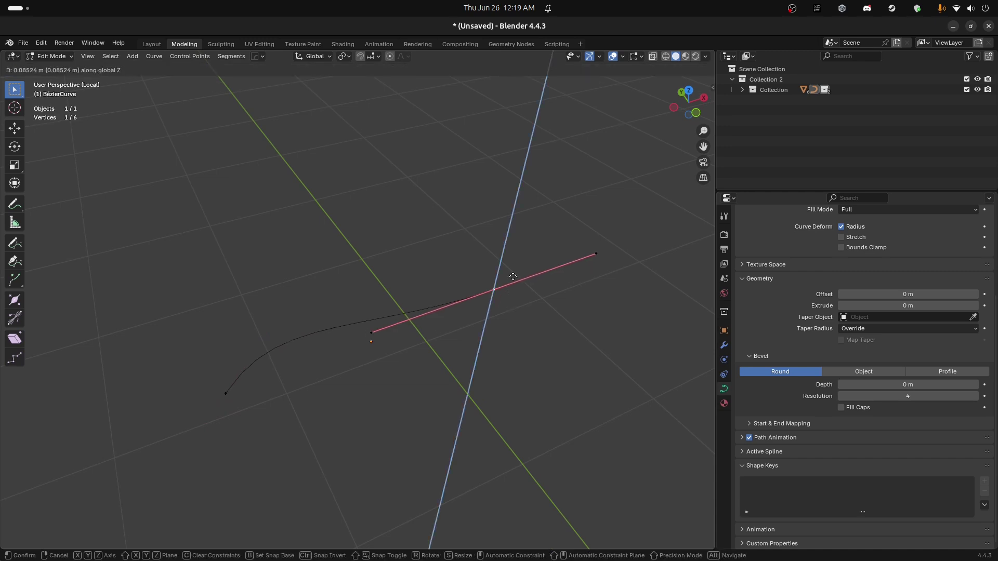
key("Escape")
left_click(724, 345)
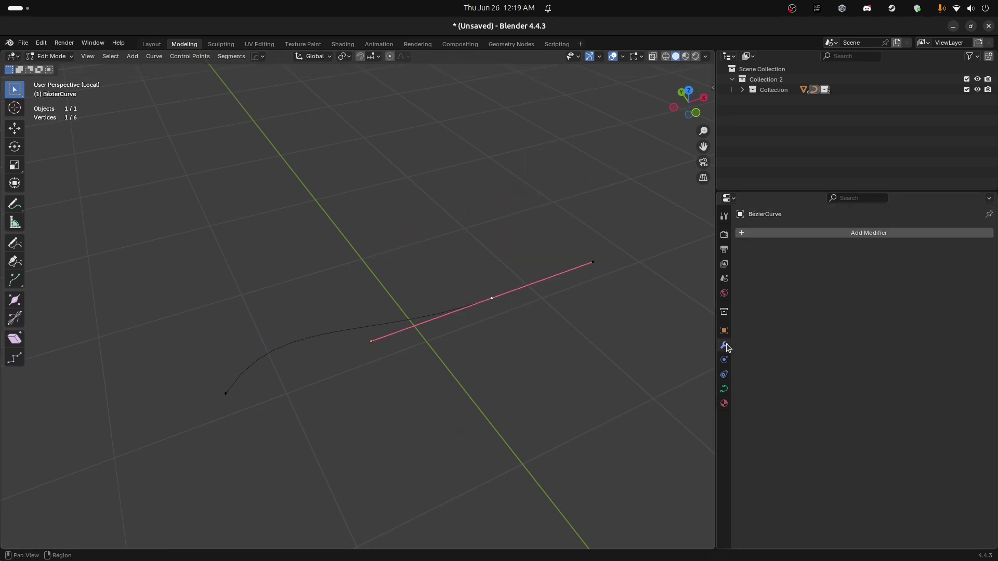
Examine the Deform modifiers available for the Bézier curve
left_click(820, 237)
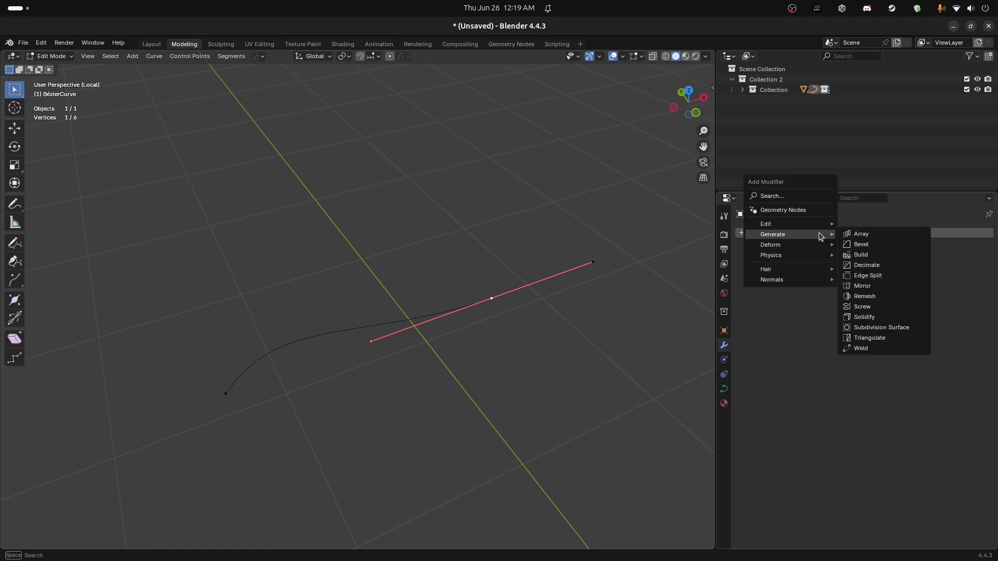
mouse_move(800, 247)
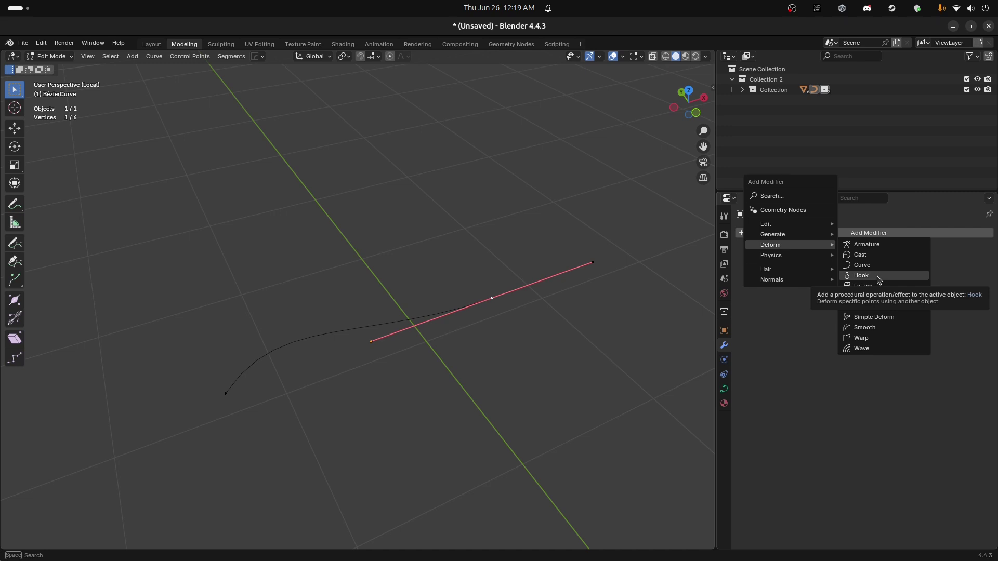
left_click(590, 265)
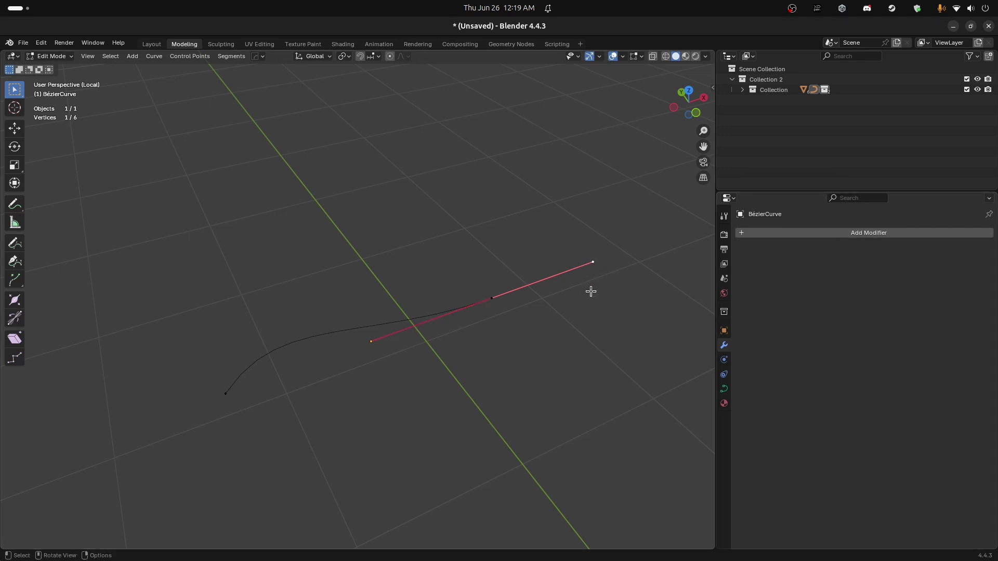
left_click(852, 232)
mouse_move(854, 237)
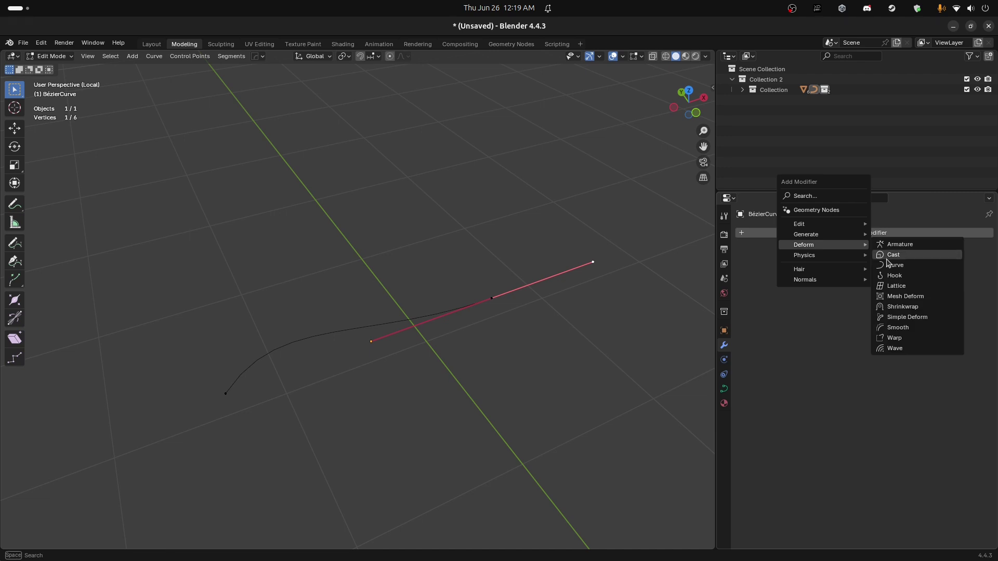
Leave Edit Mode on the curve, select the cube and remove its Weld modifier
middle_click_drag(597, 261, 256, 307)
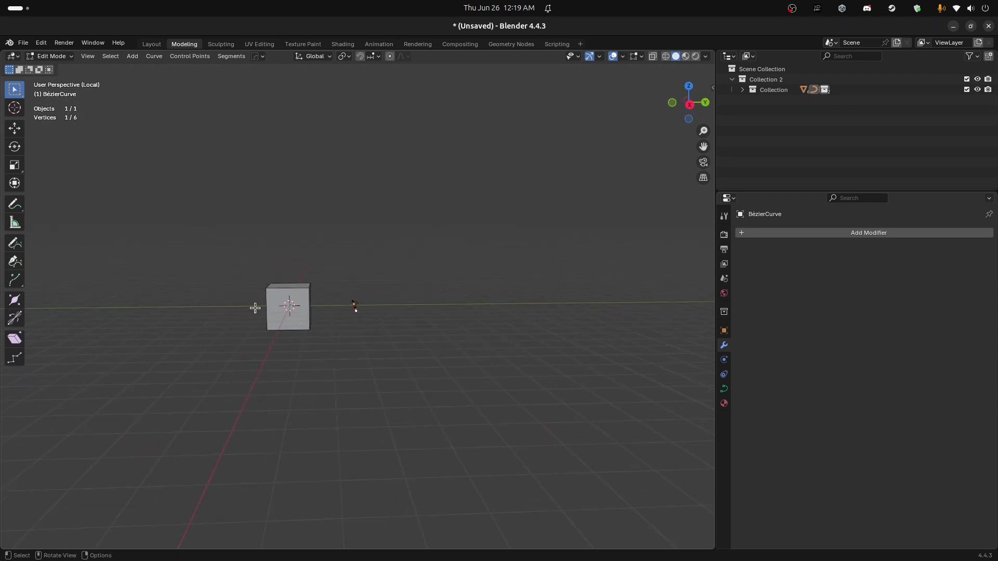
key("Tab")
left_click(263, 302)
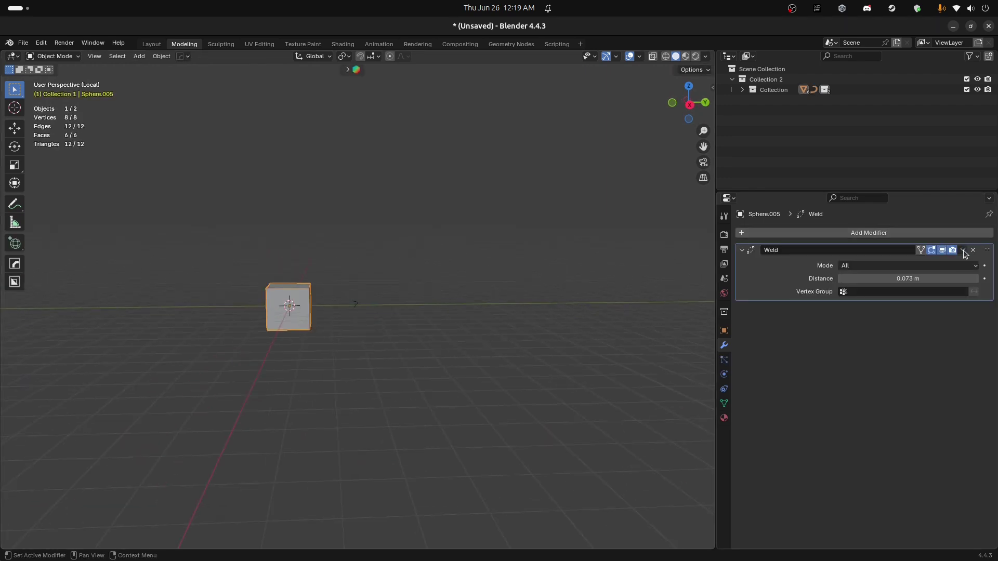
left_click(973, 250)
Add a Subdivision Surface modifier to the cube with 3 viewport levels
left_click(904, 233)
mouse_move(906, 237)
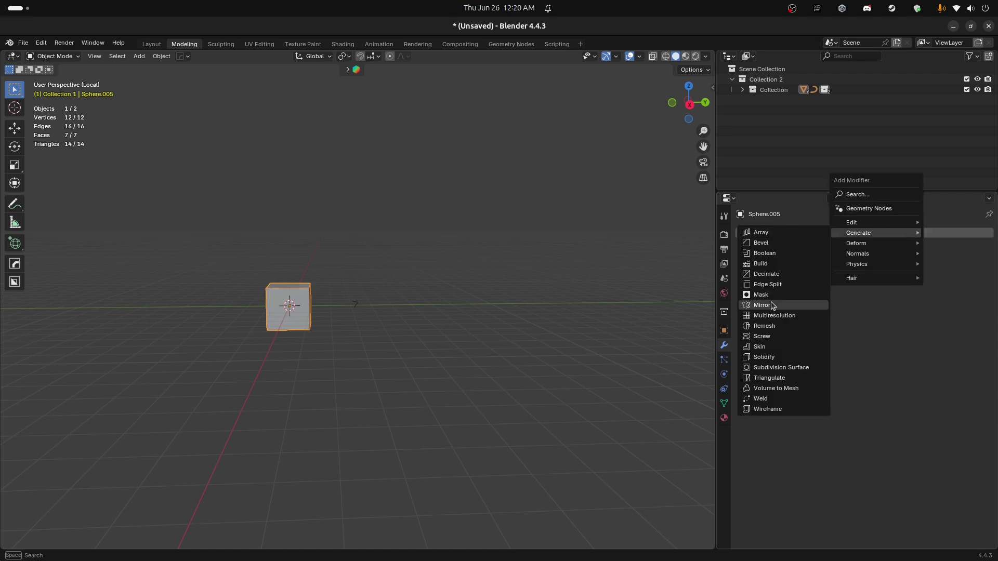
left_click(784, 368)
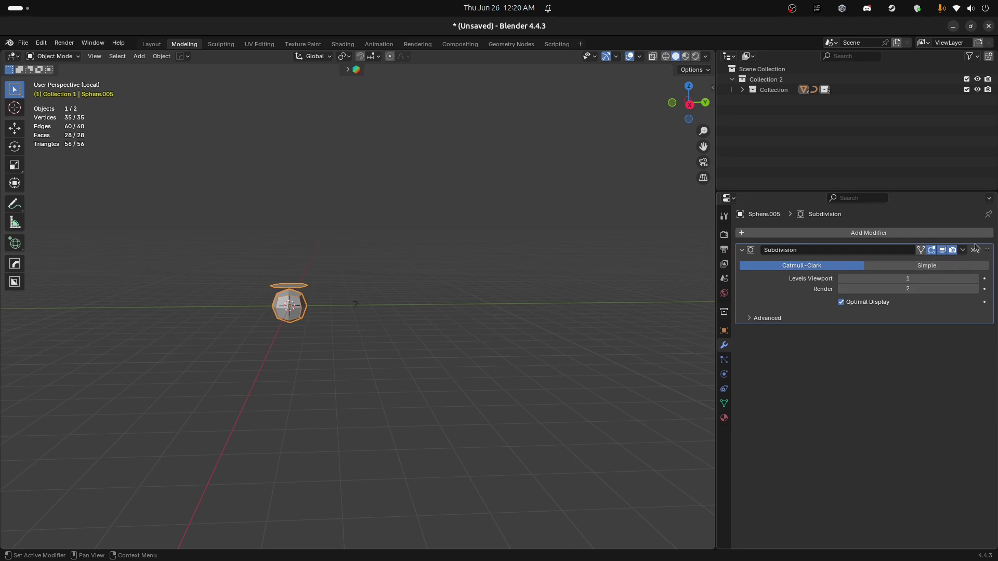
left_click(976, 279)
left_click(976, 279)
Enter Edit Mode on the subdivided cube with the separate face over its top selected
scroll(351, 289, "up", 2)
middle_click_drag(350, 289, 209, 295)
key("Tab")
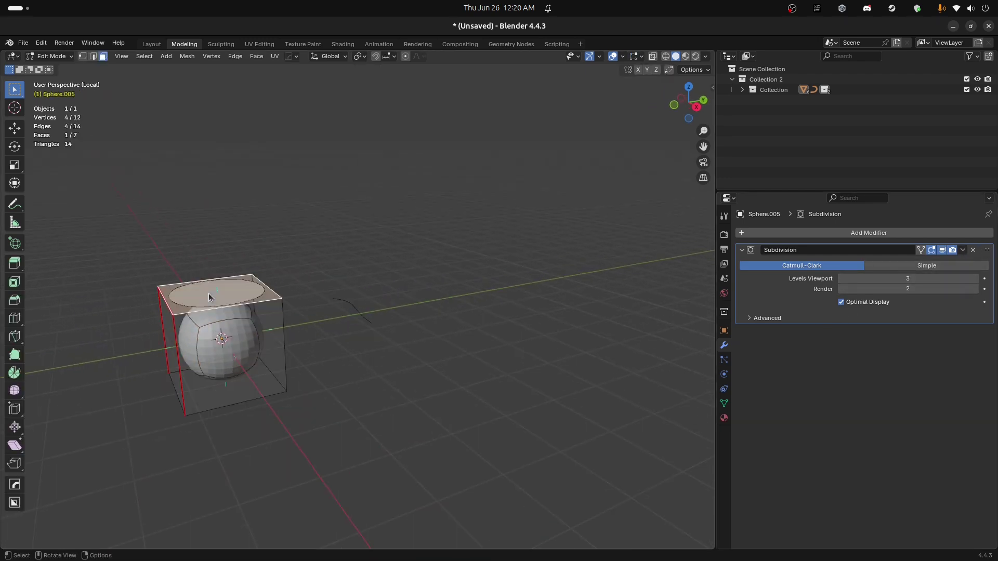
key("Tab")
key("Tab")
key("g")
key("z")
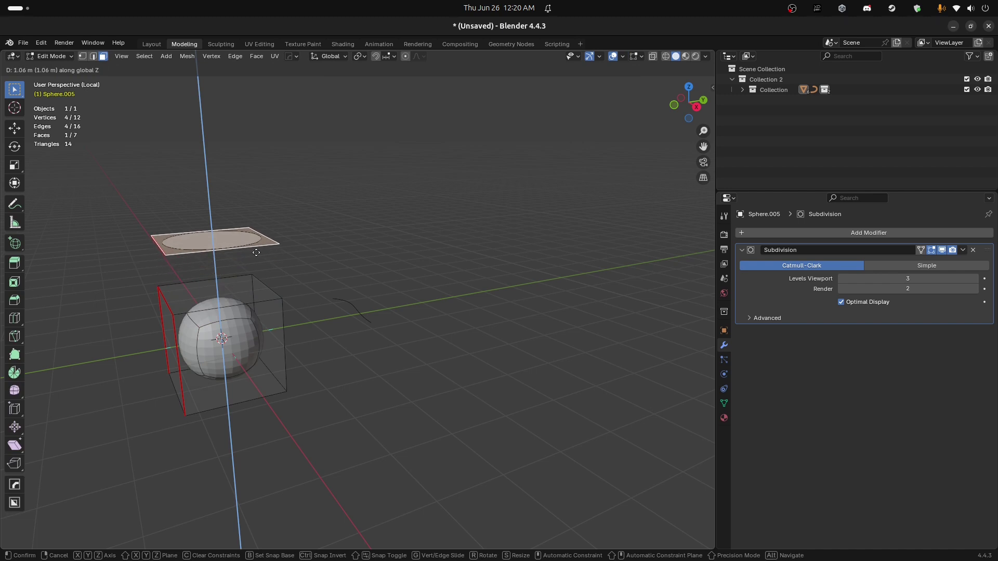
key("Escape")
Delete the selected detached face above the cube and return to Object Mode with the sphere framed
key("x")
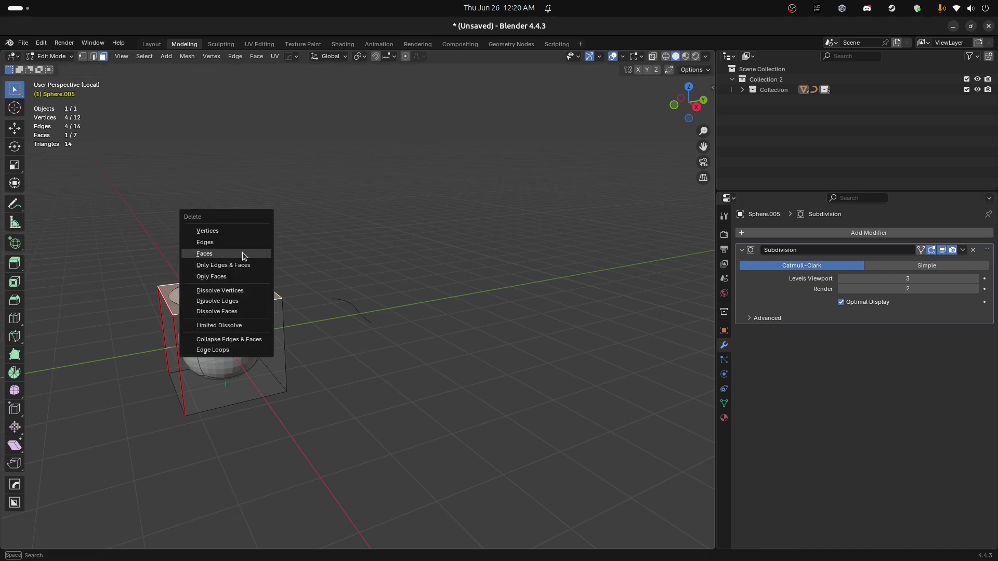
left_click(246, 255)
key("Tab")
key("KP_Decimal")
scroll(388, 294, "down", 3)
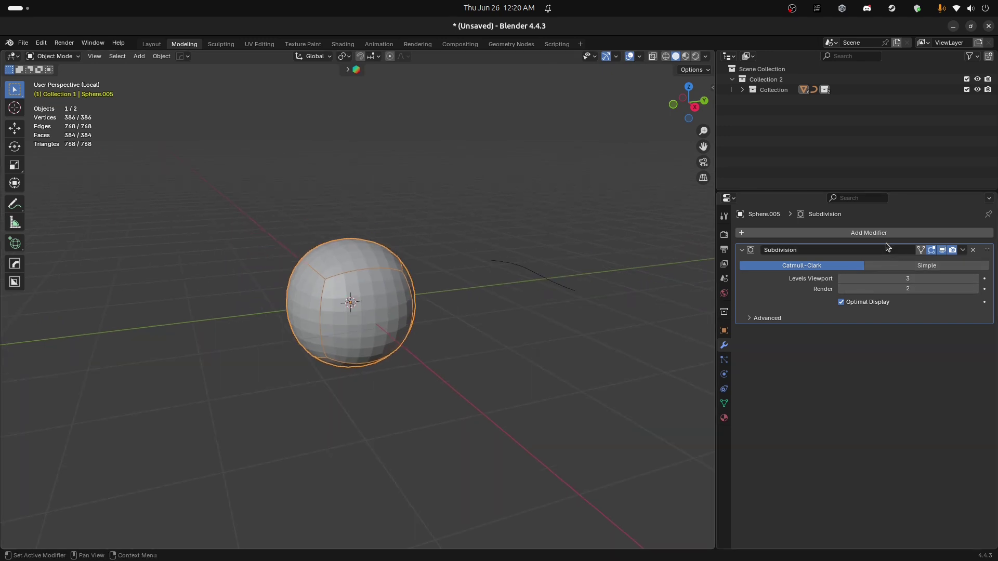
Add a lattice at the sphere's centre and scale it by about 1.8 so it encloses the sphere
left_click(863, 233)
mouse_move(890, 236)
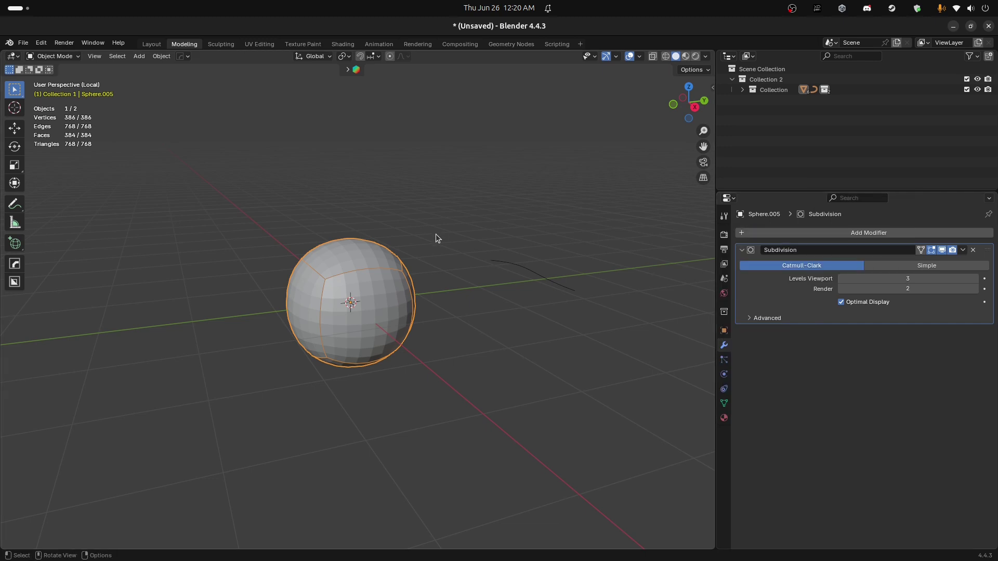
key("KP_3")
key("shift+a")
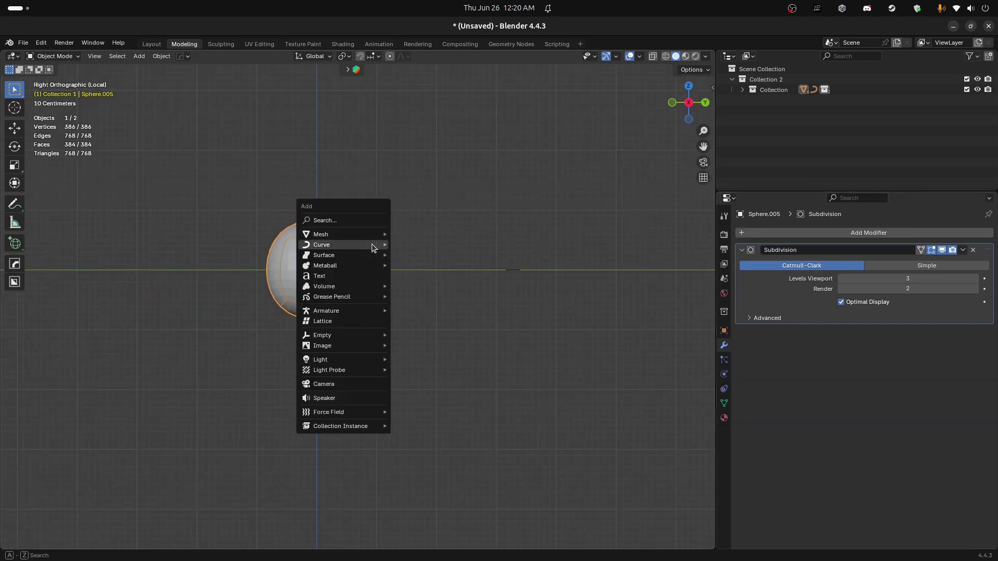
left_click(343, 321)
key("s")
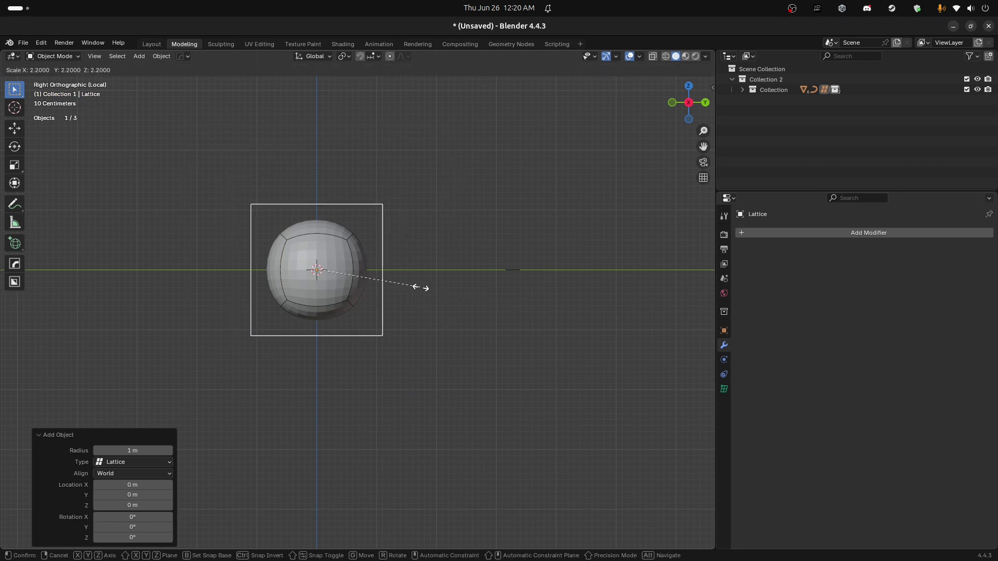
left_click(400, 279)
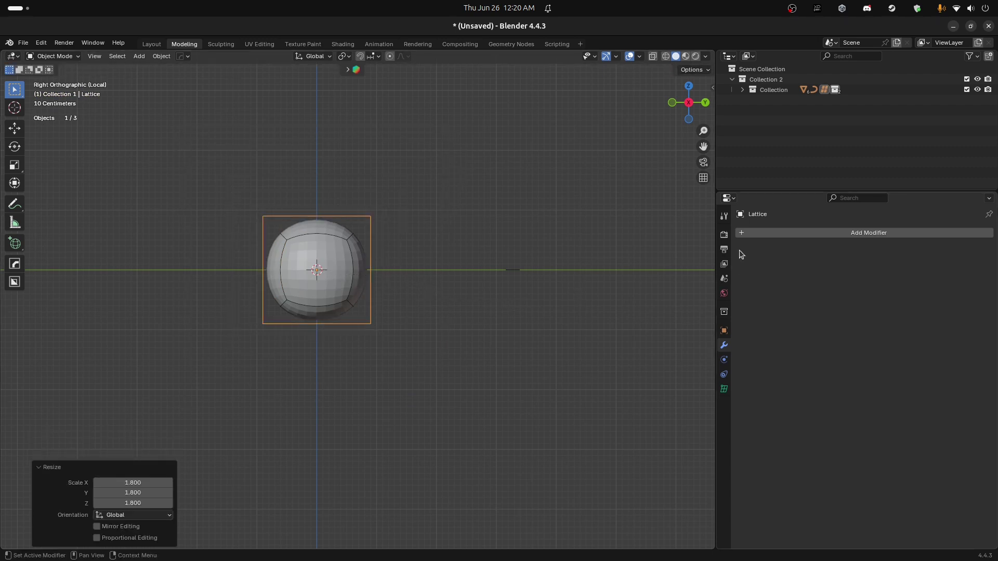
Set the lattice's resolution to 4 in U, V and W
left_click(723, 389)
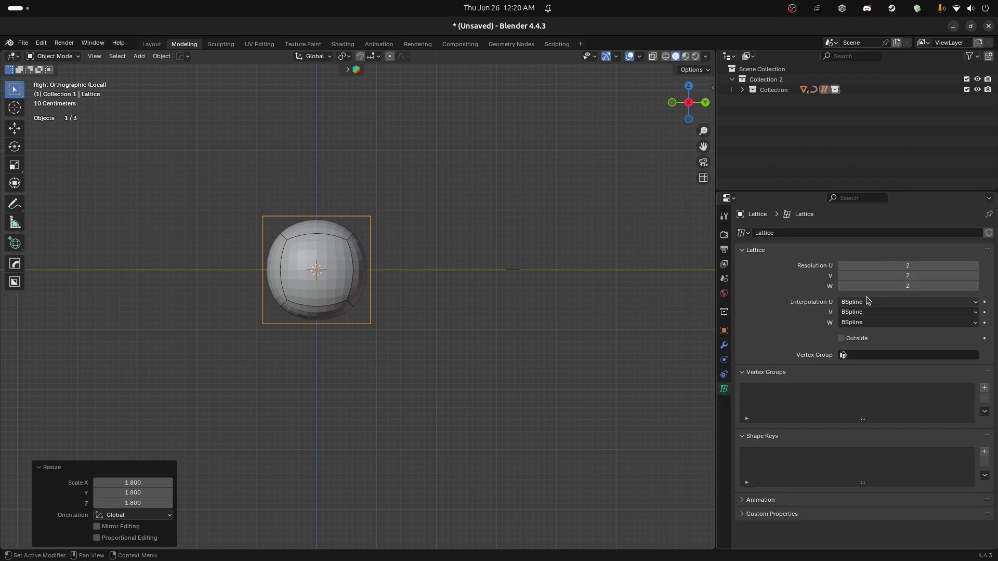
left_click(976, 266)
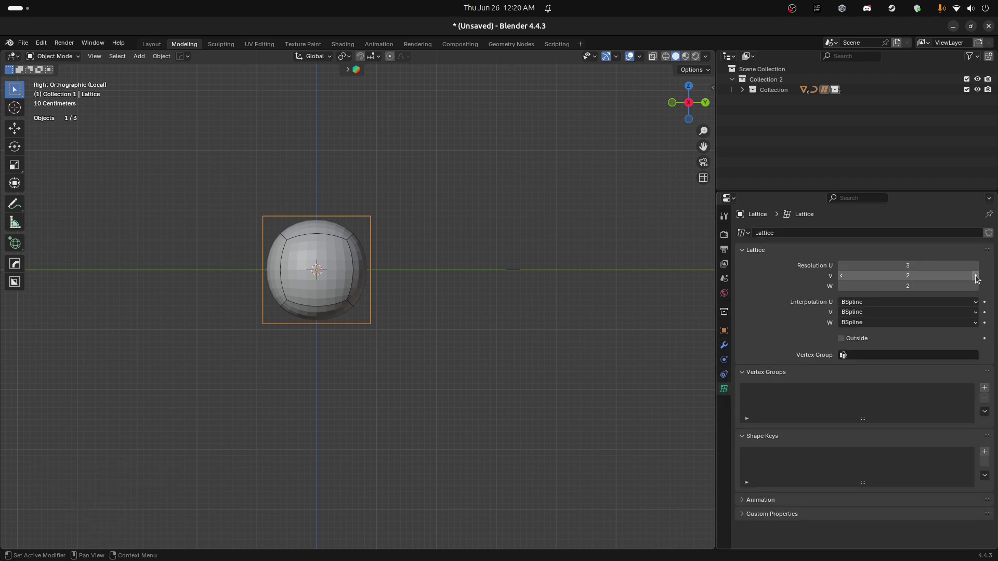
left_click(976, 276)
middle_click_drag(359, 229, 439, 268)
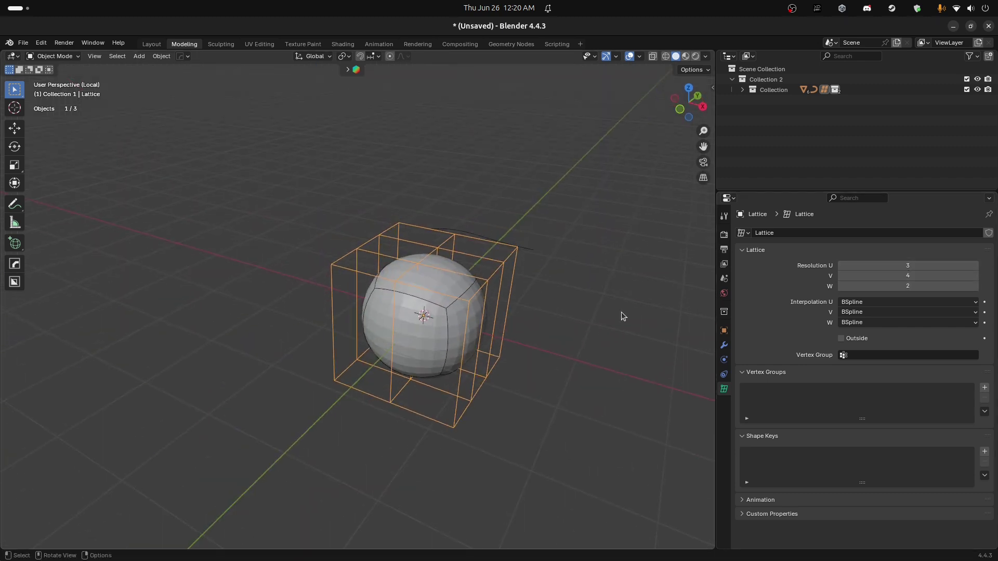
left_click(976, 266)
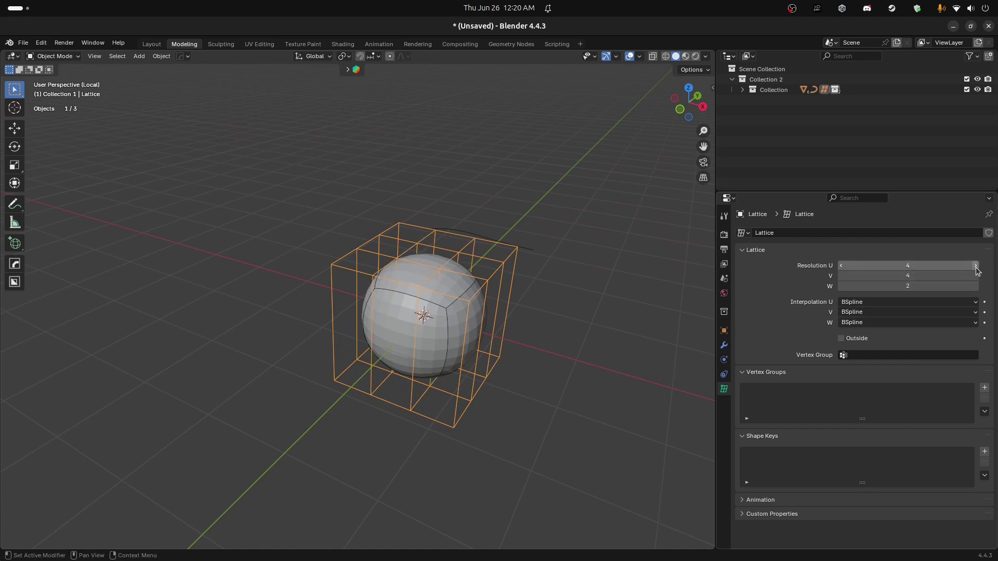
left_click(974, 287)
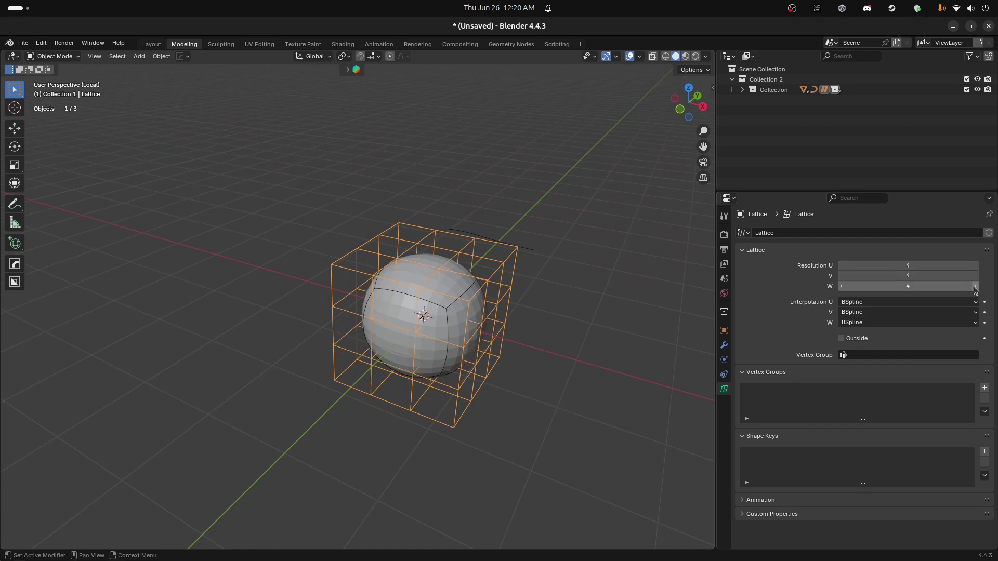
middle_click_drag(487, 287, 471, 257)
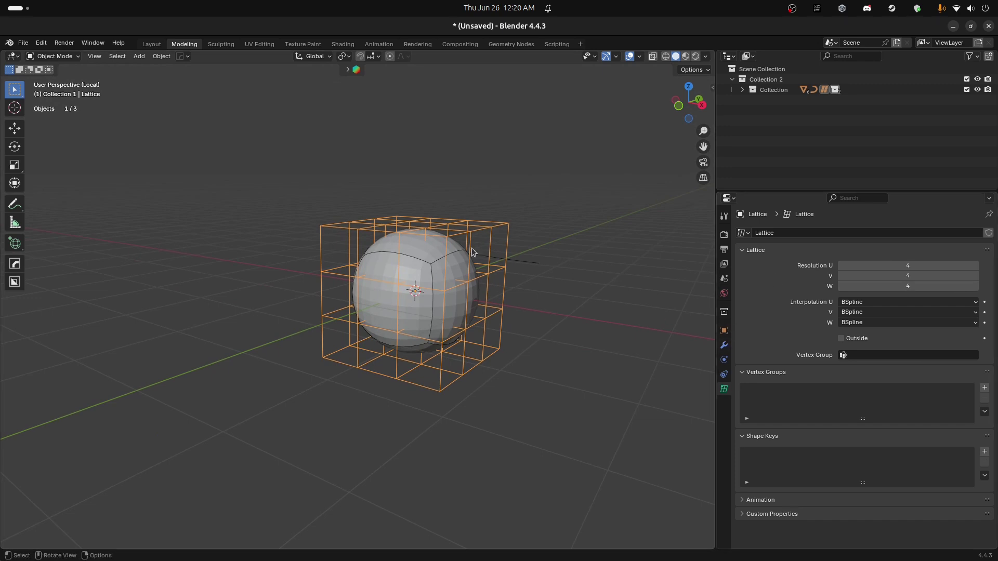
Add a Lattice modifier to the sphere and assign the surrounding lattice as its object
left_click(415, 267)
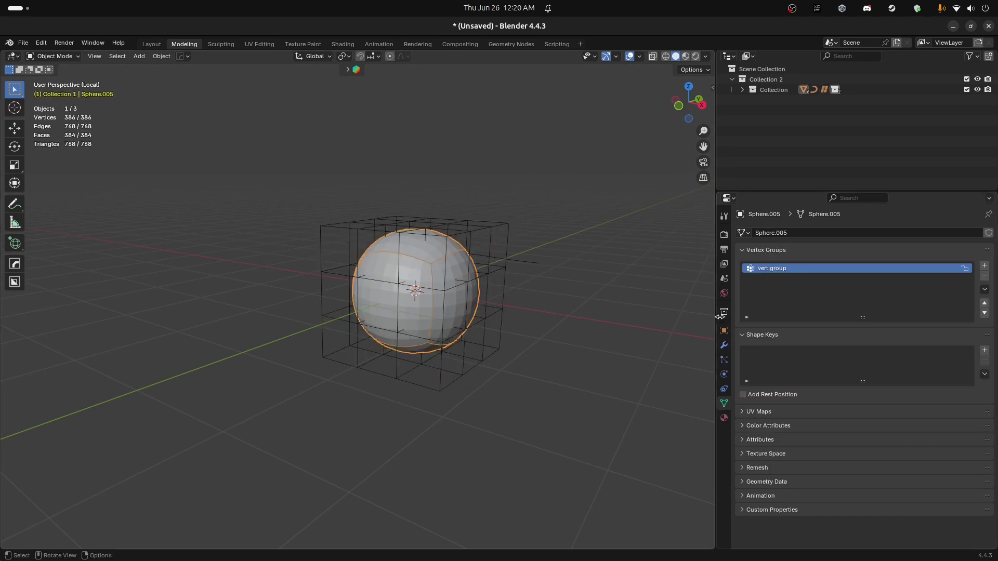
left_click(725, 347)
left_click(817, 233)
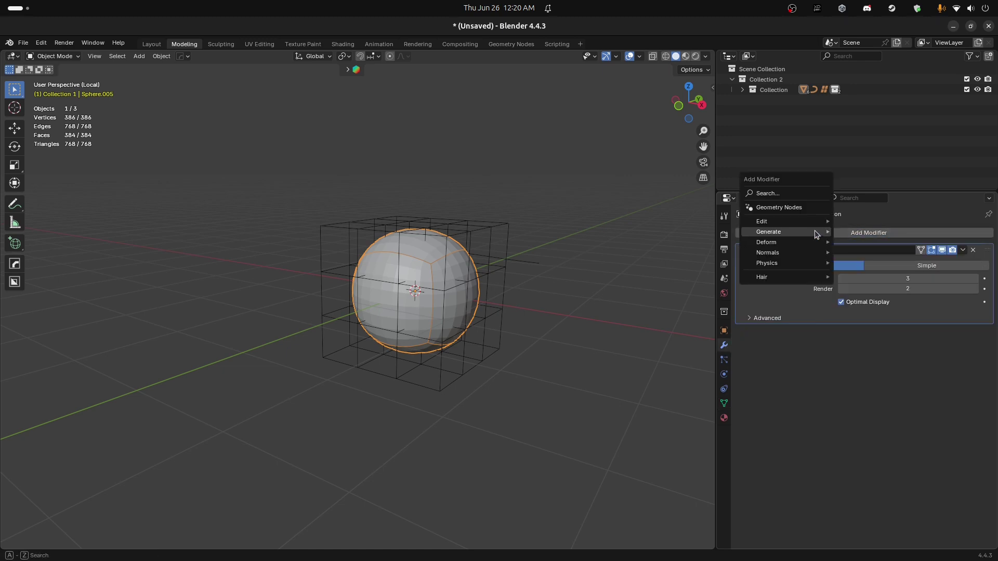
mouse_move(817, 235)
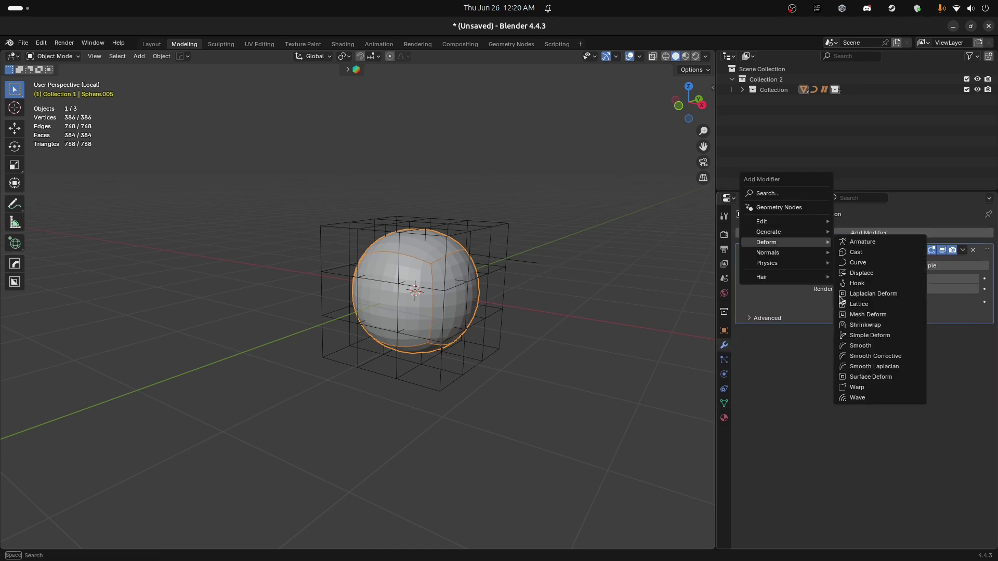
left_click(867, 305)
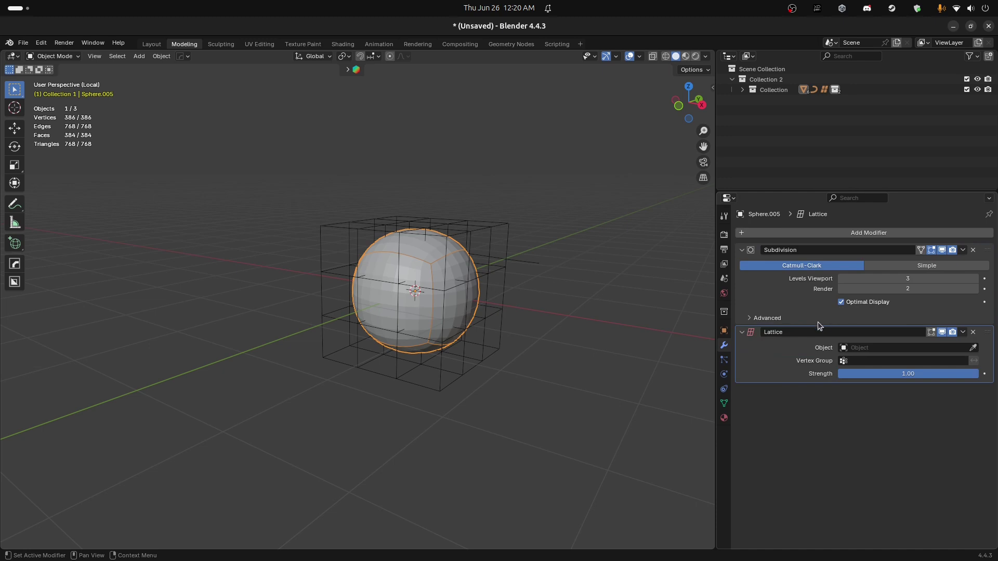
left_click(974, 348)
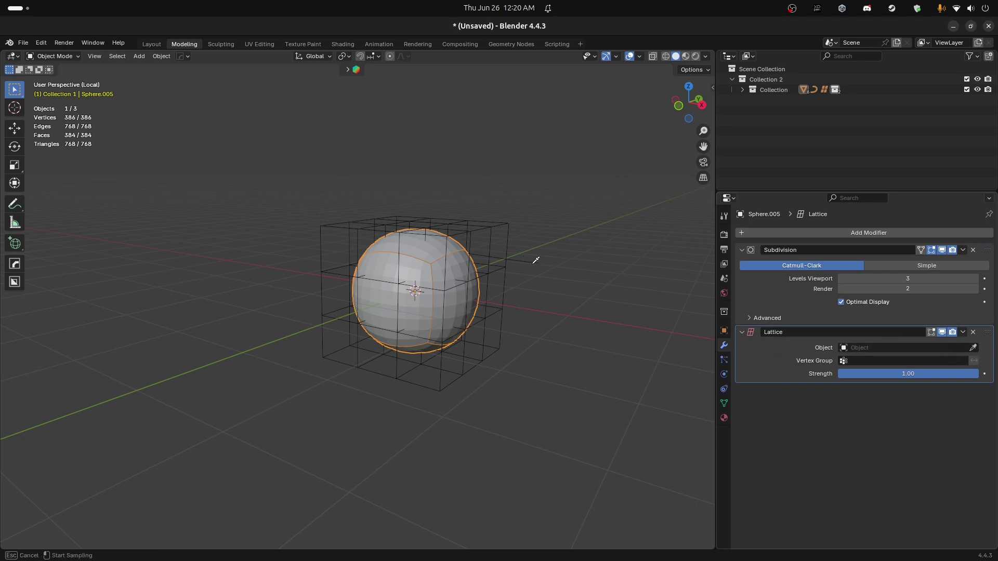
left_click(499, 229)
Enter Edit Mode on the lattice and try moving one of its points along the X axis
left_click(499, 229)
key("Tab")
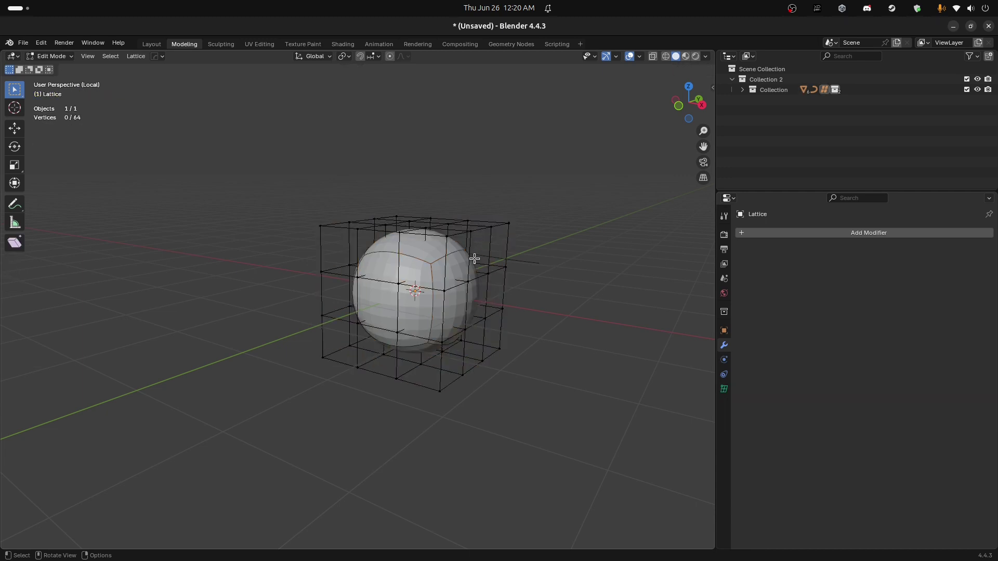
key("g")
key("x")
key("y")
key("x")
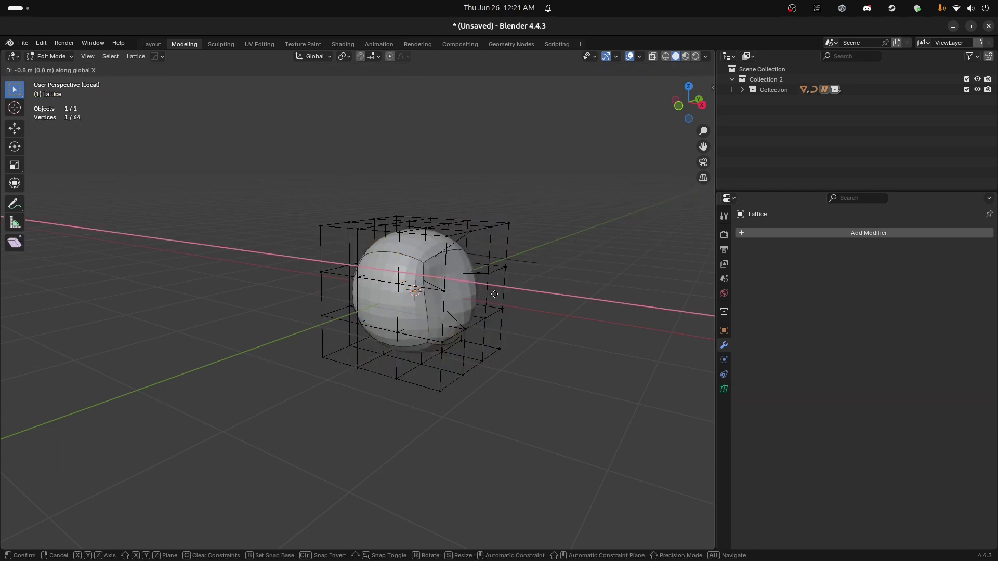
left_click(480, 305)
middle_click_drag(480, 305, 361, 341)
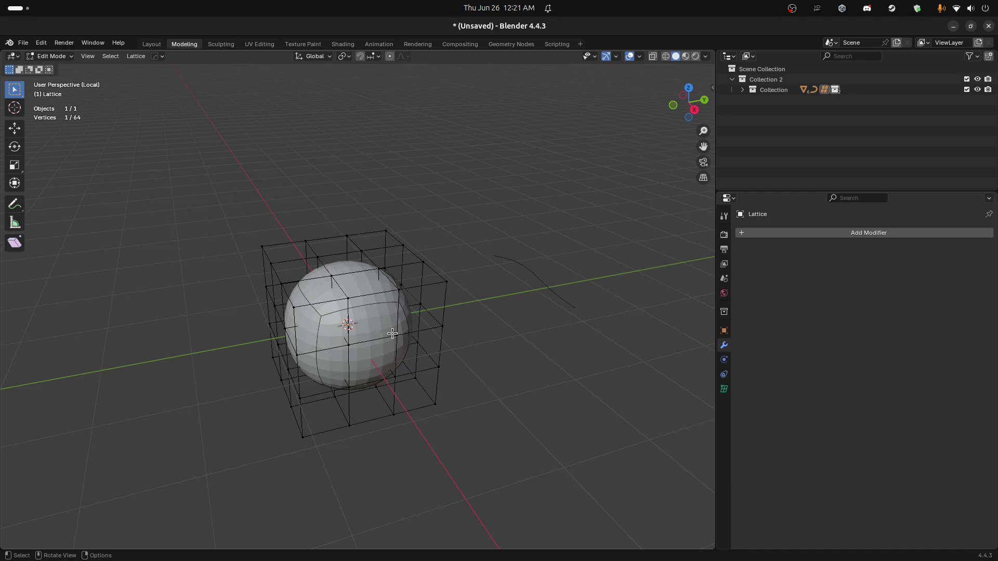
Return the lattice to Object Mode and set its U resolution to 3
key("Tab")
left_click(724, 389)
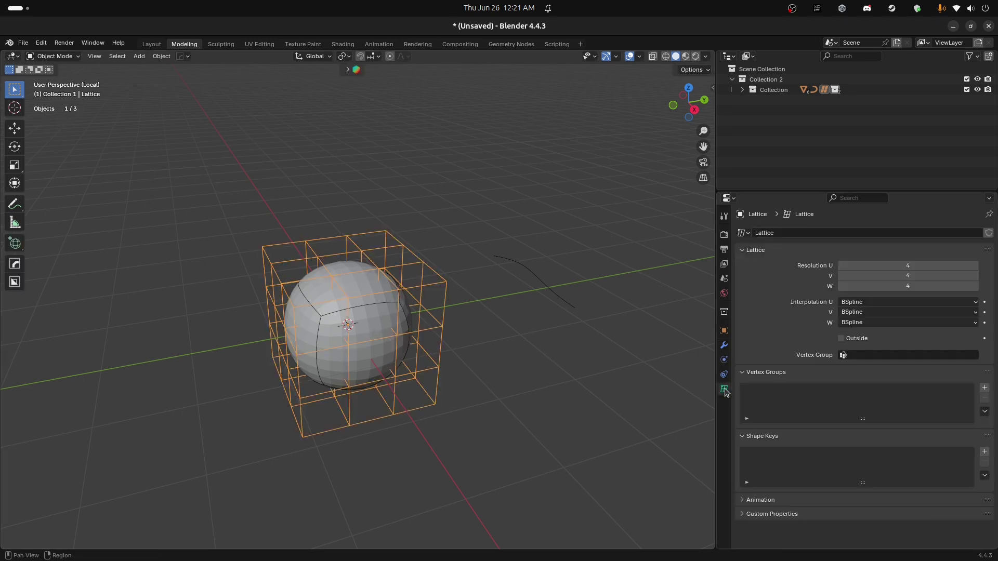
left_click(843, 266)
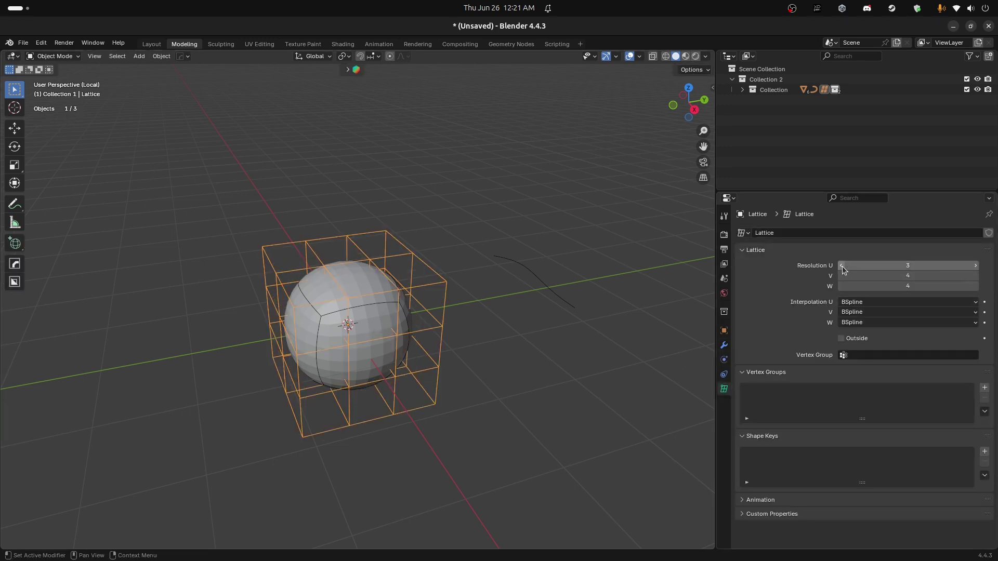
Move a lattice point along the Y axis in Edit Mode to deform the sphere, then return to Object Mode
middle_click_drag(327, 283, 378, 297)
key("Tab")
left_click(370, 346)
key("g")
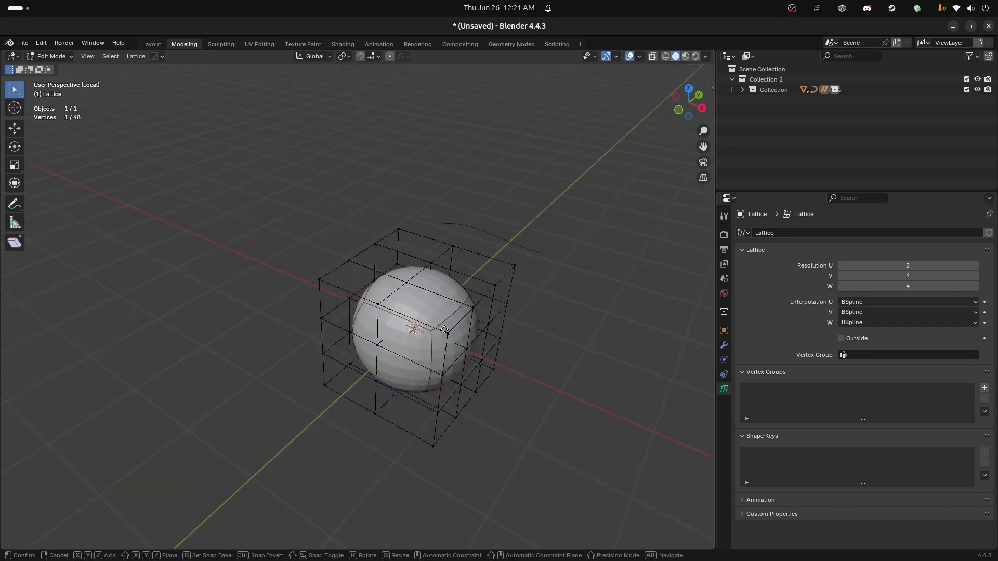
right_click(404, 346)
key("g")
key("x")
key("y")
left_click(528, 283)
middle_click_drag(470, 303, 382, 287)
key("Tab")
Shade the lattice-deformed sphere smooth and hide the viewport overlays to inspect its surface
right_click(411, 225)
mouse_move(419, 227)
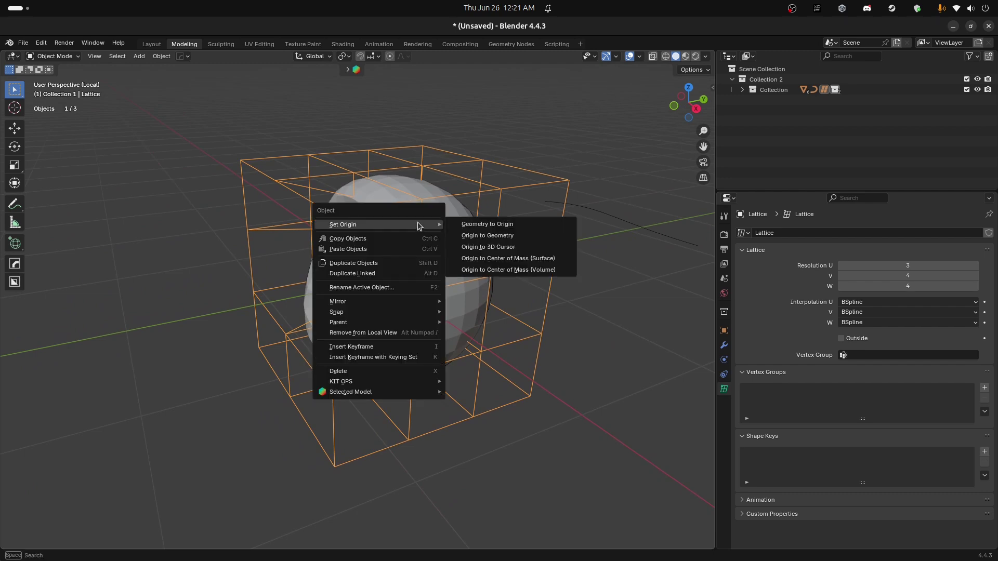
key("Escape")
left_click(390, 251)
right_click(389, 252)
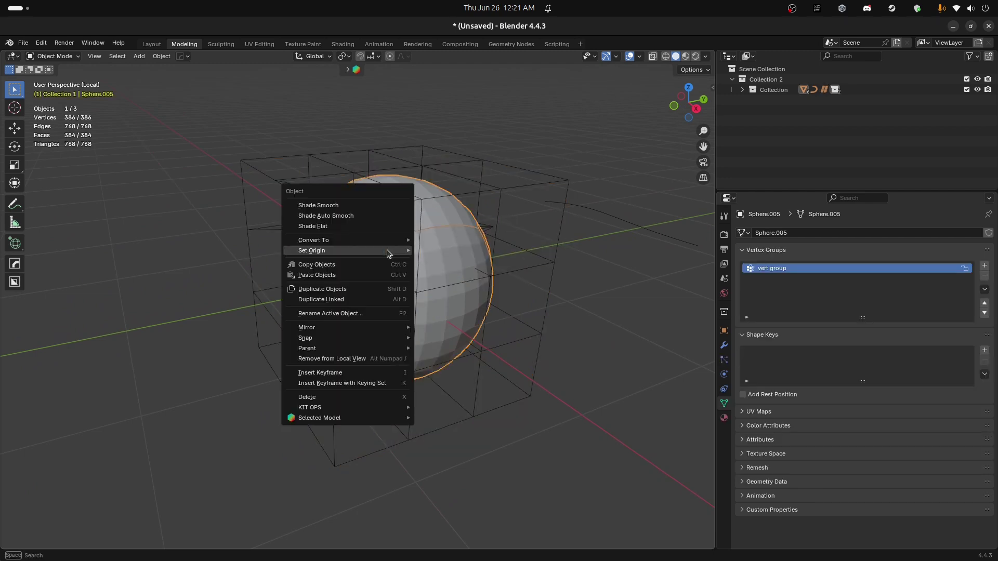
left_click(375, 205)
scroll(438, 242, "down", 4)
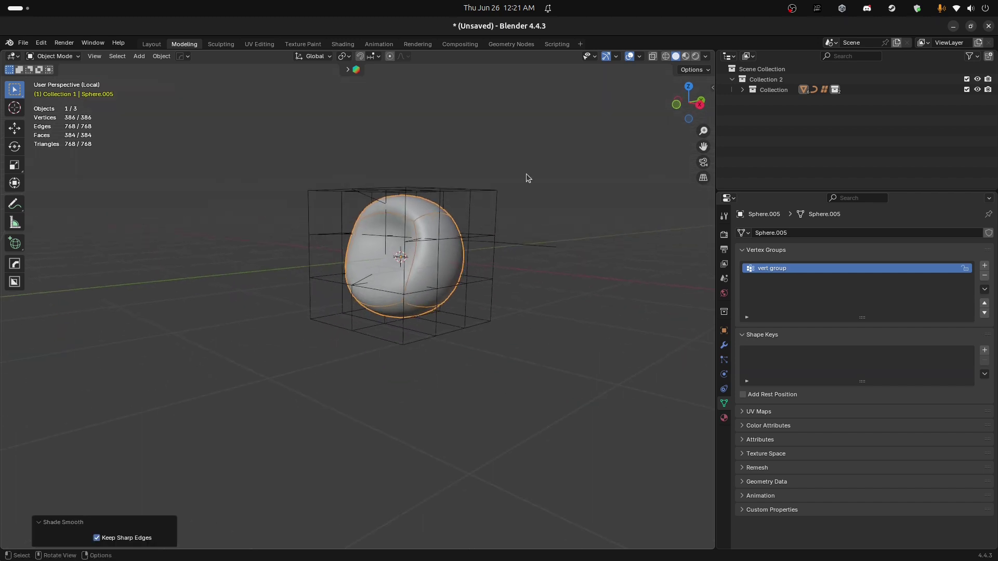
left_click(629, 56)
middle_click_drag(483, 219, 356, 306)
Undo the sphere's smooth shading and the lattice point deformation, and show the viewport overlays again
key("ctrl+z")
key("ctrl+z")
key("ctrl+z")
key("ctrl+z")
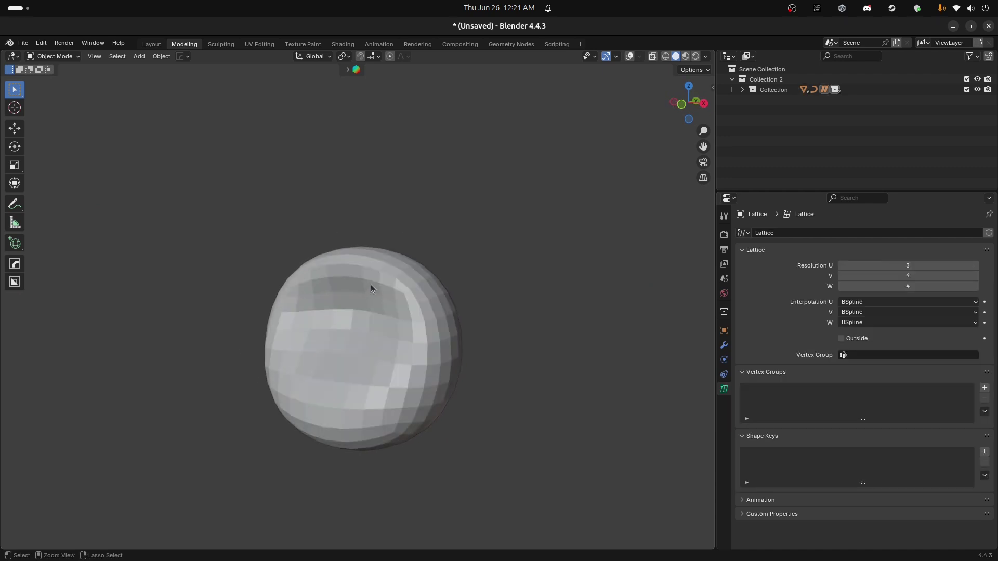
scroll(400, 269, "down", 4)
middle_click_drag(416, 272, 609, 176)
left_click(630, 56)
middle_click_drag(290, 347, 329, 295, "shift")
scroll(412, 344, "up", 4)
key("Tab")
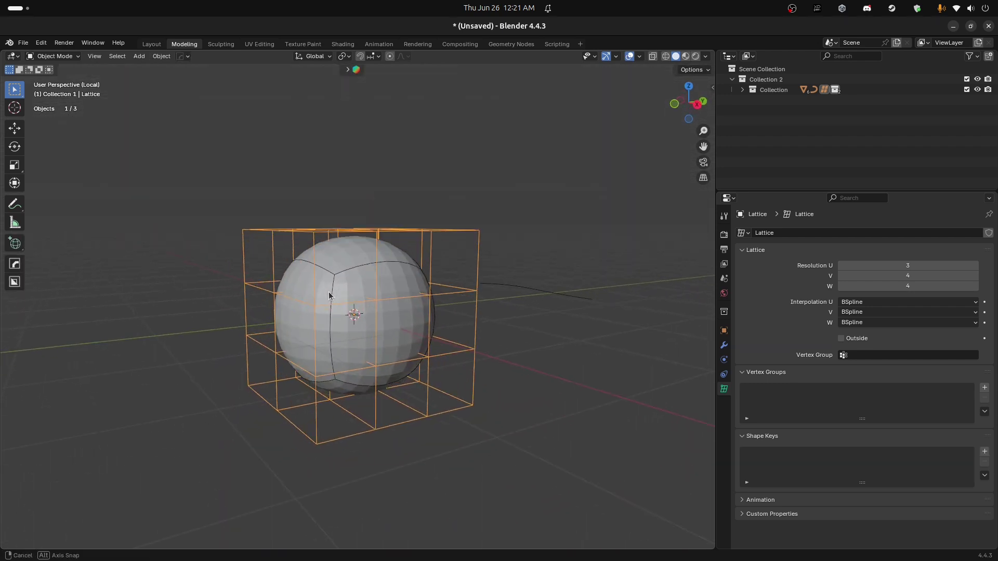
middle_click_drag(367, 328, 571, 436)
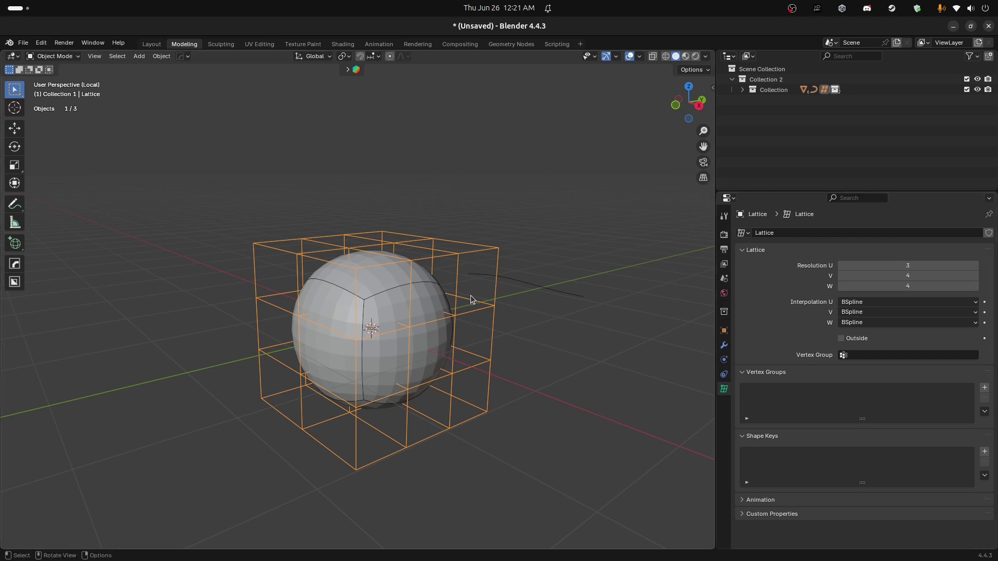
Delete the lattice object around the sphere and show the sphere's modifiers
key("Delete")
left_click(423, 323)
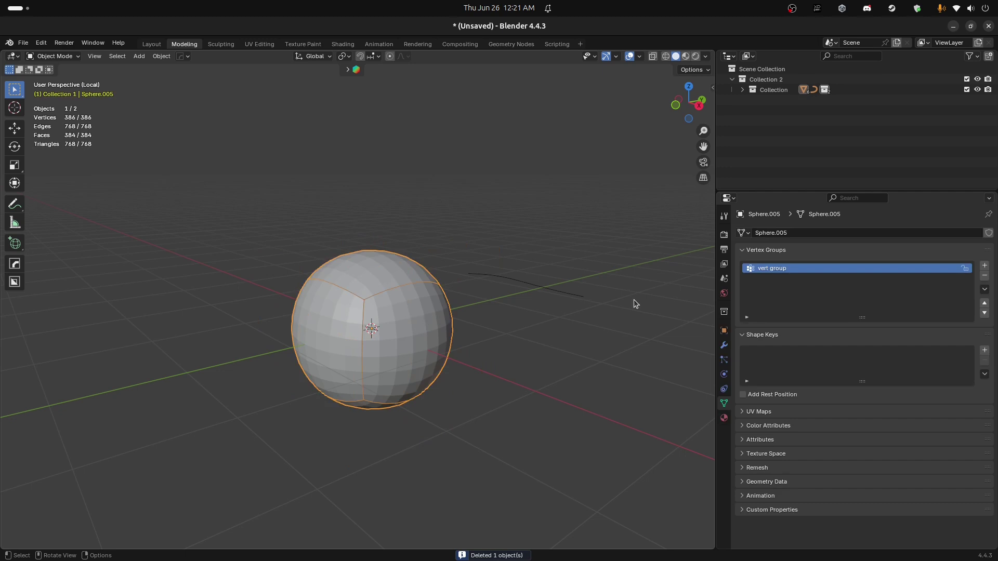
left_click(724, 345)
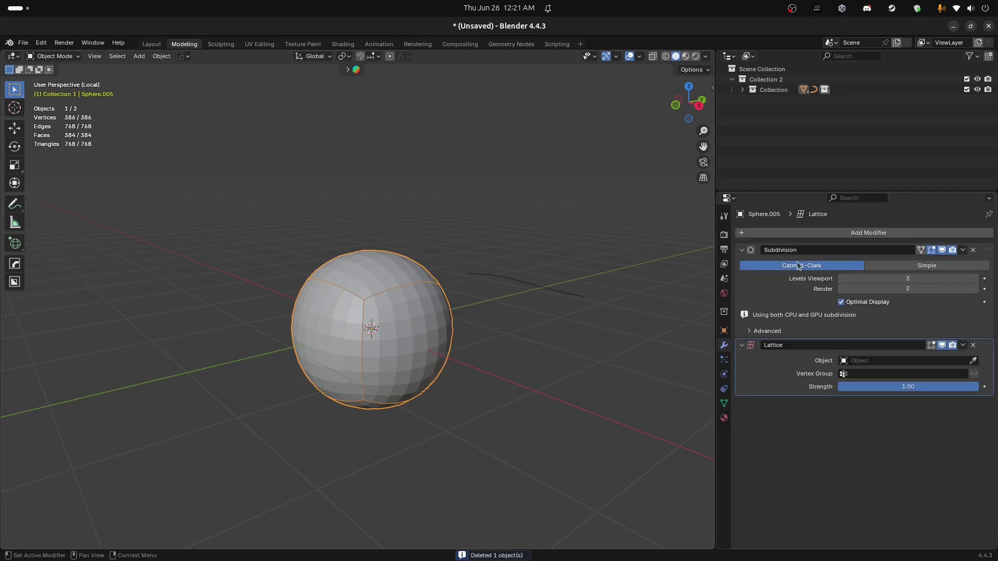
Try a Mesh Deform modifier on the sphere with the sphere itself as its object, then remove the modifier
left_click(801, 233)
mouse_move(794, 234)
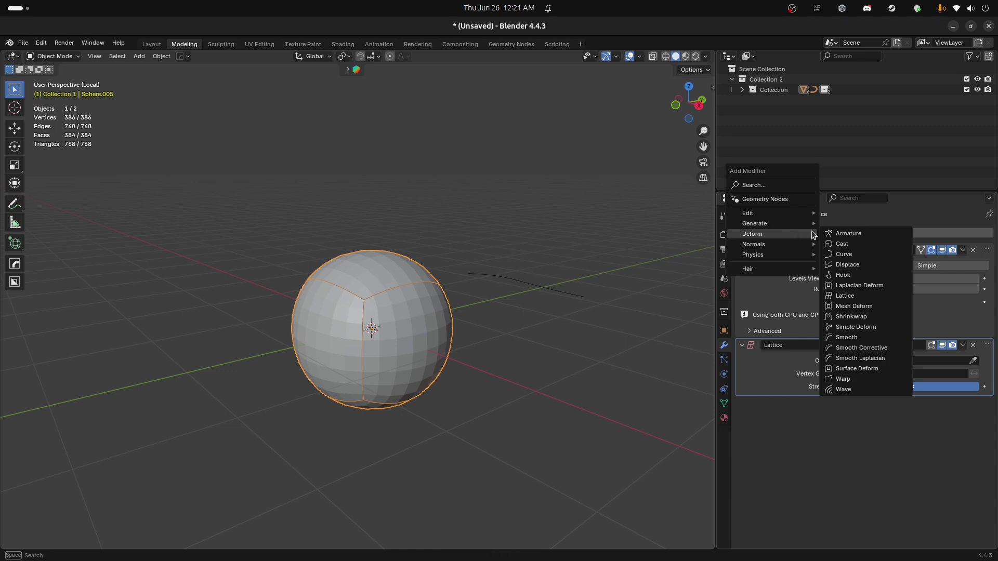
left_click(853, 306)
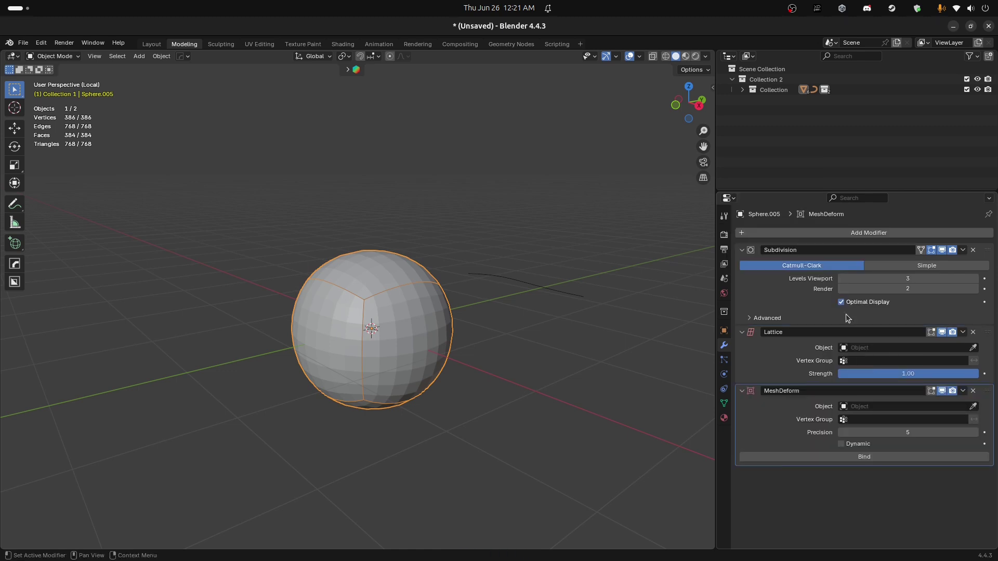
left_click(973, 406)
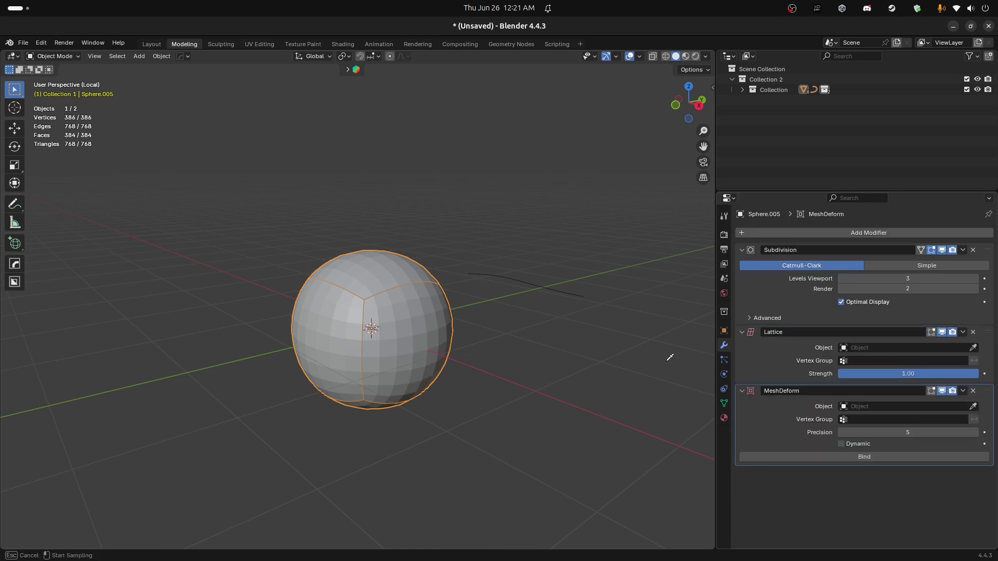
left_click(425, 286)
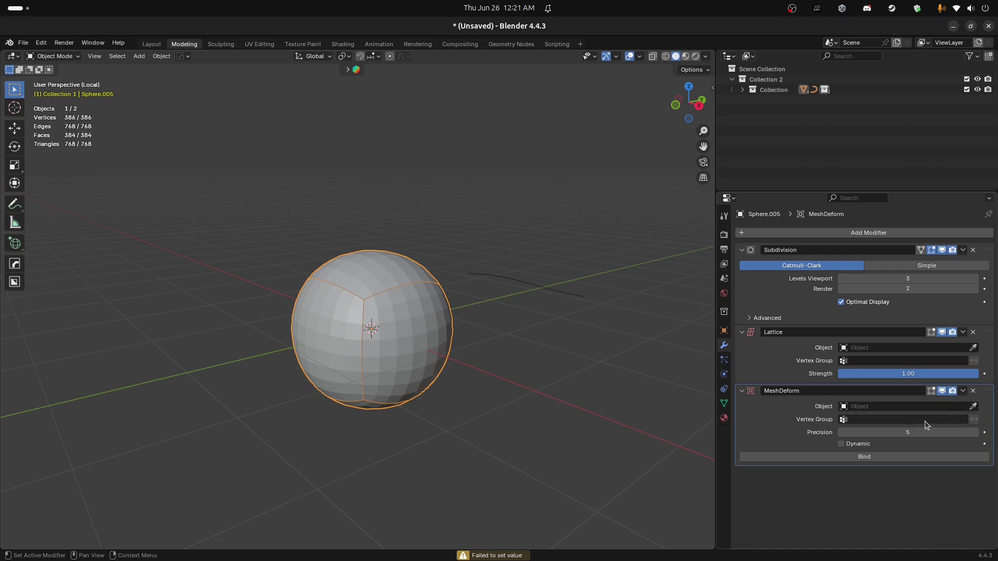
left_click(973, 393)
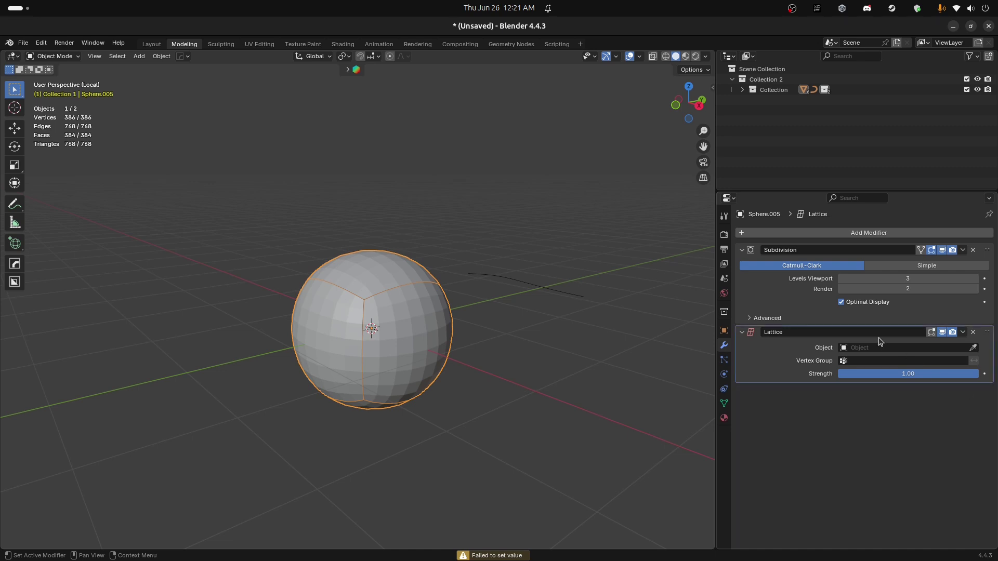
Replace the sphere's Lattice modifier with a Shrinkwrap modifier
left_click(972, 332)
left_click(847, 233)
mouse_move(847, 235)
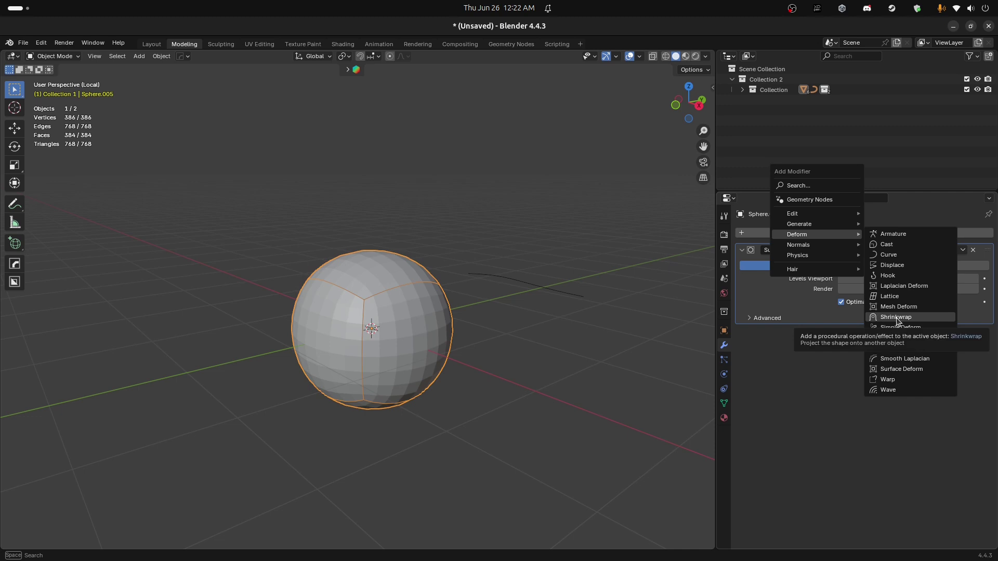
left_click(896, 317)
key("s")
left_click(471, 296)
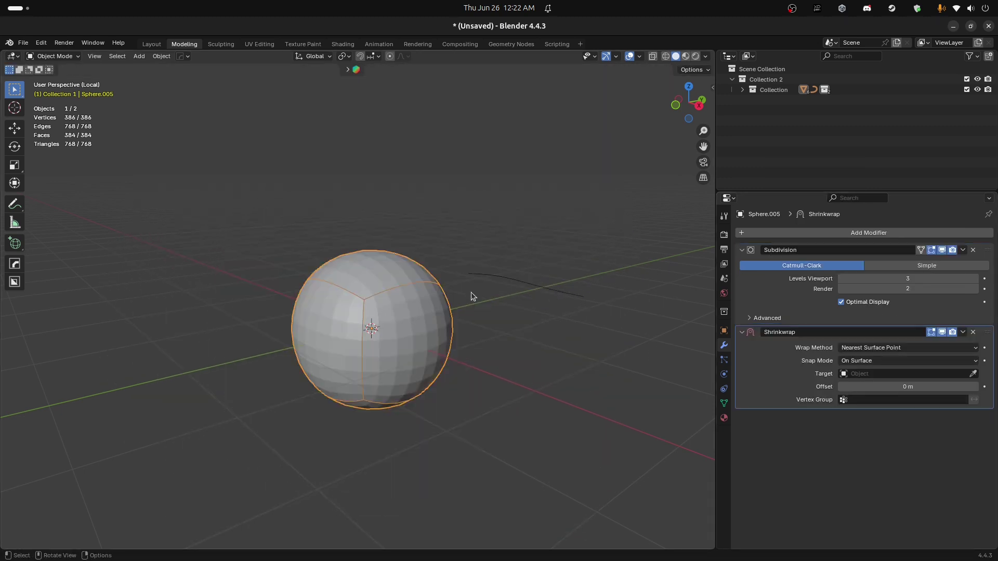
Add a plane mesh and move it 1 m up along the Z axis above the sphere
key("shift+a")
mouse_move(365, 165)
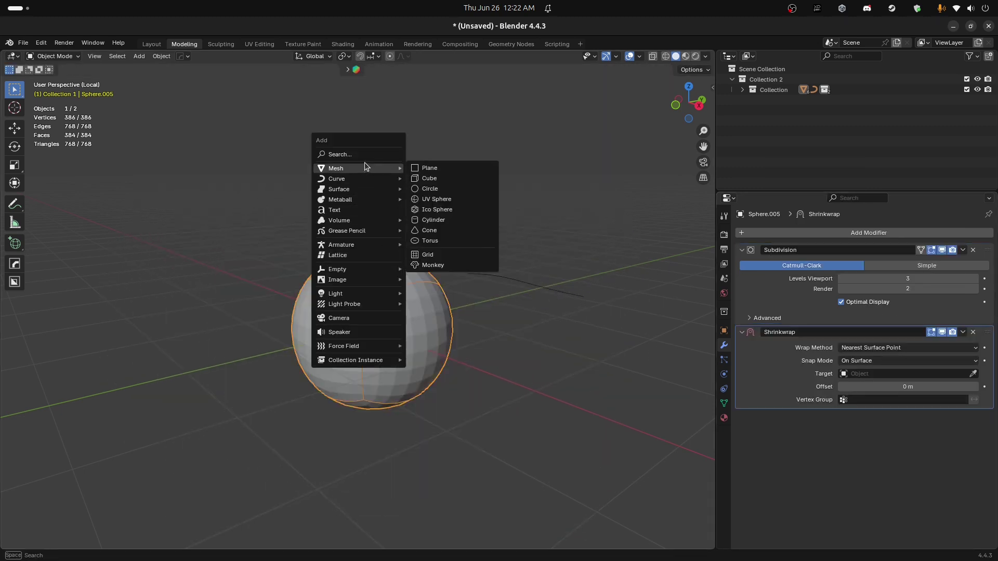
left_click(426, 166)
key("g")
key("z")
key("1")
key("Return")
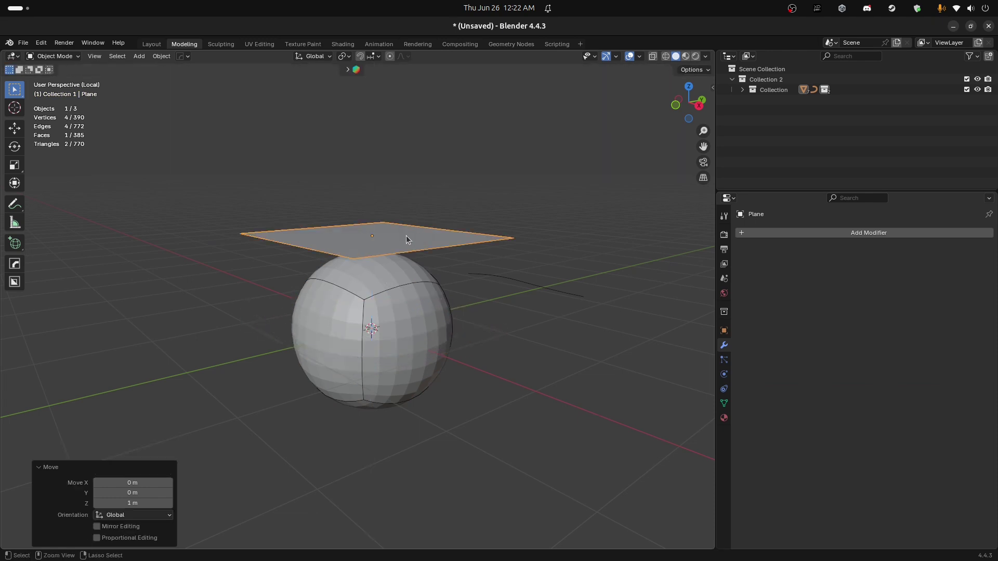
right_click(414, 251)
key("Escape")
Add a Subdivision modifier to the plane and set its viewport level to 3
key("q")
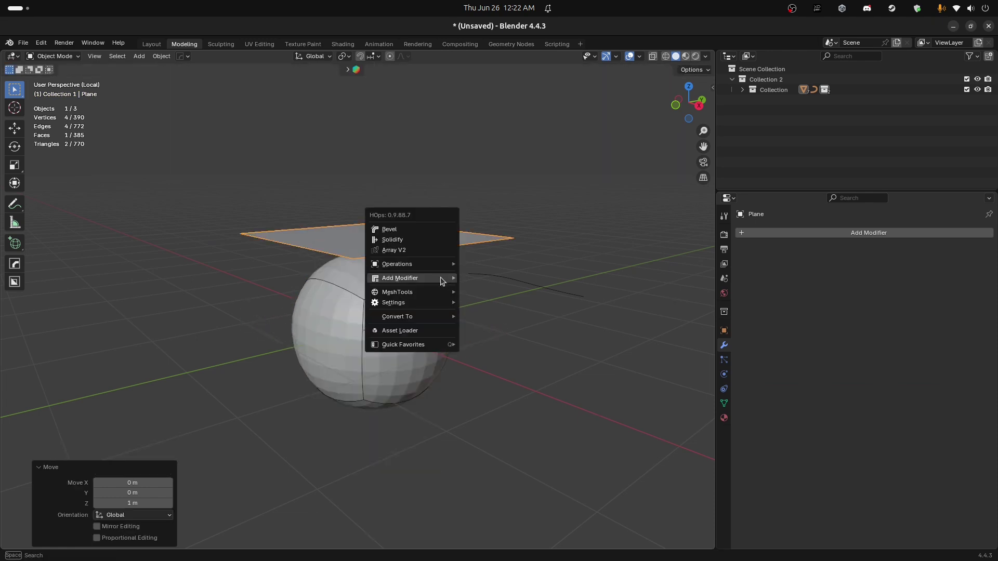
mouse_move(442, 278)
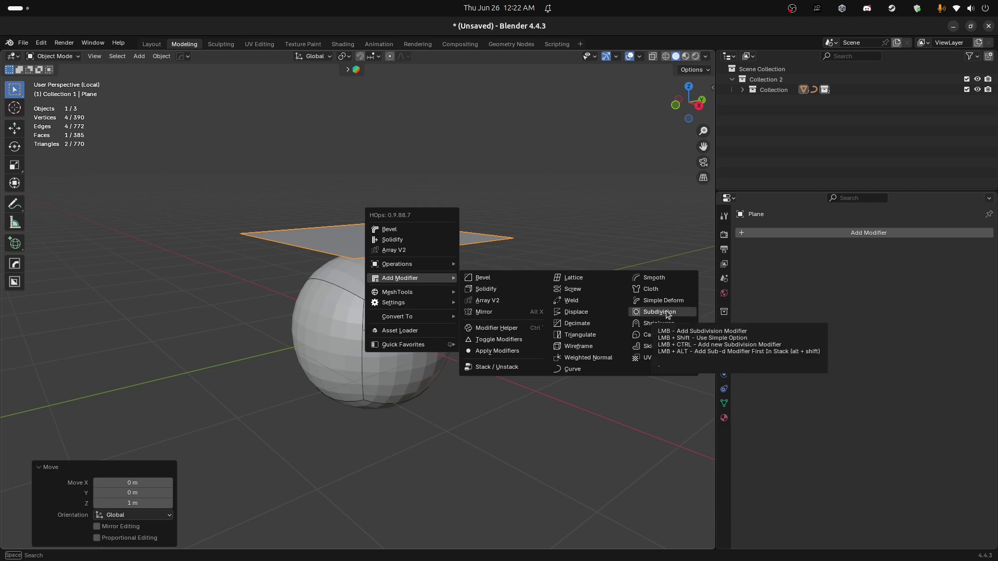
left_click(659, 311)
middle_click_drag(445, 310, 572, 297)
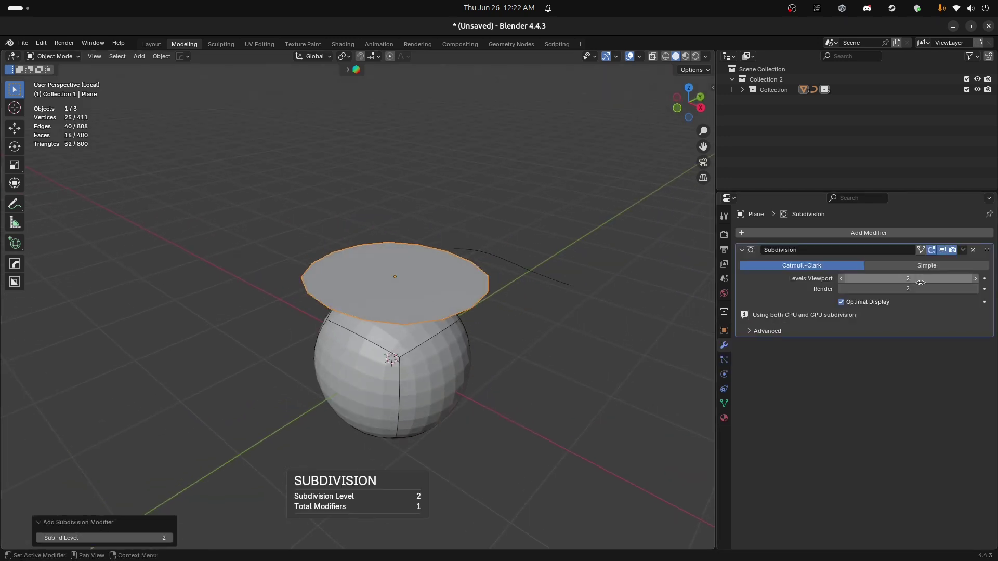
left_click(975, 280)
Add a Shrinkwrap modifier to the plane and pick the sphere as its target
middle_click_drag(434, 246, 392, 253)
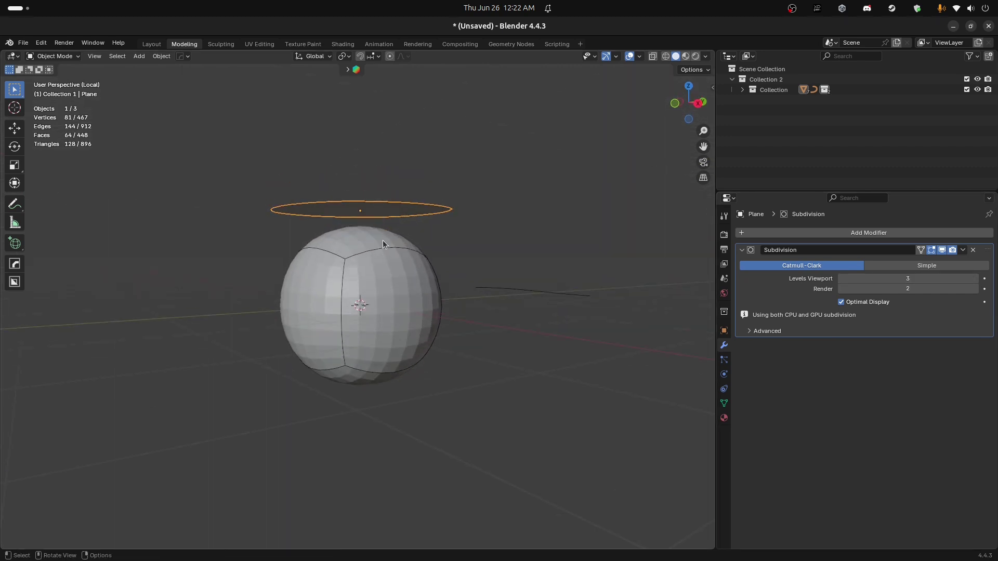
key("q")
mouse_move(384, 242)
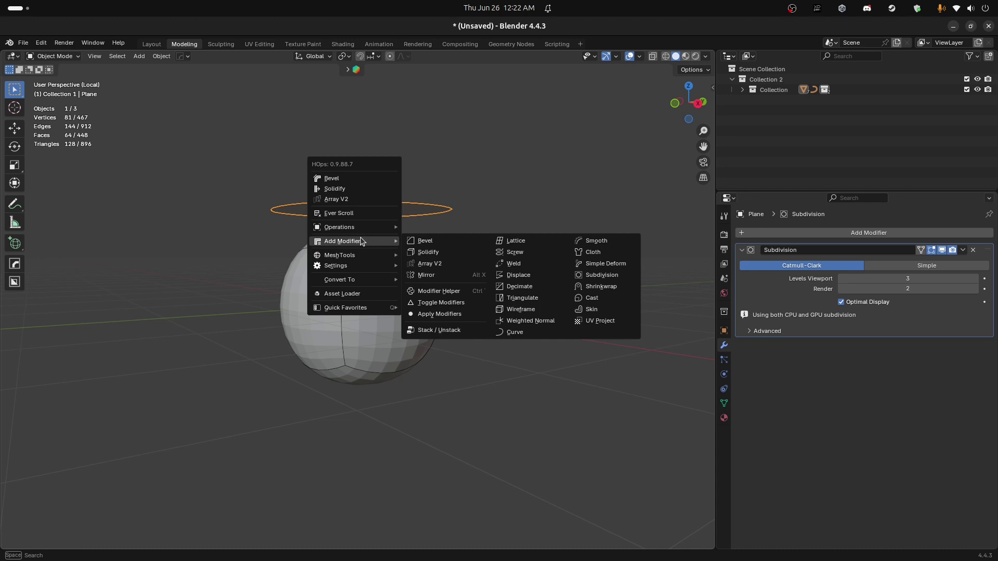
left_click(792, 230)
mouse_move(792, 230)
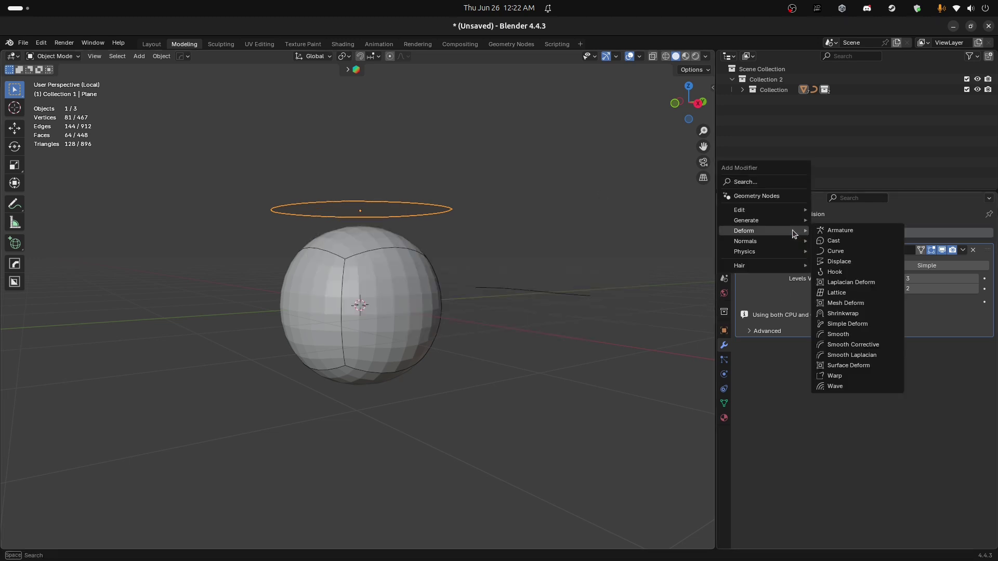
left_click(852, 313)
middle_click_drag(440, 205, 467, 237, "shift")
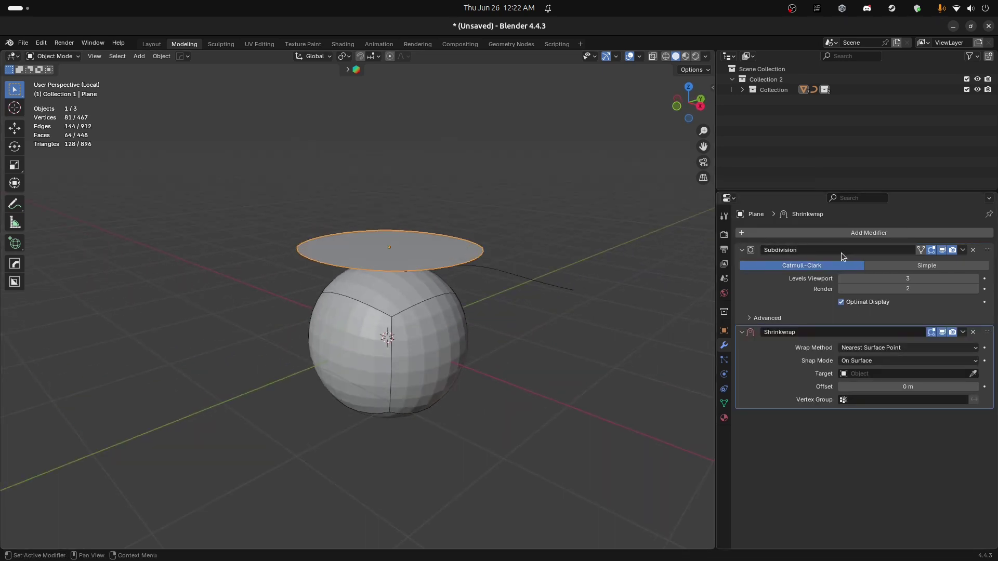
left_click(974, 374)
left_click(419, 304)
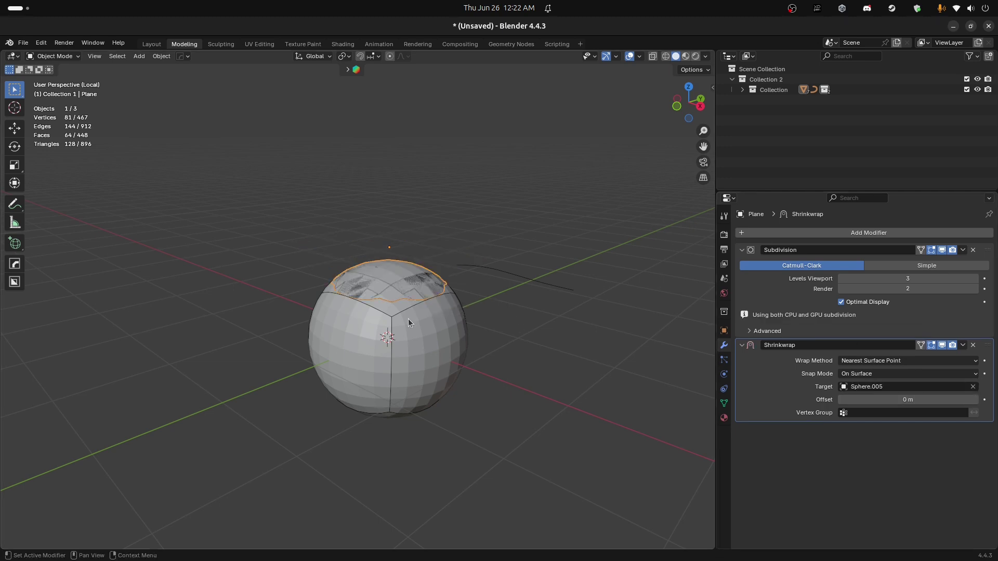
Set the plane's Shrinkwrap offset to 0.005 m and check the wrapped edge up close
scroll(419, 303, "up", 2)
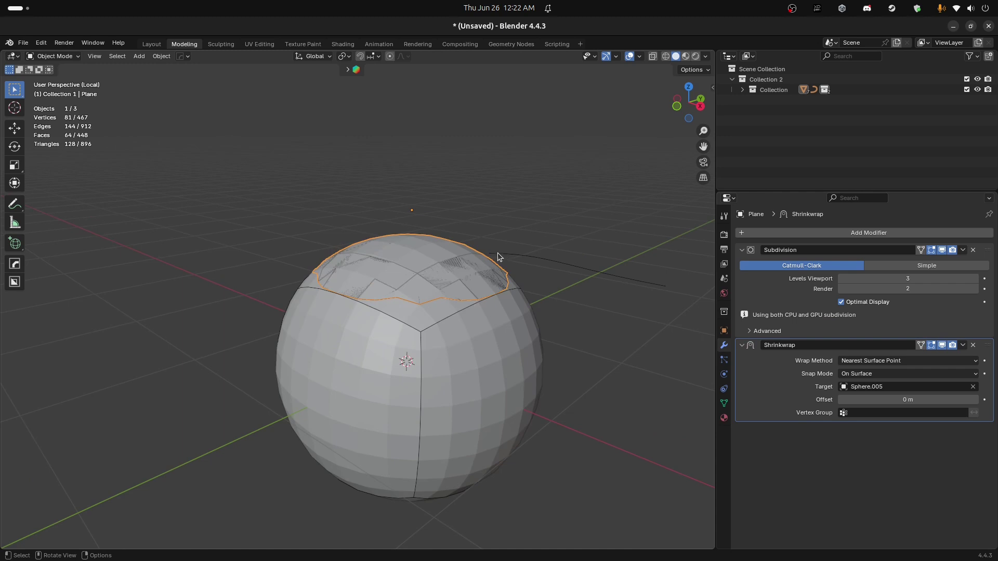
middle_click_drag(437, 239, 417, 254, "shift")
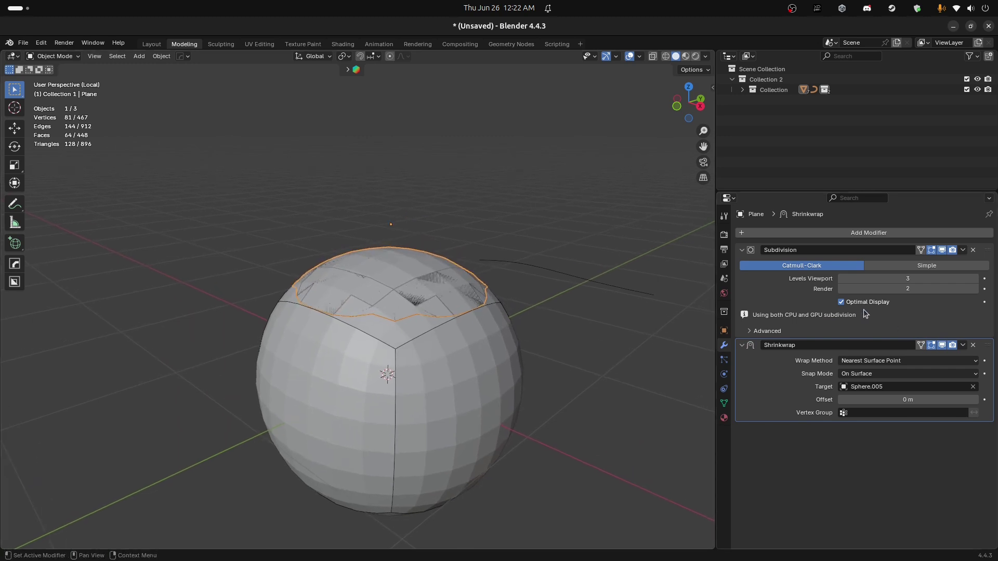
left_click_drag(869, 399, 873, 398)
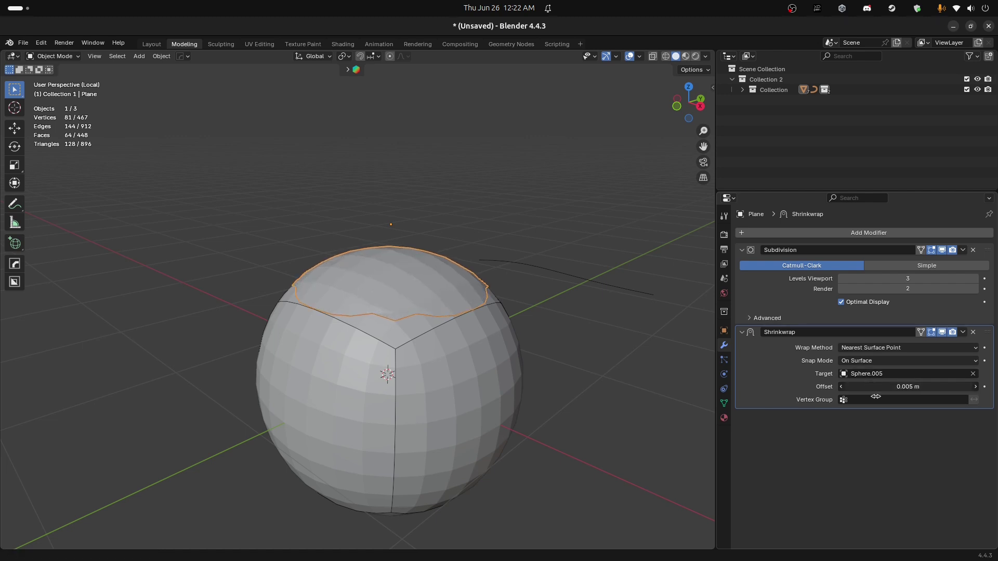
scroll(461, 328, "up", 5)
middle_click_drag(461, 327, 492, 302)
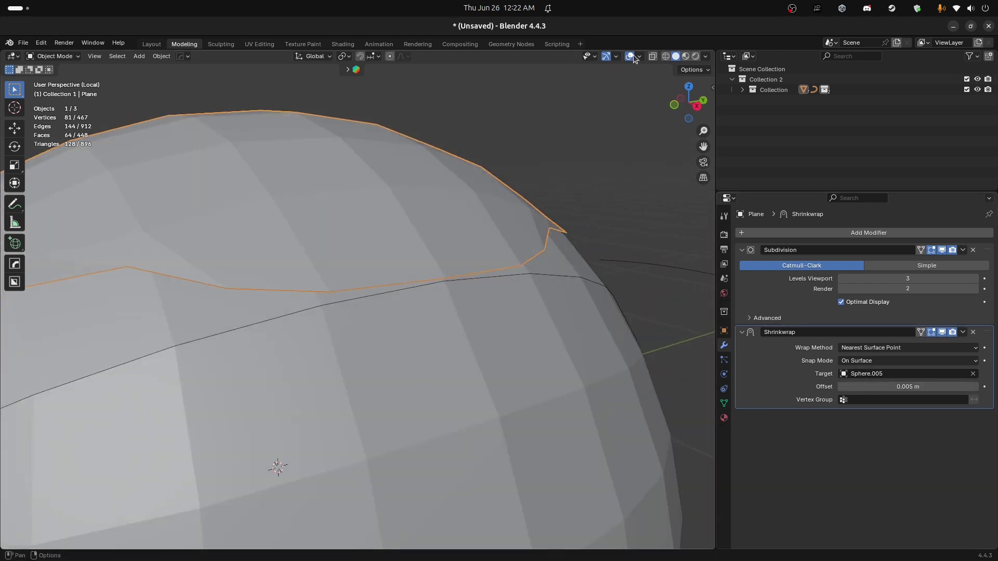
Shade the wrapped plane smooth and view it on the sphere without overlays
scroll(417, 246, "down", 6)
right_click(340, 300)
left_click(318, 303)
middle_click_drag(318, 305, 489, 283)
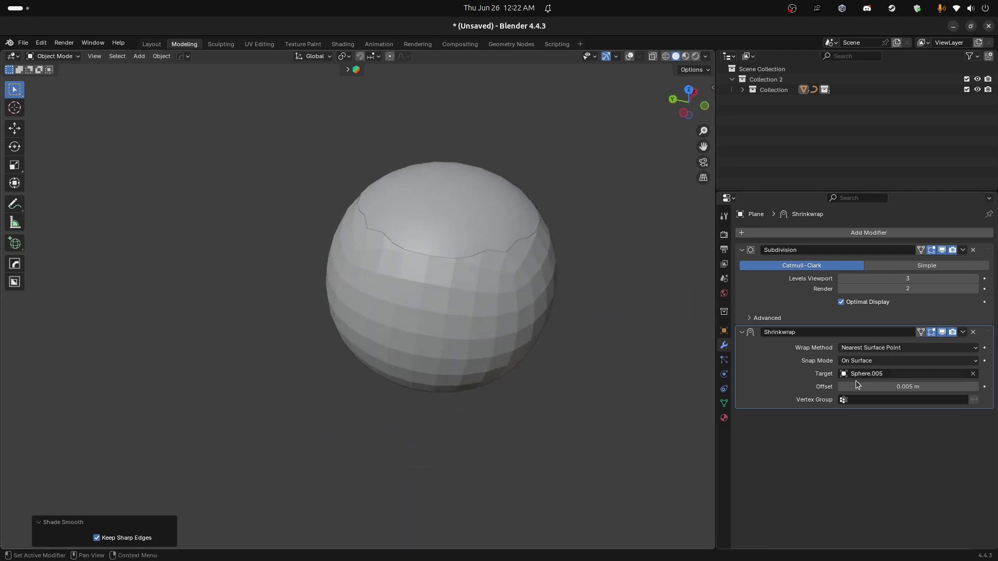
Try the Outside and Outside Surface snap modes on the plane's Shrinkwrap, testing an offset of about -0.045 m
left_click(881, 359)
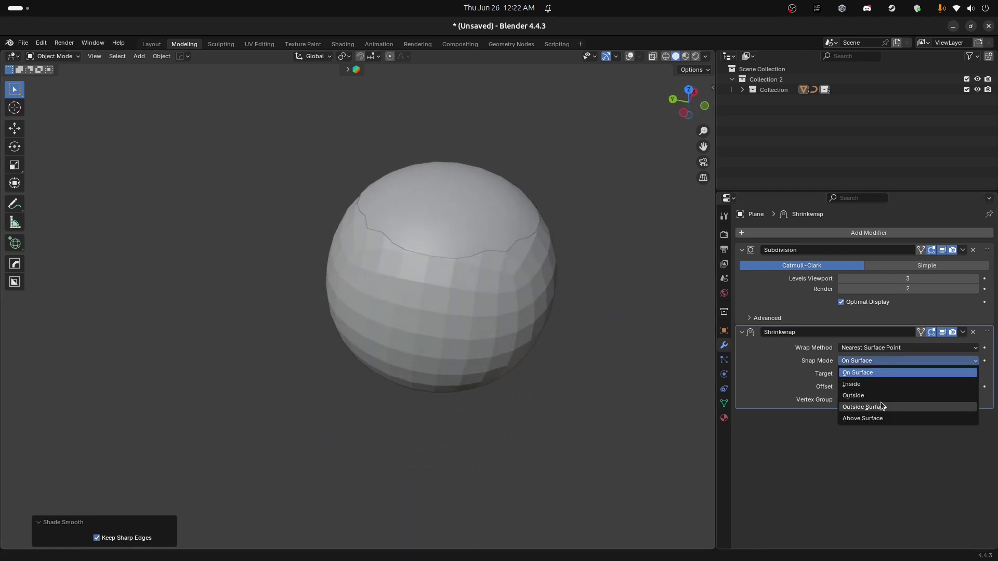
left_click(881, 396)
left_click(881, 366)
left_click(876, 407)
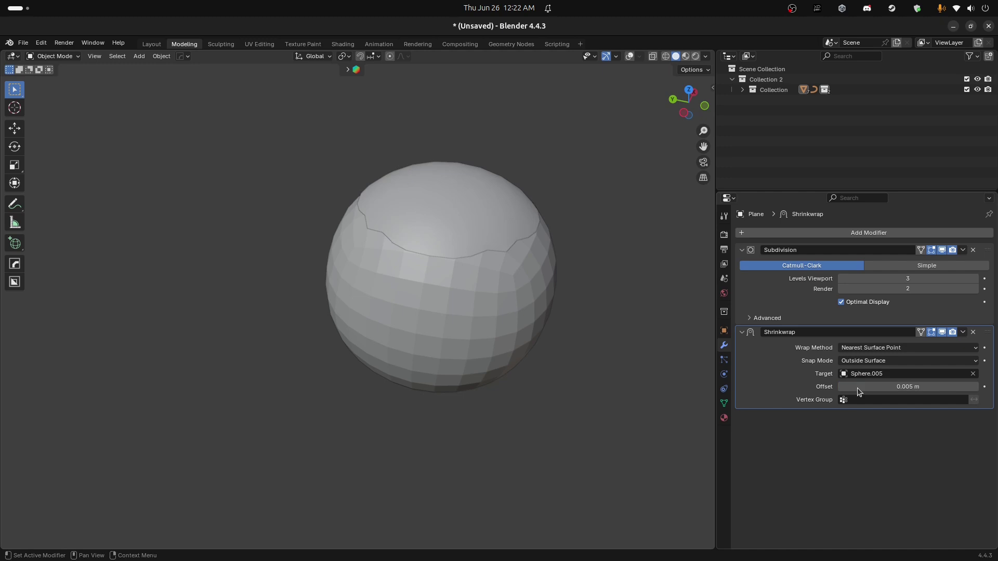
left_click_drag(884, 386, 834, 387)
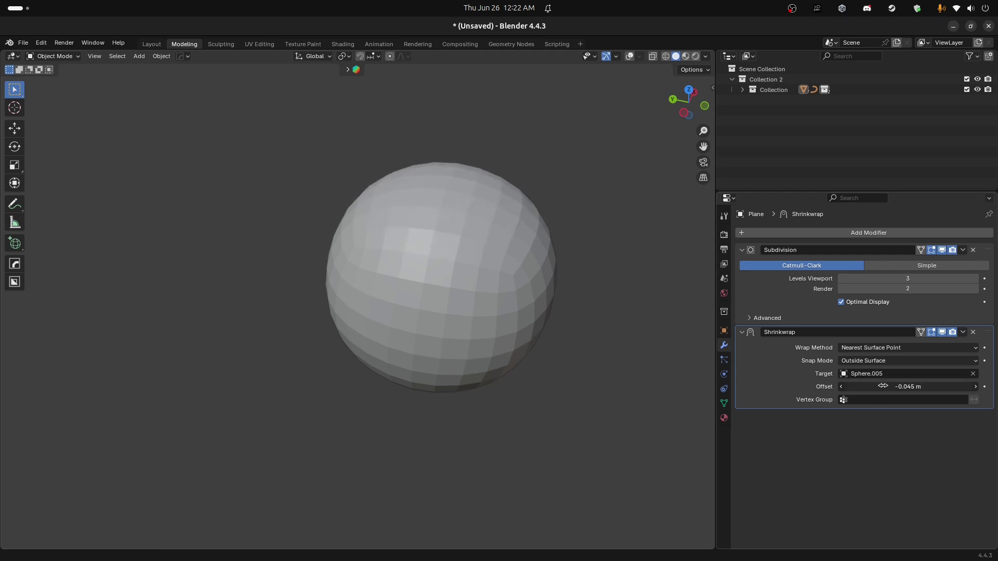
Set the Snap Mode of the plane's Shrinkwrap modifier to Above Surface and inspect the wrapped plane
left_click(877, 360)
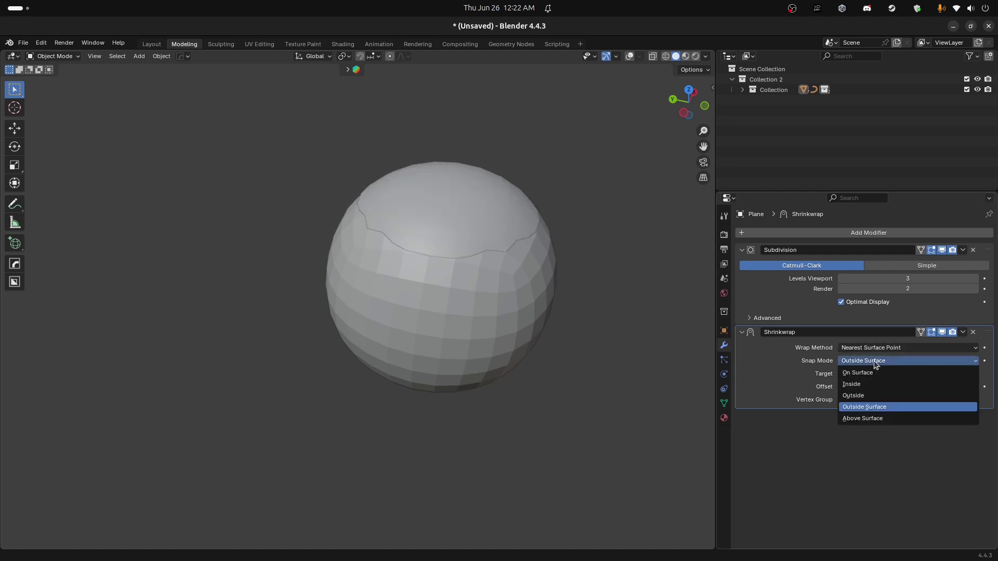
left_click(866, 419)
middle_click_drag(480, 263, 581, 290)
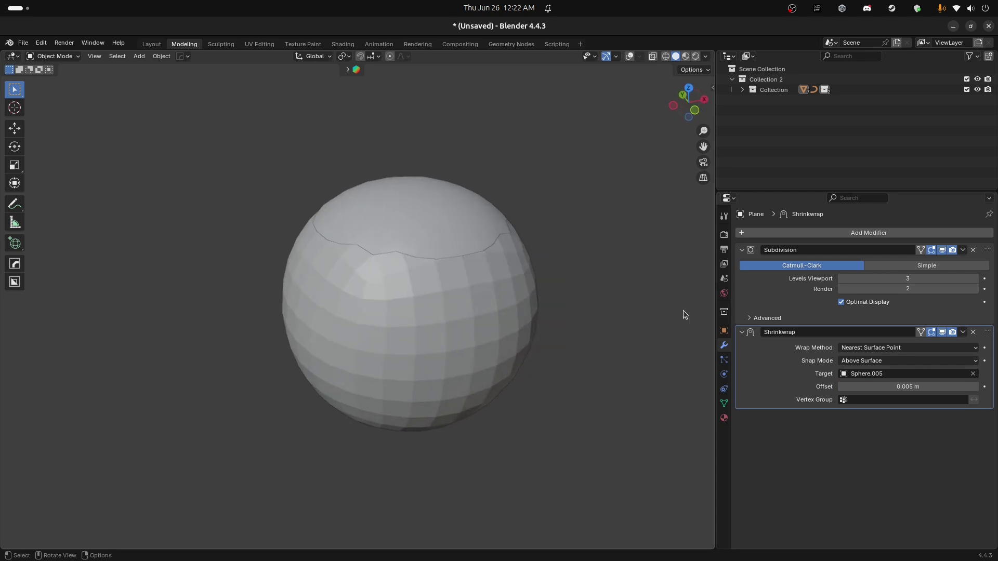
Set the Wrap Method of the plane's Shrinkwrap modifier to Project and enable the Negative direction
left_click(896, 348)
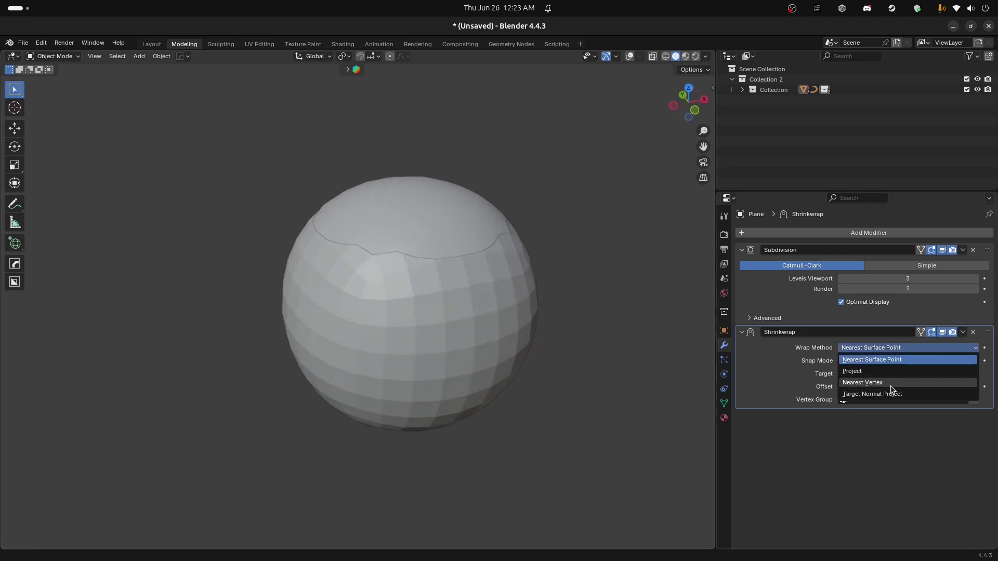
left_click(887, 371)
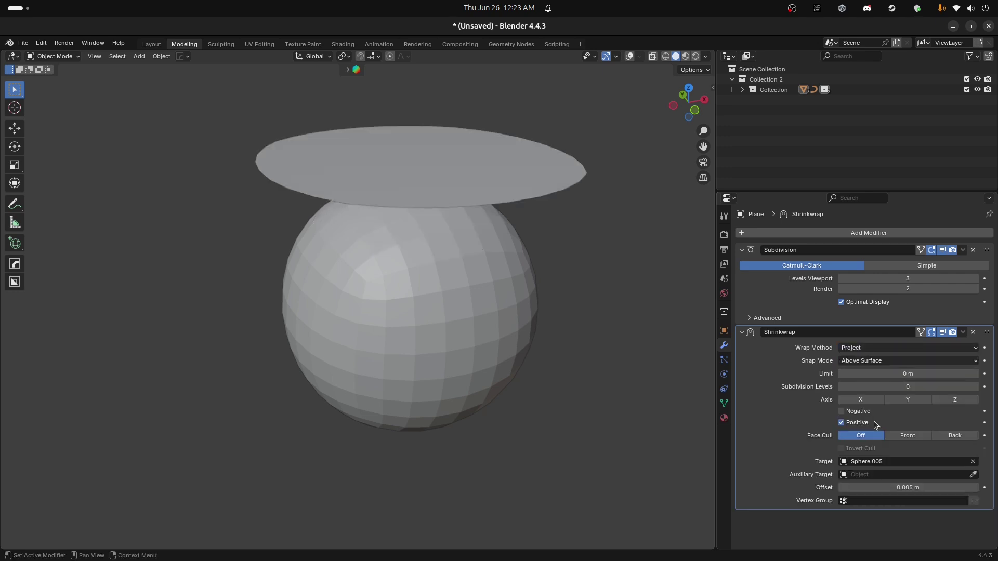
left_click(854, 410)
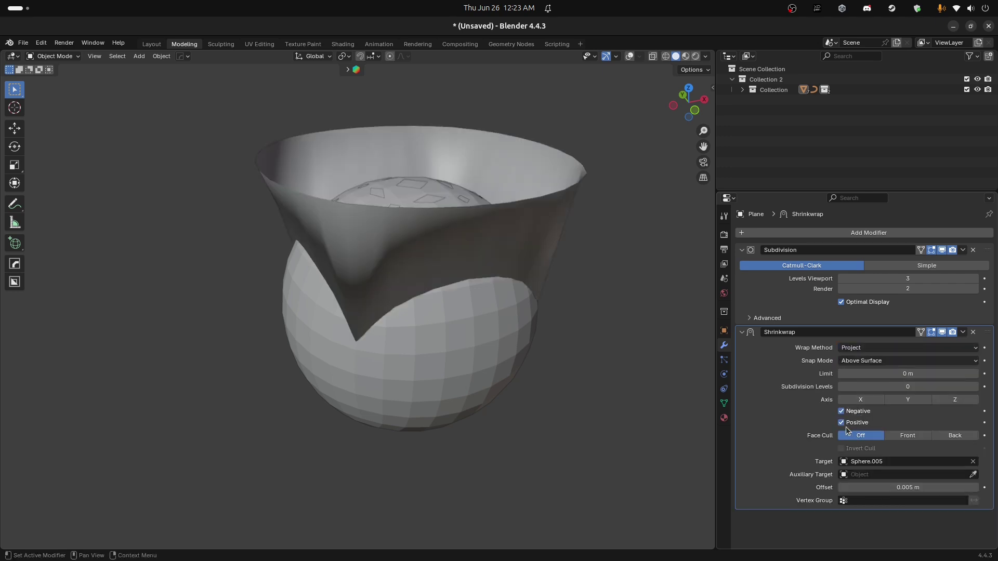
Try the Front and Back Face Cull options on the plane's Shrinkwrap and return it to Off
left_click(907, 436)
left_click(941, 438)
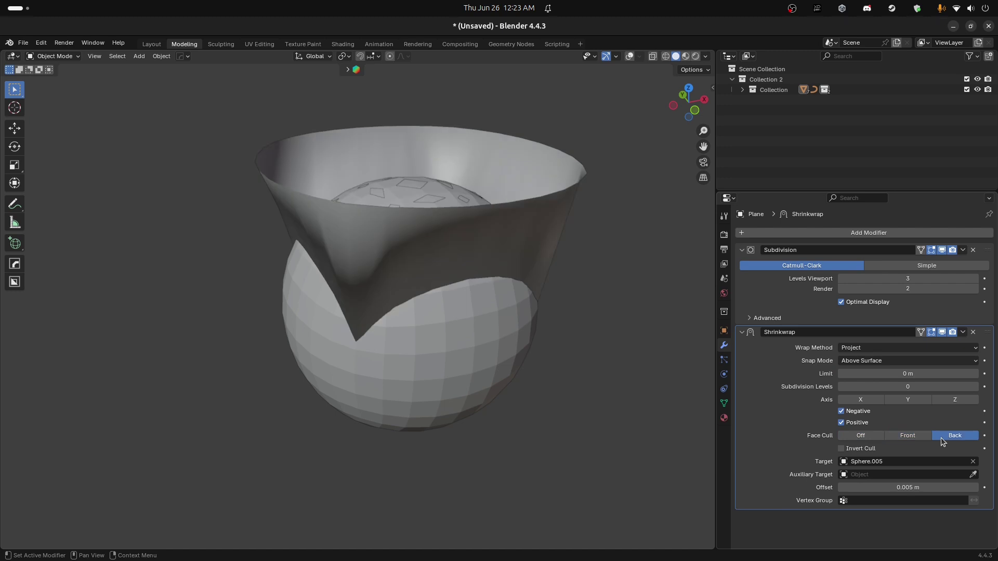
left_click(908, 436)
left_click(863, 436)
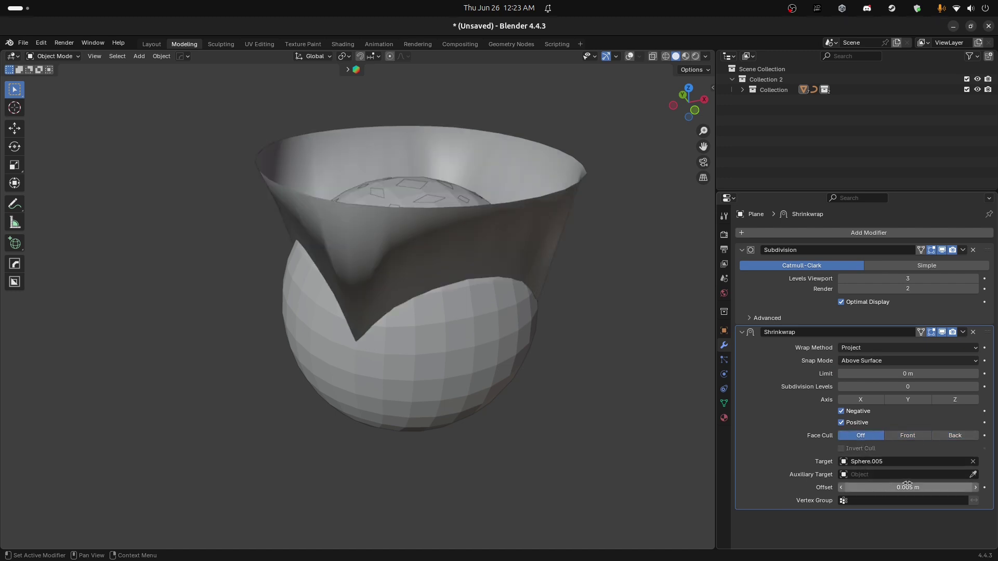
Try an offset of 0.56 m and a limit of 0.001 m on the projected Shrinkwrap, undoing the last offset change
left_click_drag(935, 487, 962, 507)
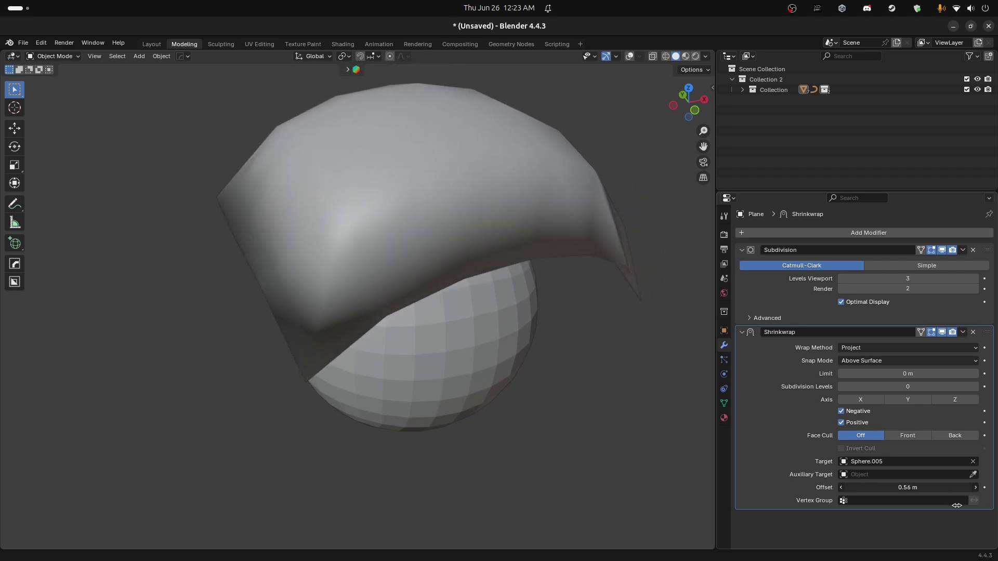
scroll(529, 335, "down", 2)
middle_click_drag(528, 335, 645, 304)
left_click_drag(888, 484, 868, 484)
left_click_drag(899, 486, 903, 487)
left_click_drag(902, 374, 902, 375)
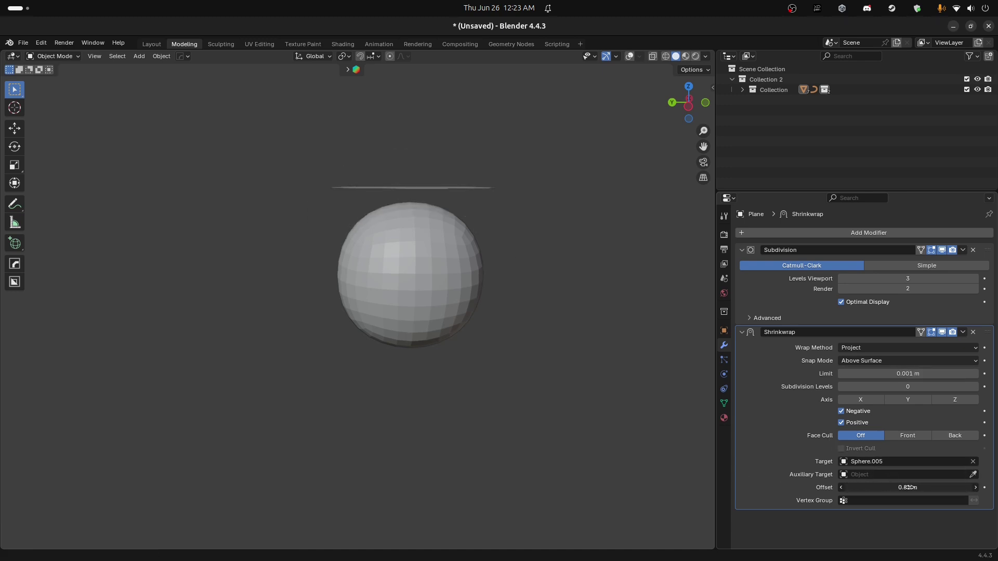
key("ctrl+z")
middle_click_drag(577, 311, 552, 340)
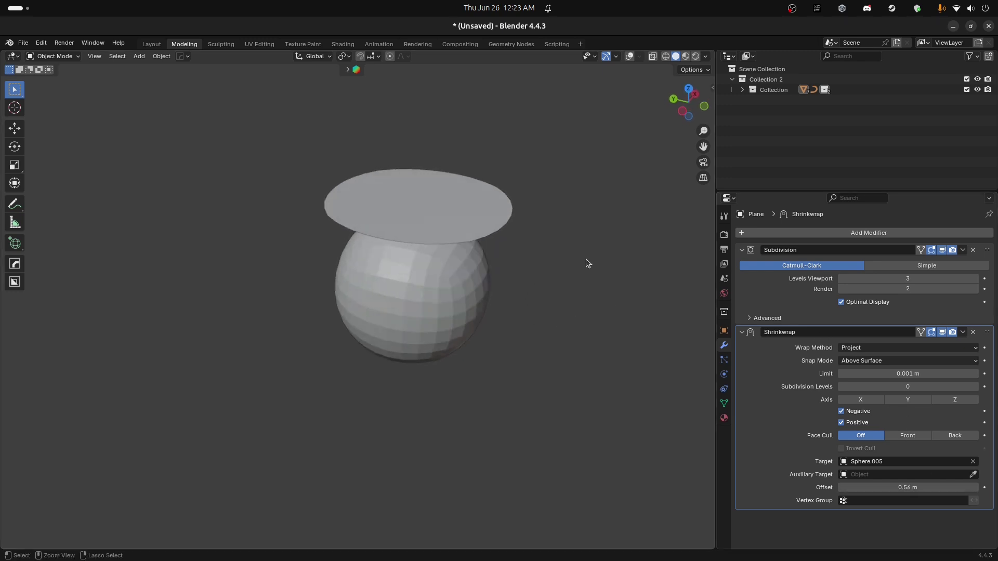
Replace the plane's Shrinkwrap modifier with a Smooth modifier
left_click(973, 332)
left_click(820, 233)
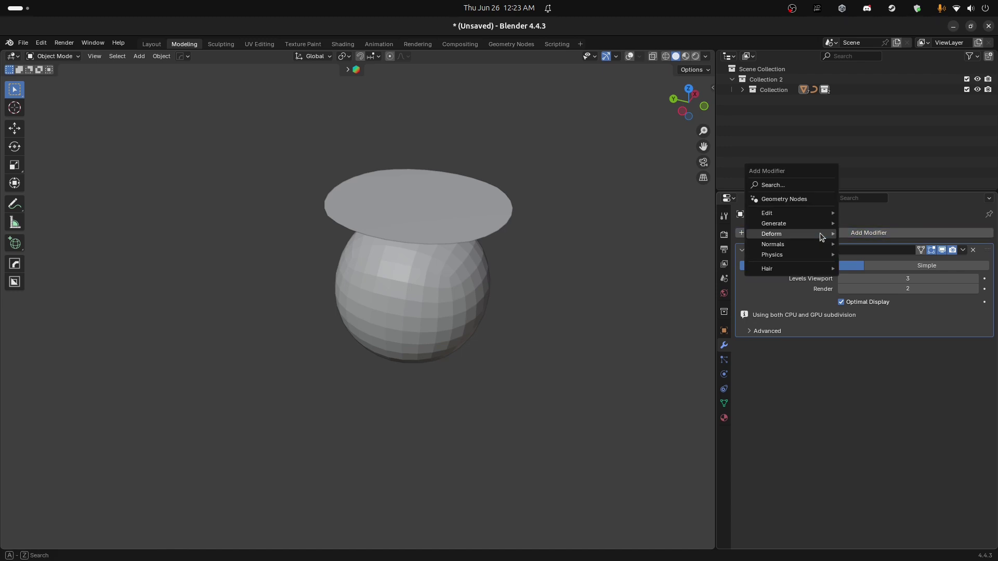
mouse_move(820, 234)
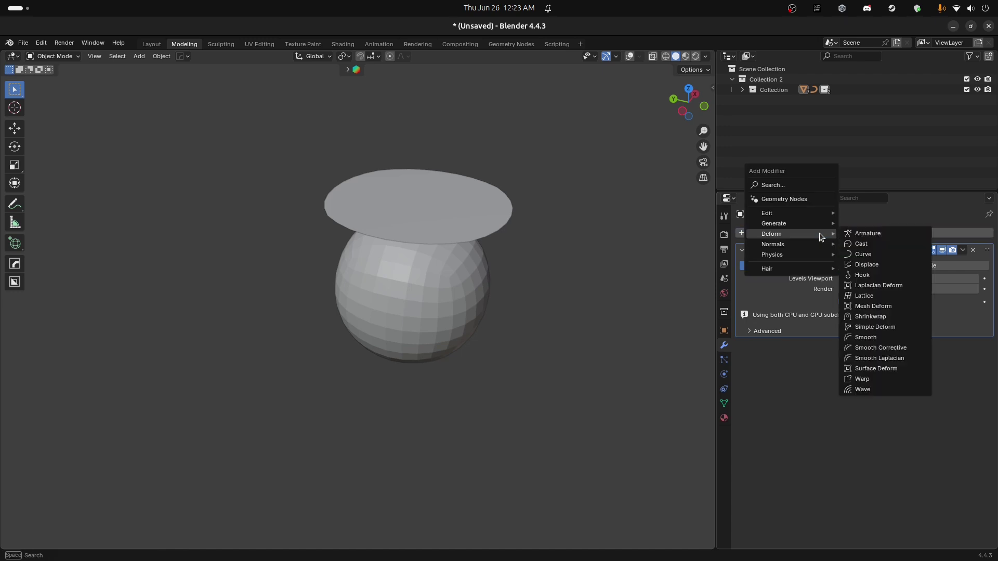
left_click(882, 337)
Test Smooth factors of -9.610 and -1.332 on the plane, toggling the Subdivision modifier's viewport display in between
middle_click_drag(469, 245, 389, 247)
scroll(377, 231, "up", 3)
left_click_drag(883, 368, 847, 365)
left_click(943, 249)
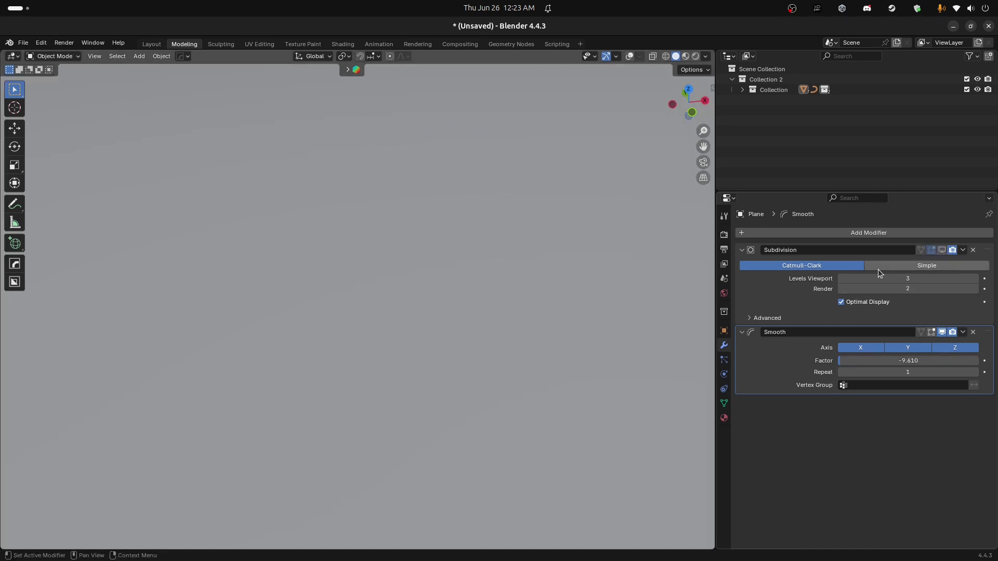
scroll(401, 236, "down", 5)
left_click(943, 249)
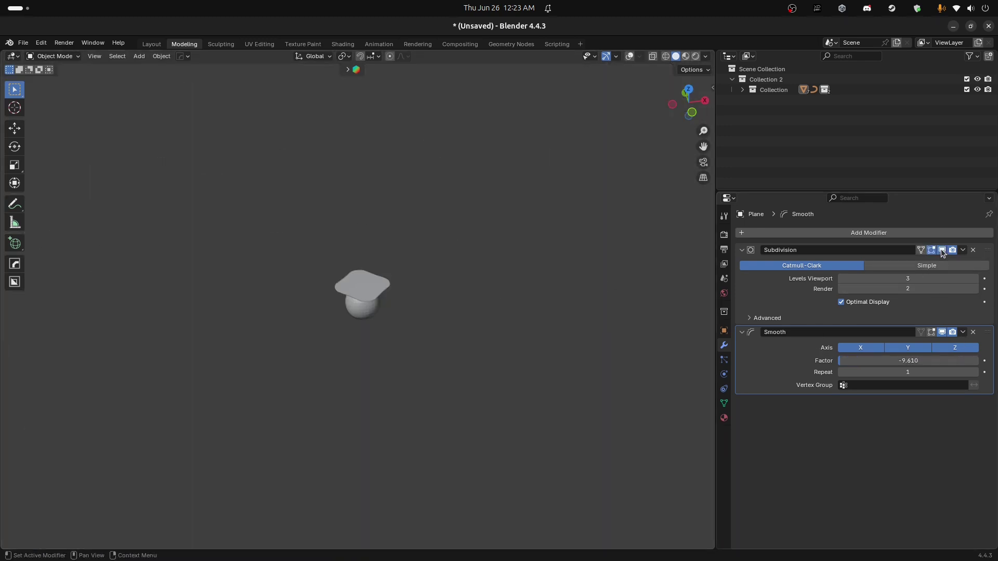
left_click_drag(887, 361, 946, 369)
scroll(435, 285, "up", 5)
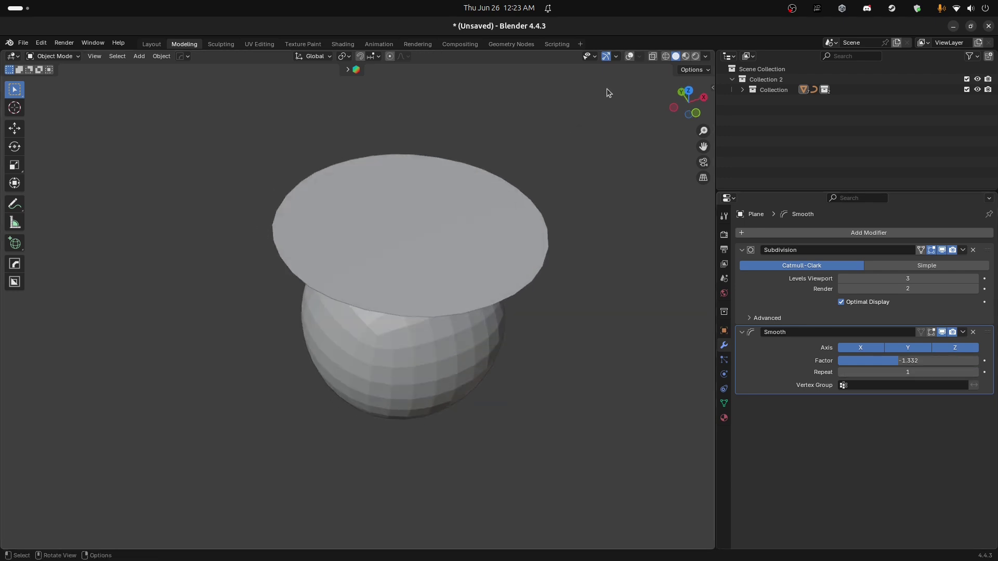
Turn the viewport overlays back on and disable Optimal Display on the plane's Subdivision modifier, checking the mesh in Edit Mode
left_click(630, 57)
key("Tab")
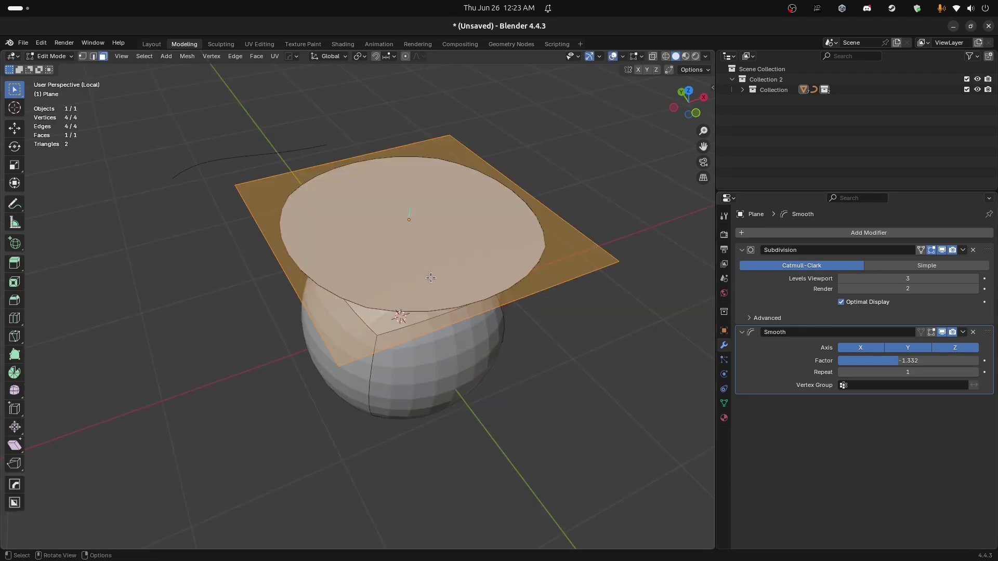
left_click(841, 302)
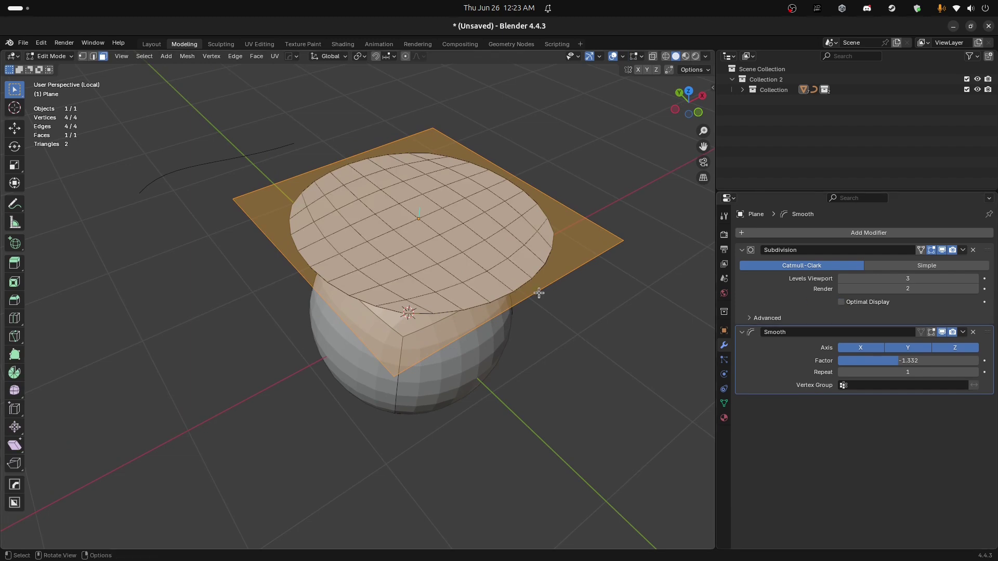
key("Tab")
Vary the Smooth modifier's factor once more and remove the modifier from the plane
left_click_drag(898, 374, 809, 367)
left_click_drag(694, 362, 898, 373)
left_click(973, 333)
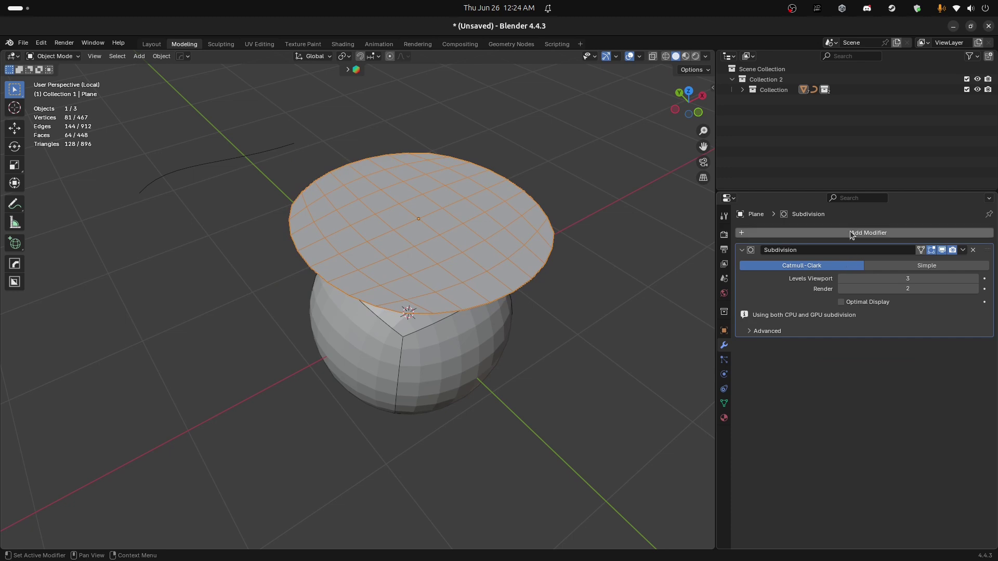
Try a Smooth Corrective modifier on the plane with factor 0.614 and scale 4.846, and remove it
left_click(847, 232)
mouse_move(833, 238)
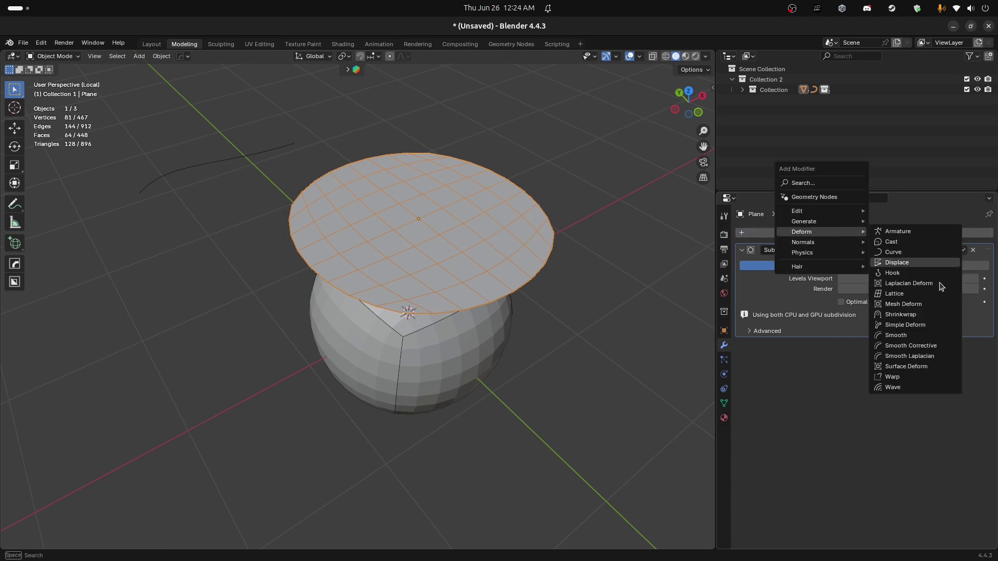
left_click(933, 346)
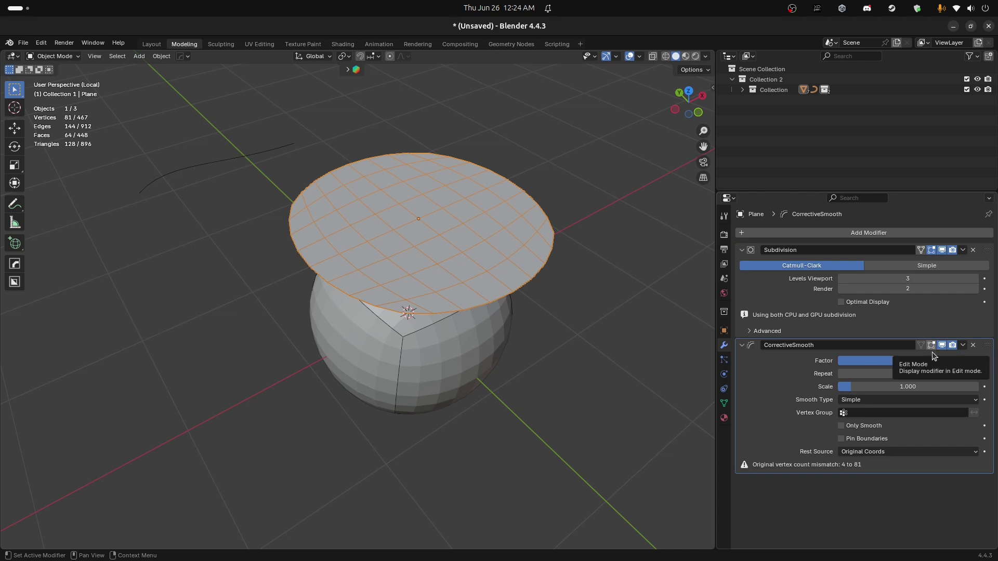
left_click_drag(886, 348, 856, 382)
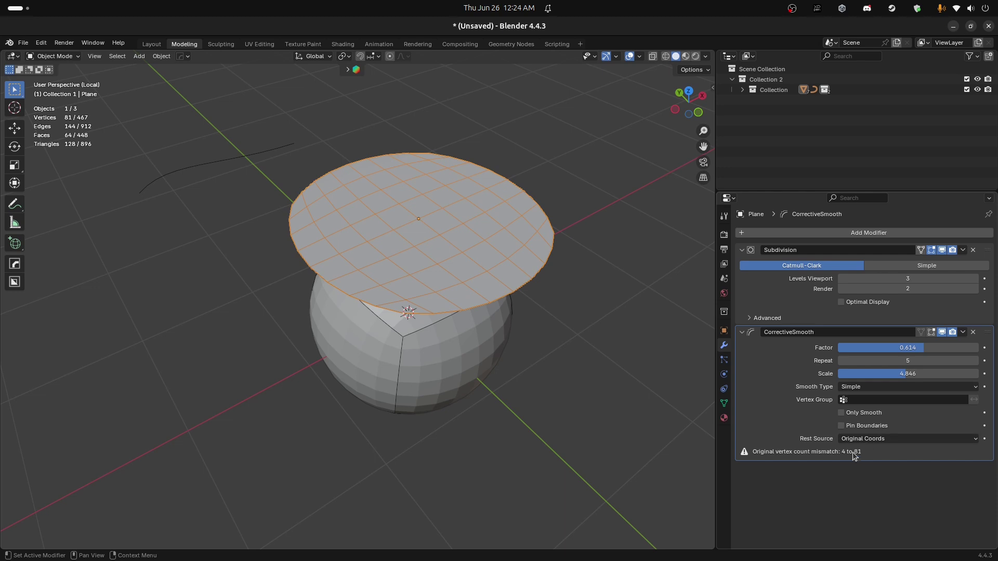
left_click(973, 332)
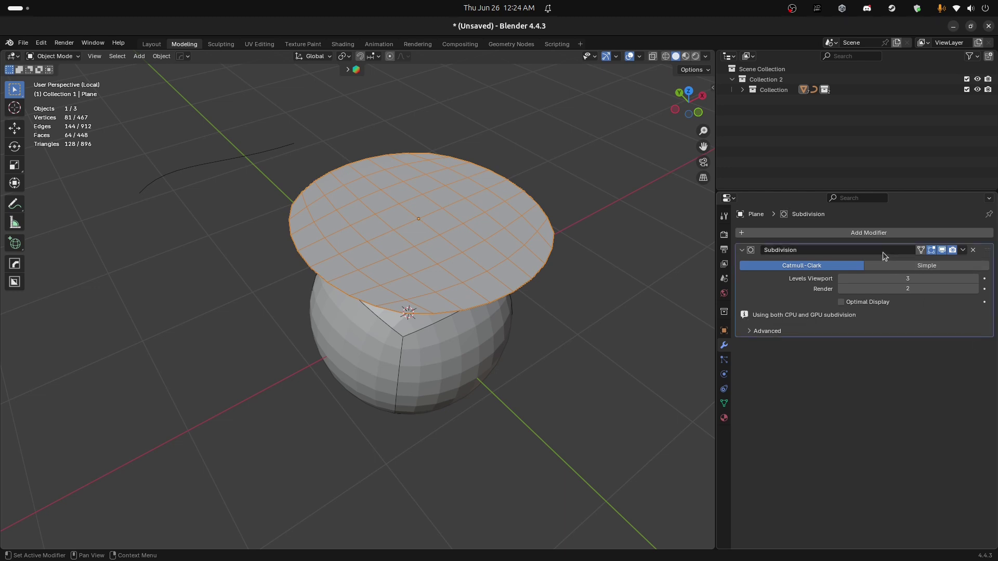
Add a Smooth Laplacian modifier to the plane with Lambda Factor 1.010 and Repeat 12
left_click(884, 232)
mouse_move(886, 238)
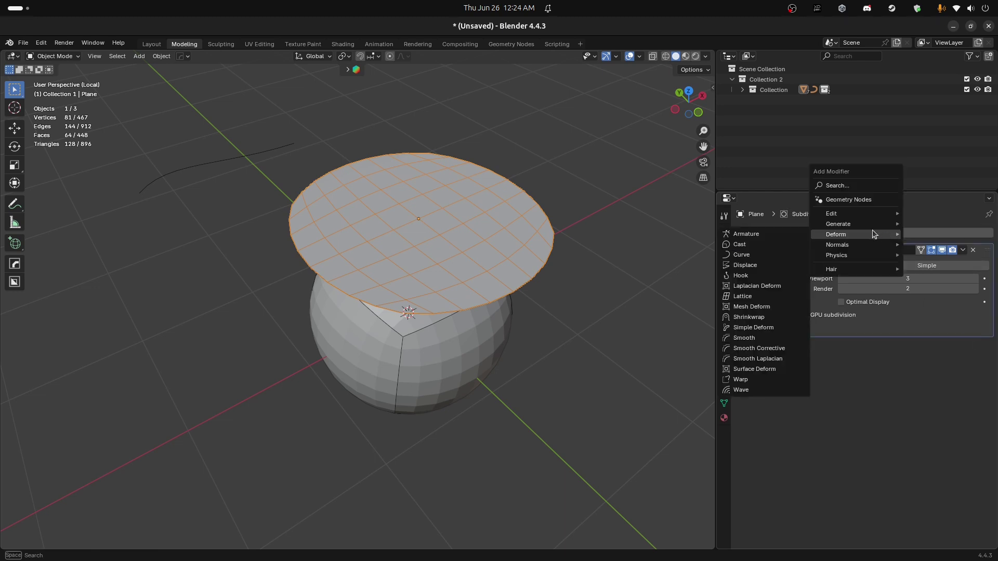
left_click(793, 360)
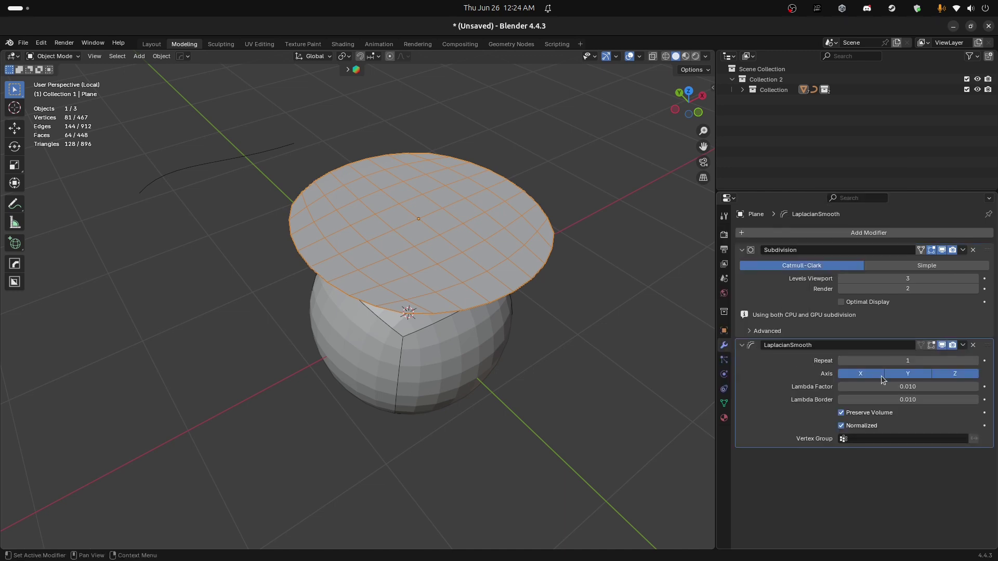
left_click_drag(878, 387, 958, 392)
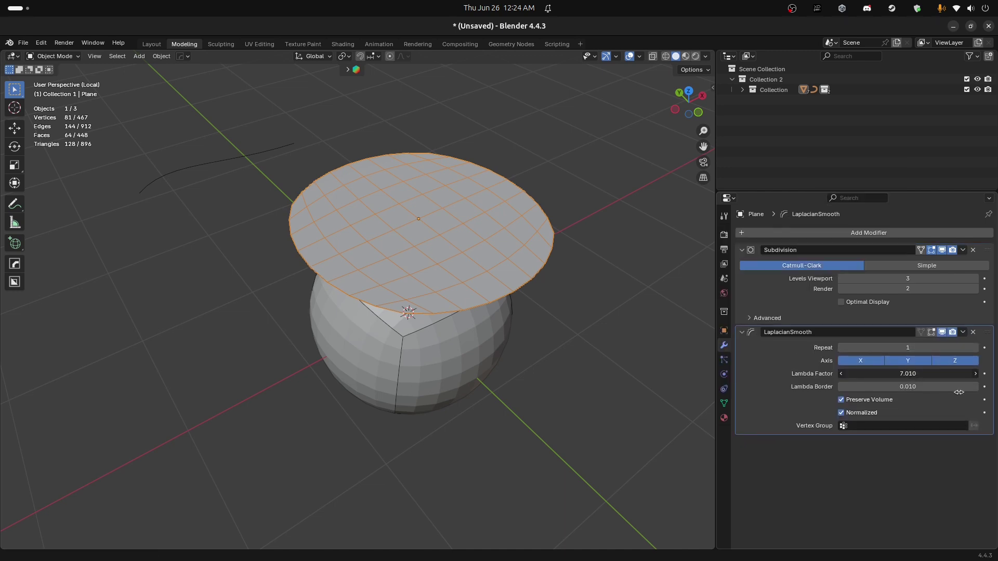
left_click_drag(894, 387, 895, 386)
left_click_drag(890, 351, 902, 352)
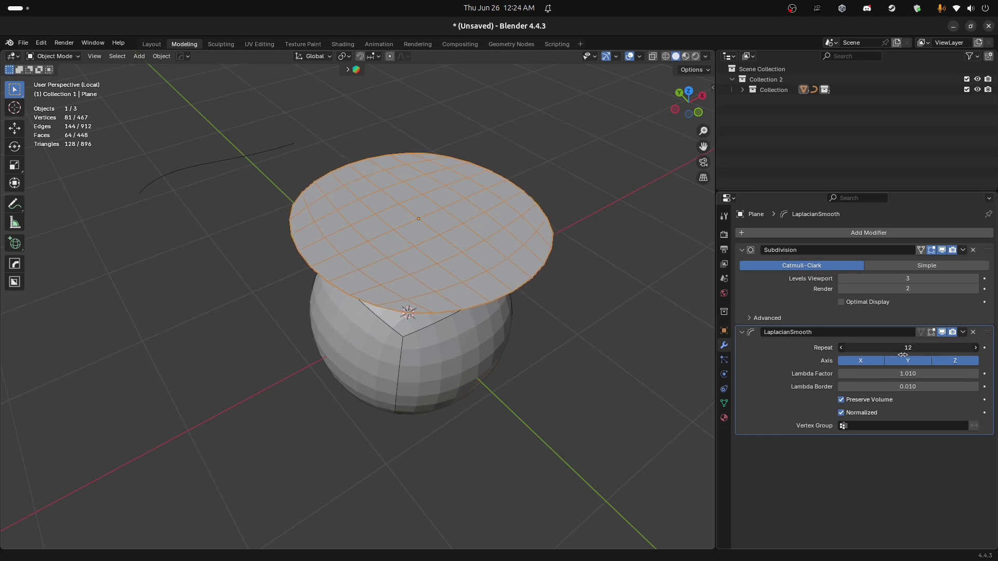
Inset the plane's face by about 0.16 m in Edit Mode
key("Tab")
middle_click_drag(418, 234, 434, 197)
key("i")
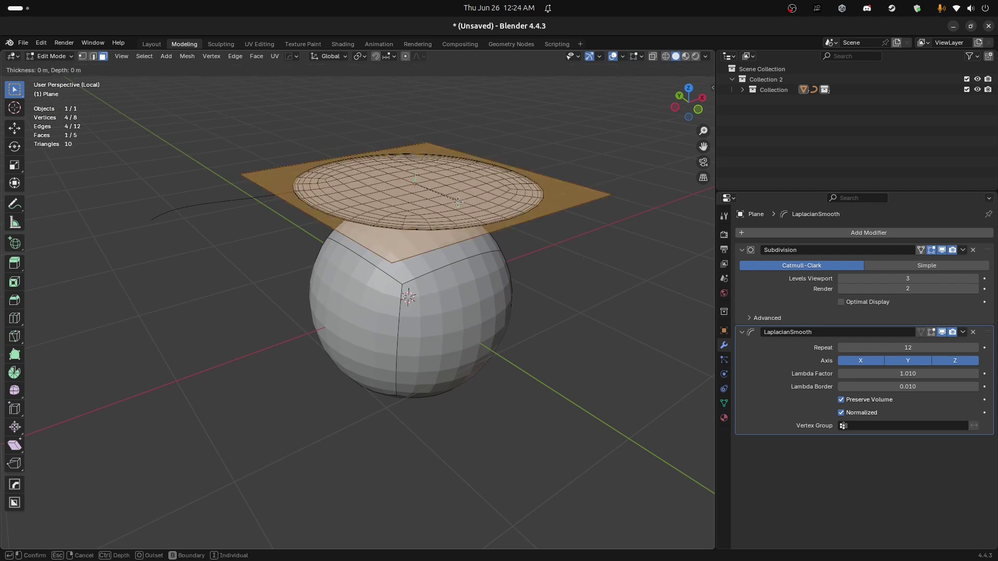
left_click(413, 183)
Scale down the plane's inner face, raise it along Z and return to Object Mode
key("s")
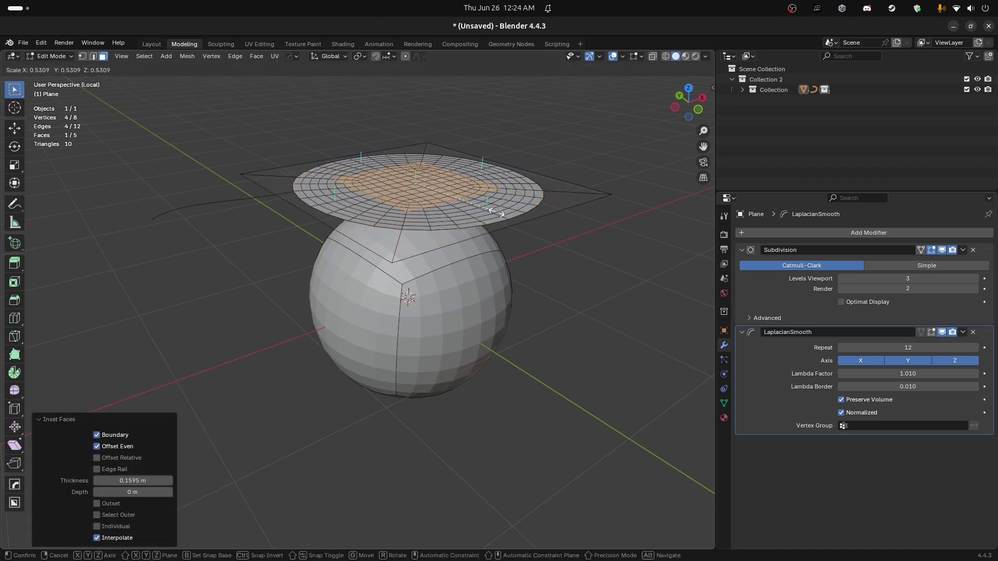
left_click(494, 206)
key("g")
key("z")
left_click(495, 182)
key("Tab")
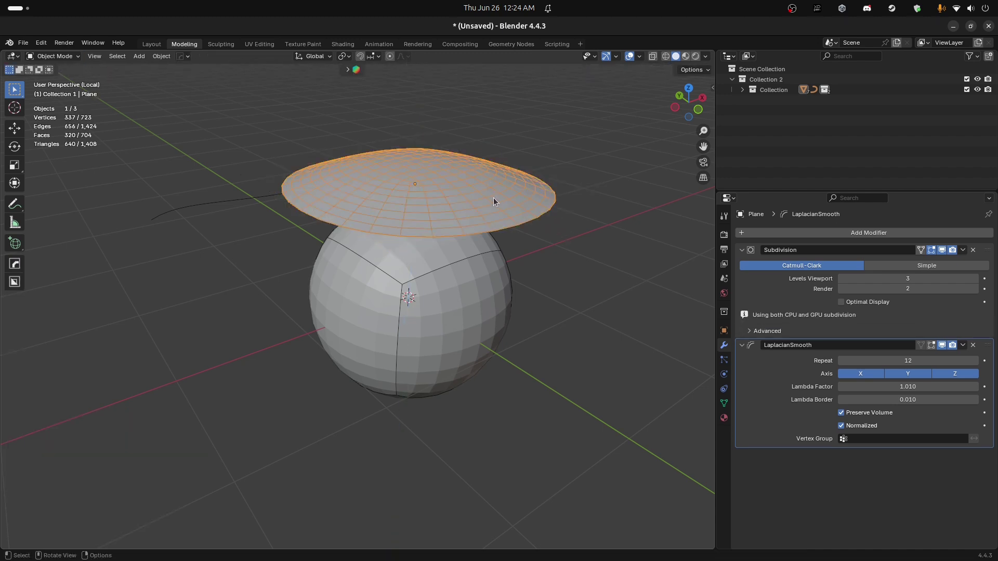
Set the LaplacianSmooth modifier's Lambda Border to -1.090 and Lambda Factor to 7.610, and view the deformed plane from around
mouse_move(910, 387)
left_mouse_down()
mouse_move(934, 408)
mouse_move(867, 398)
left_mouse_up()
middle_click_drag(515, 296, 650, 291)
mouse_move(883, 374)
left_mouse_down()
mouse_move(770, 371)
mouse_move(975, 377)
mouse_move(921, 385)
left_mouse_up()
middle_click_drag(525, 276, 595, 291)
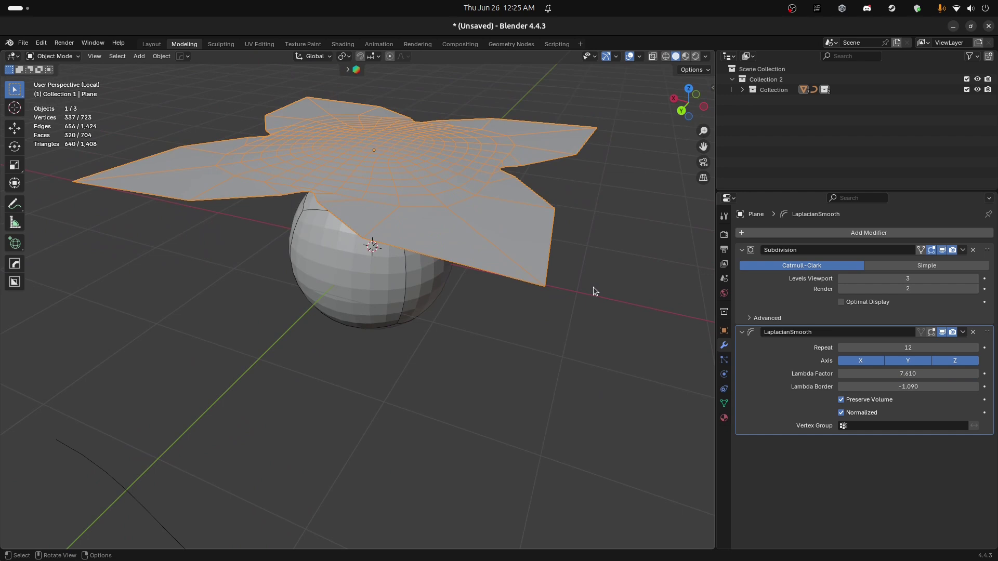
Compare the plane with Subdivision hidden and shown, test a Lambda Factor of about 5.210, and remove the LaplacianSmooth modifier
left_click(942, 251)
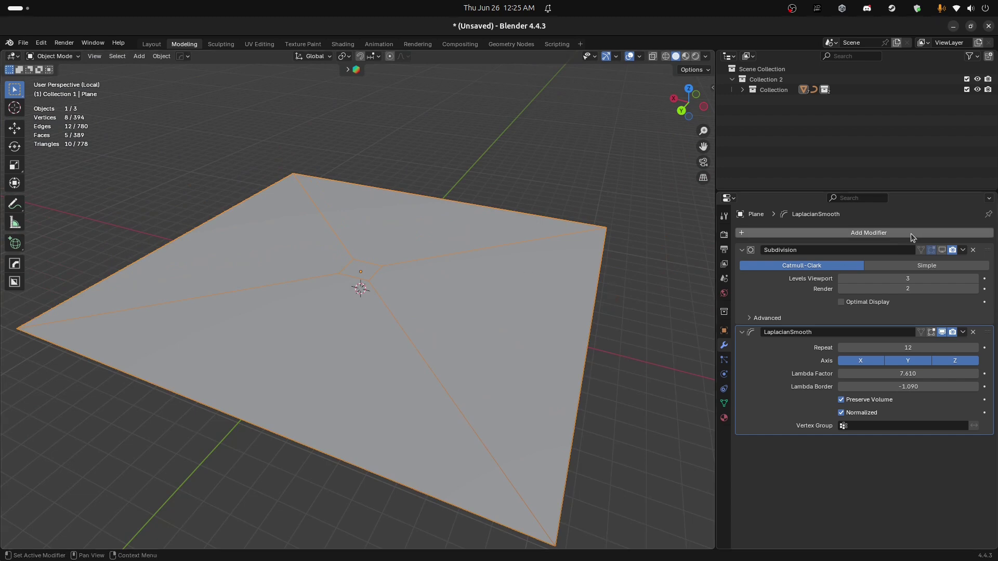
left_click(942, 250)
middle_click_drag(401, 244, 461, 262)
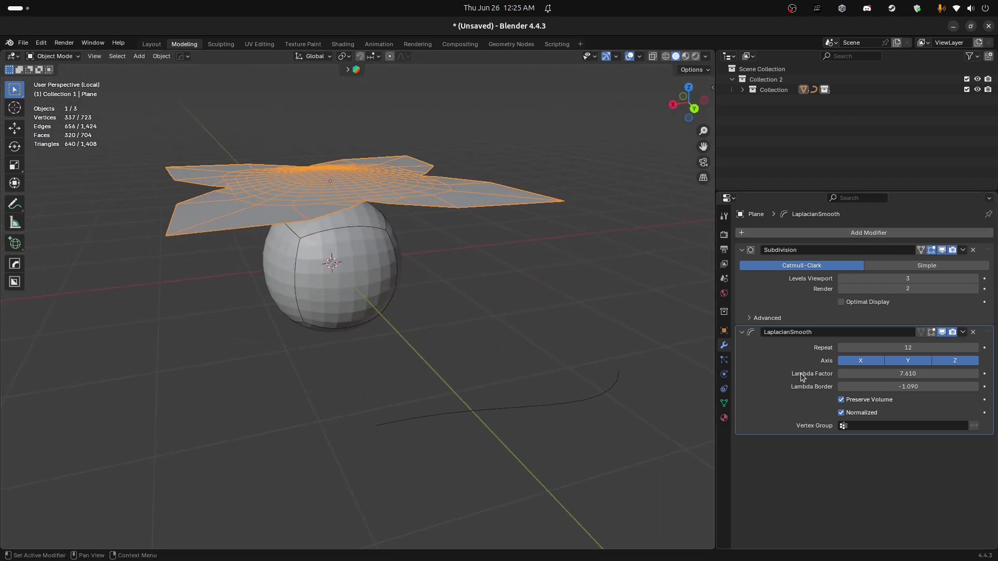
left_click_drag(864, 371, 844, 385)
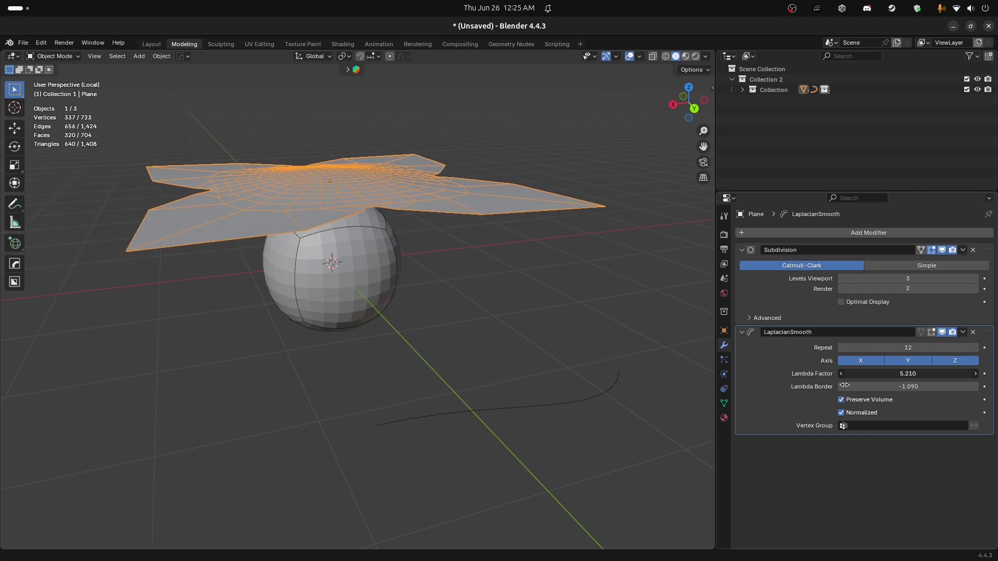
left_click(974, 334)
Add a Surface Deform modifier to the plane and set the sphere beneath it as the Target
left_click(818, 233)
mouse_move(815, 229)
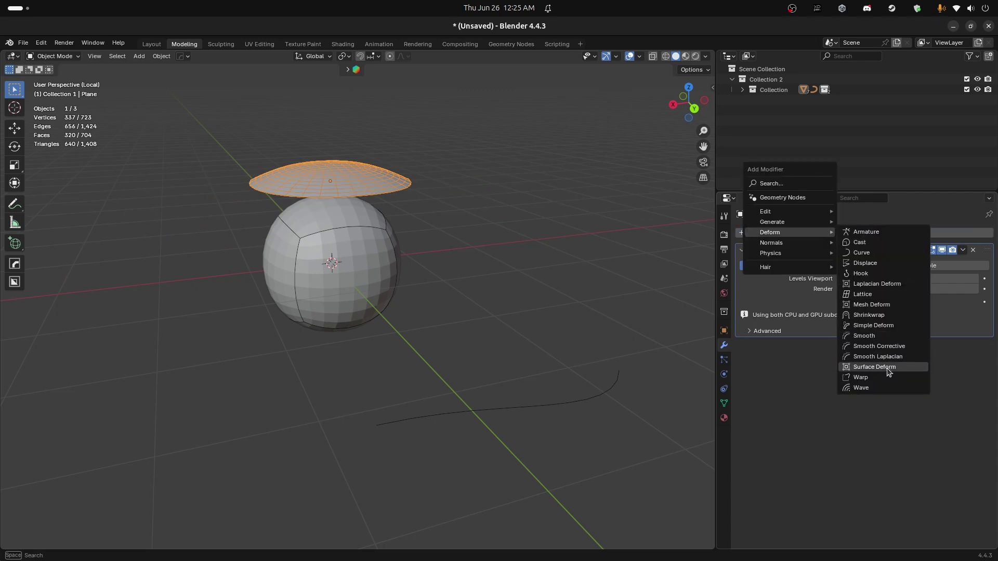
left_click(873, 367)
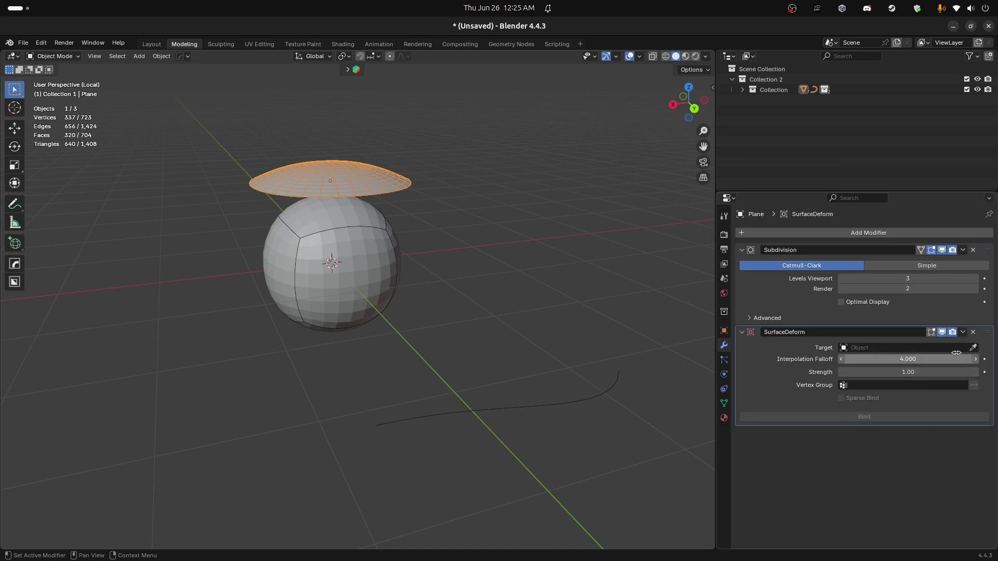
left_click(973, 347)
left_click(336, 239)
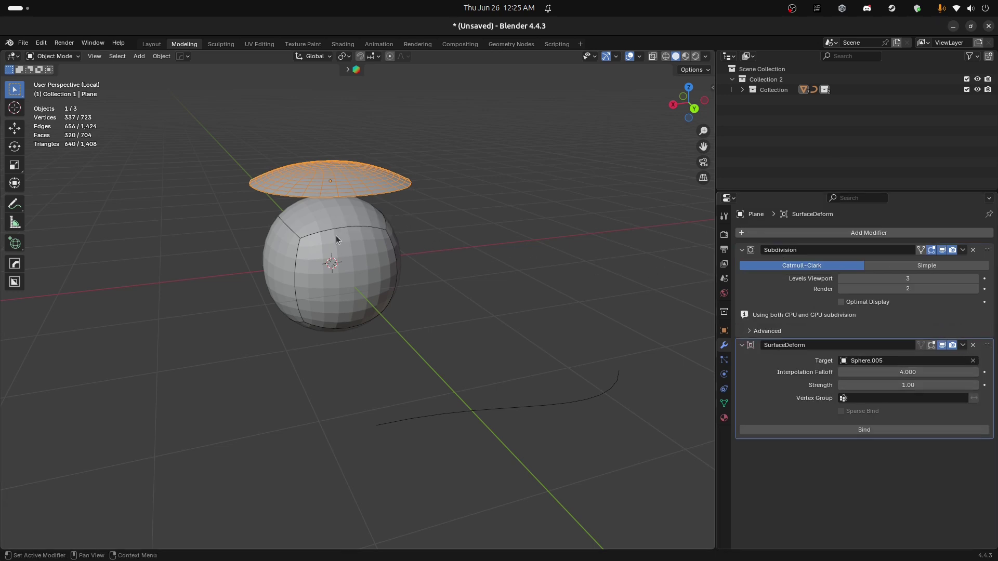
Test the Surface Deform modifier with Strength -1.80 and Interpolation Falloff 16.000 and 2.000, and remove it
left_click_drag(867, 372, 825, 372)
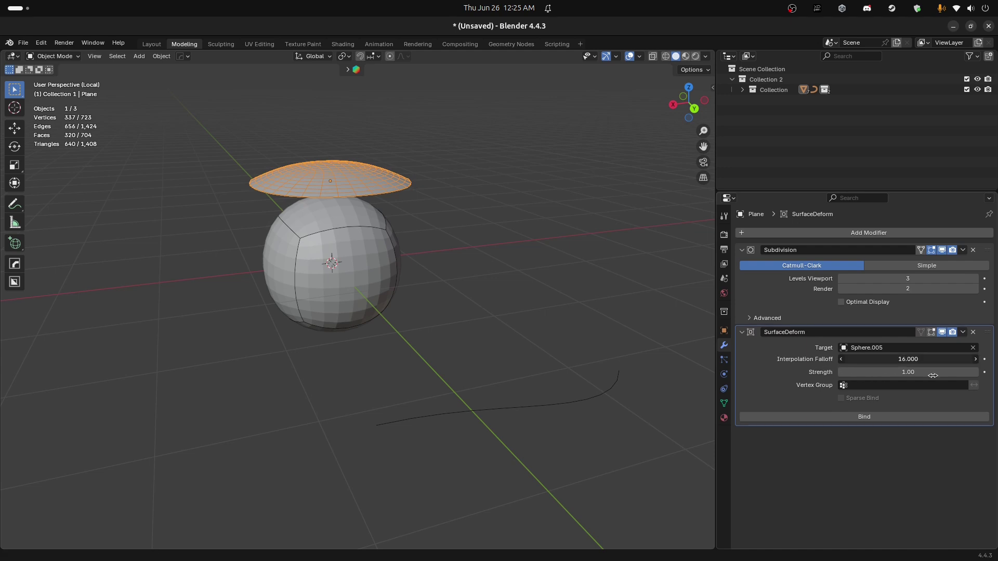
left_click_drag(913, 365, 884, 364)
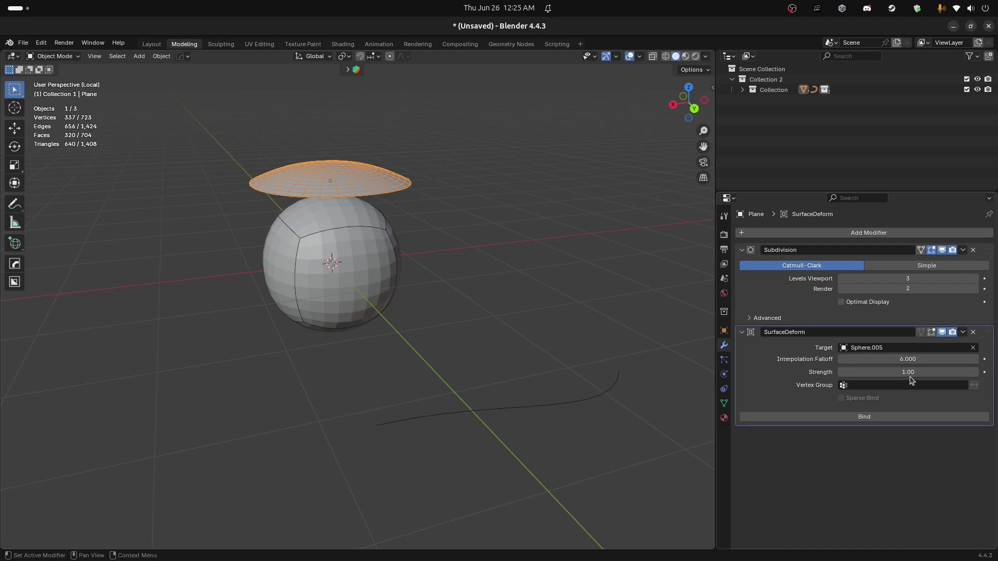
mouse_move(872, 369)
left_mouse_down()
mouse_move(886, 370)
mouse_move(864, 362)
left_mouse_up()
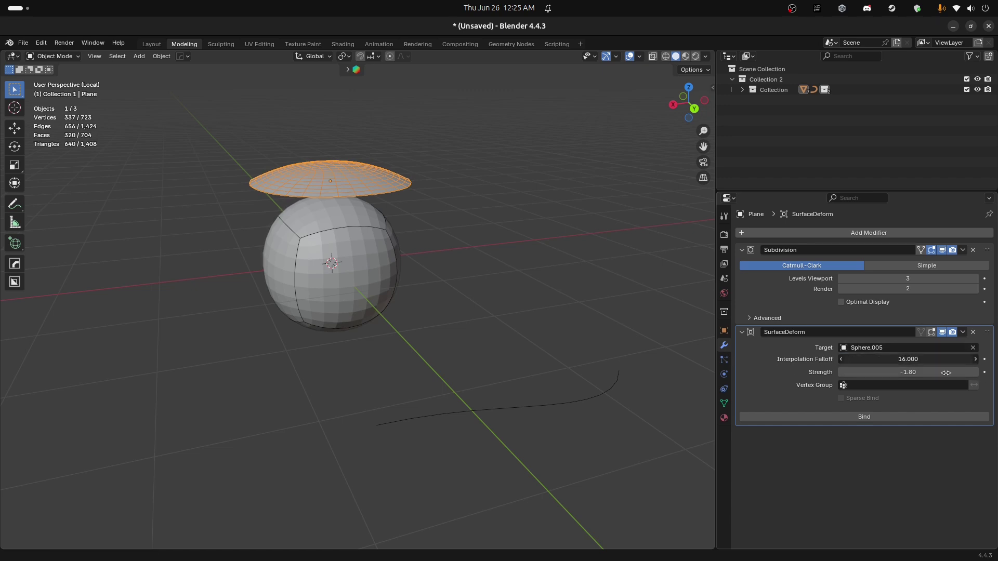
left_click_drag(931, 369, 958, 332)
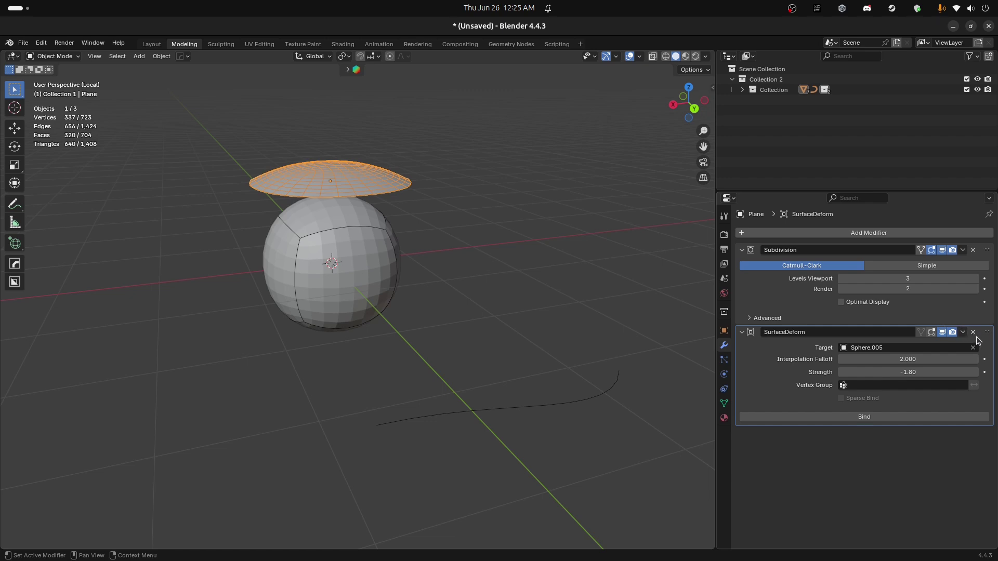
left_click(974, 333)
Add a Warp modifier to the plane and set the sphere beneath it as Object From
left_click(844, 232)
mouse_move(846, 237)
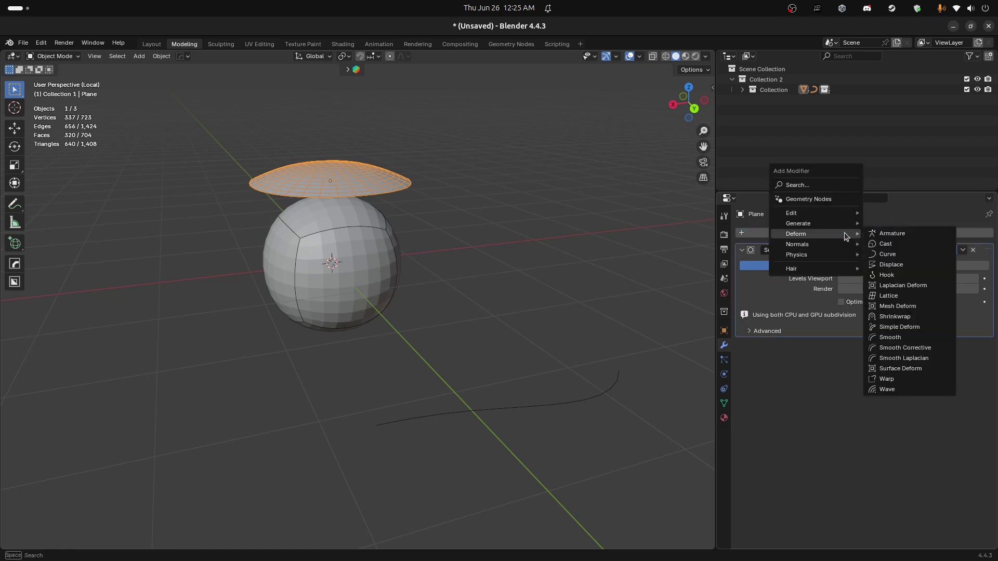
left_click(902, 379)
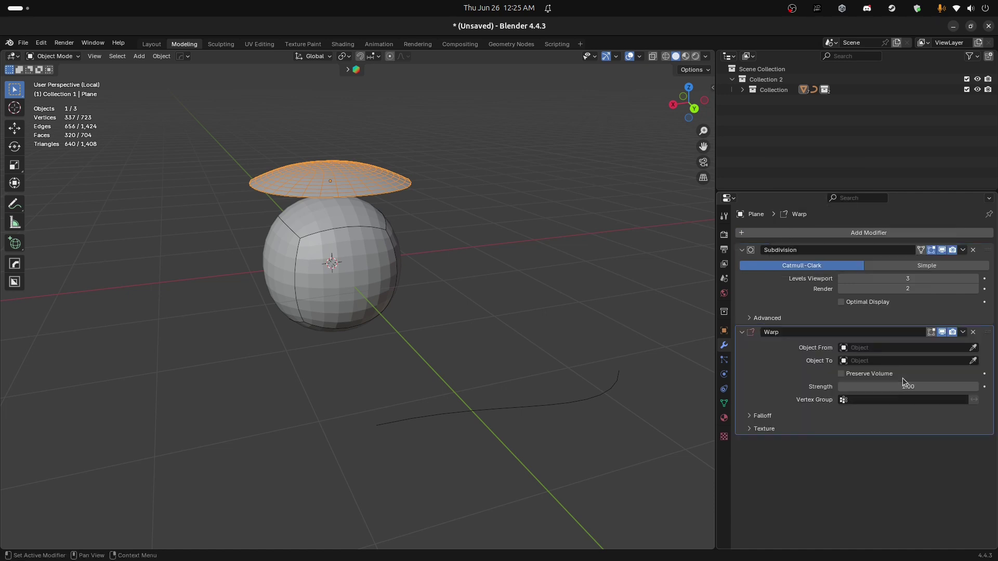
left_click(974, 347)
left_click(366, 214)
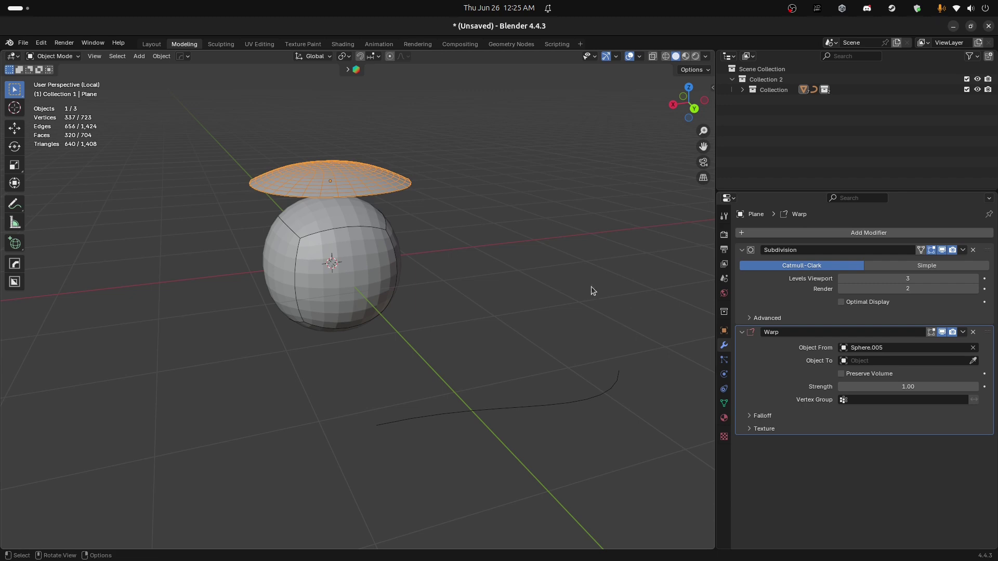
Exit Local View and set the cylinder, Sphere.001, as the Warp modifier's Object To
key("KP_Divide")
middle_click_drag(508, 273, 372, 267)
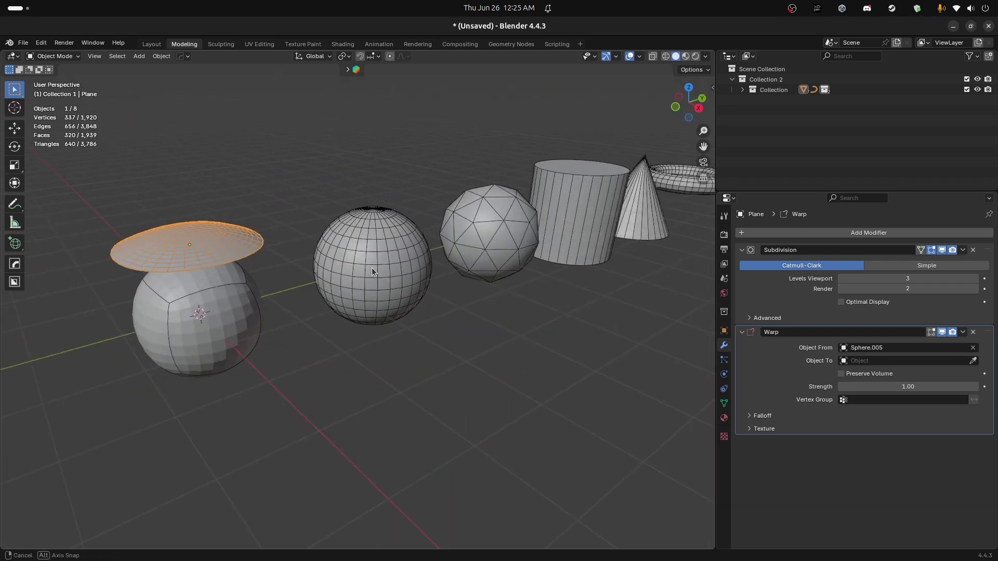
left_click(974, 361)
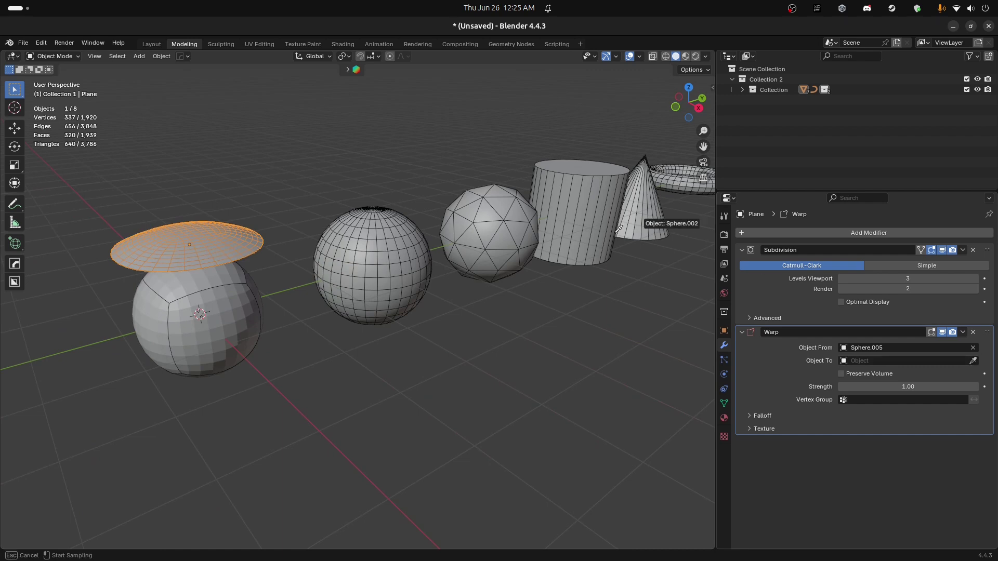
left_click(563, 191)
Set the Warp modifier's Strength to 11.50 and enable Preserve Volume
left_click_drag(862, 400, 715, 398)
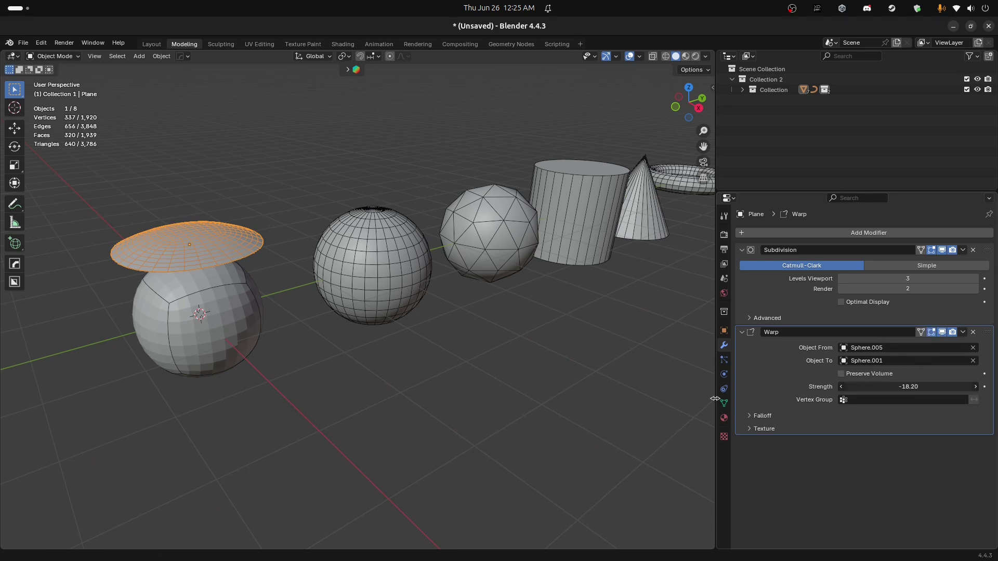
left_click_drag(970, 392, 957, 392)
key("Tab")
key("Tab")
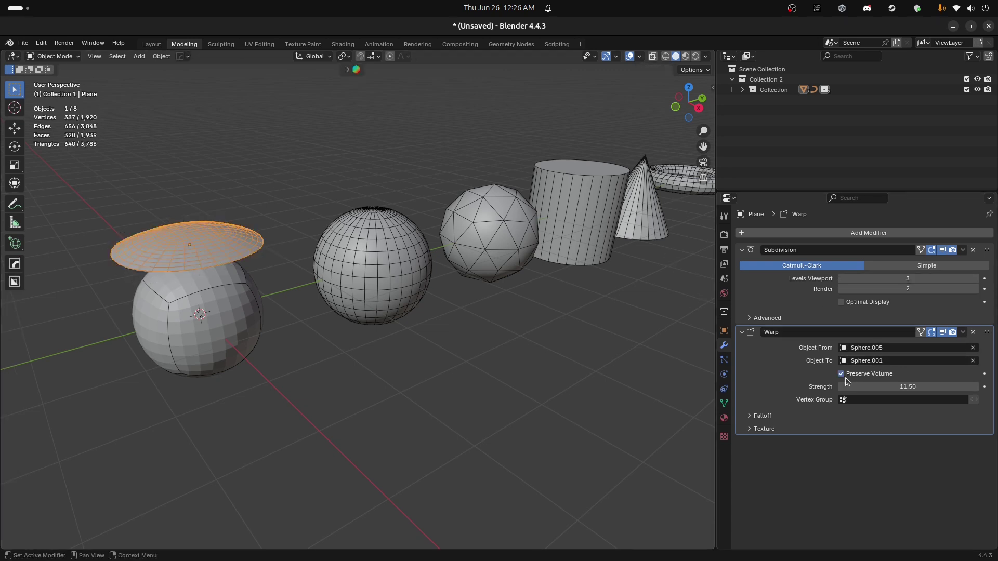
Set the Radius of the Warp modifier's Smooth falloff to 1.88 m
left_click(762, 416)
left_click_drag(959, 450, 961, 449)
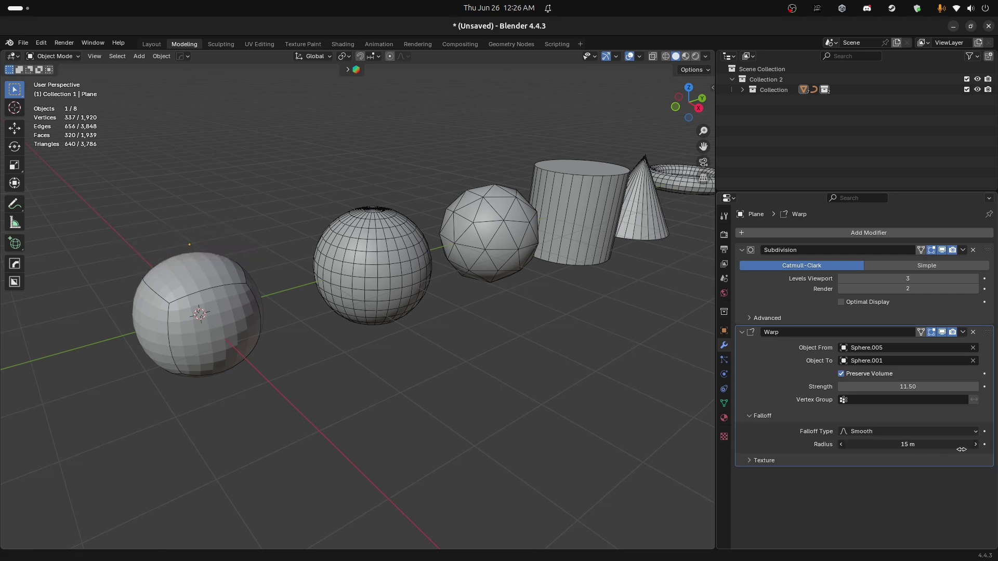
left_click_drag(892, 447, 928, 446)
middle_click_drag(623, 291, 614, 260)
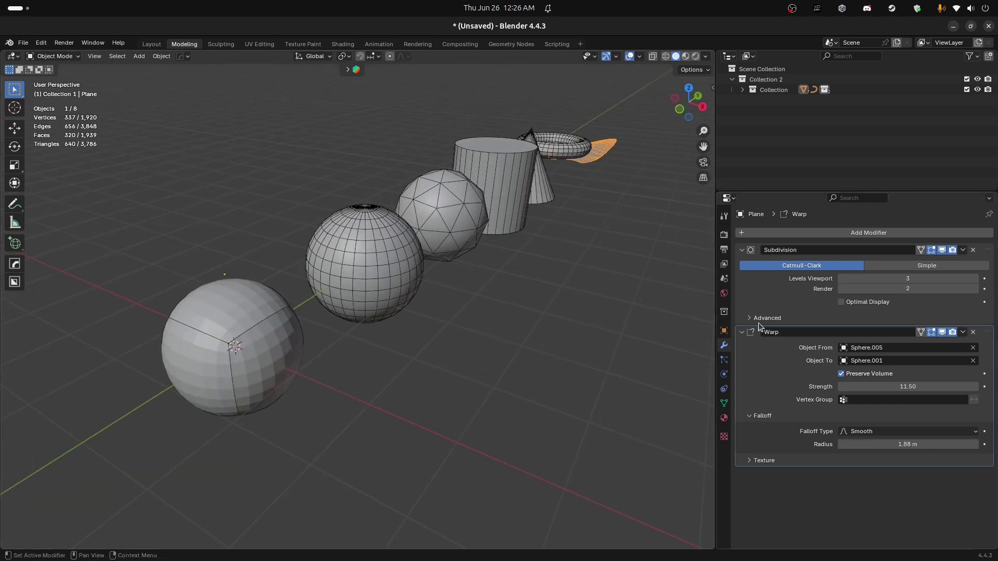
Test further falloff Radius values on the Warp modifier and remove it from the plane
left_click_drag(878, 446, 847, 404)
mouse_move(869, 439)
left_mouse_down()
mouse_move(960, 439)
mouse_move(847, 431)
mouse_move(873, 430)
left_mouse_up()
middle_click_drag(494, 270, 357, 294)
mouse_move(883, 444)
left_mouse_down()
mouse_move(937, 457)
mouse_move(887, 438)
mouse_move(899, 436)
mouse_move(866, 437)
mouse_move(903, 443)
left_mouse_up()
left_click(973, 333)
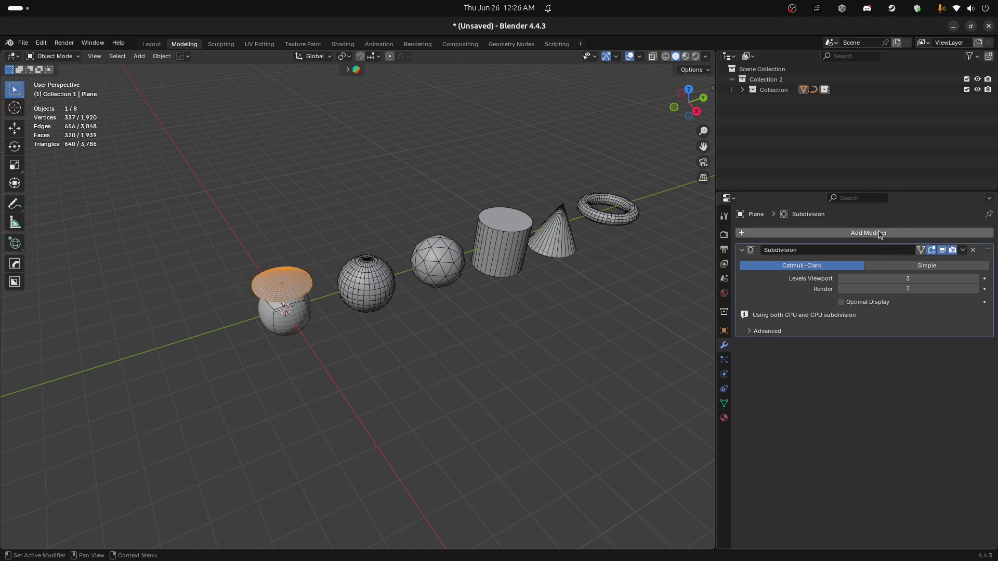
Add a Wave modifier to the plane after its Subdivision modifier
left_click(878, 232)
mouse_move(880, 234)
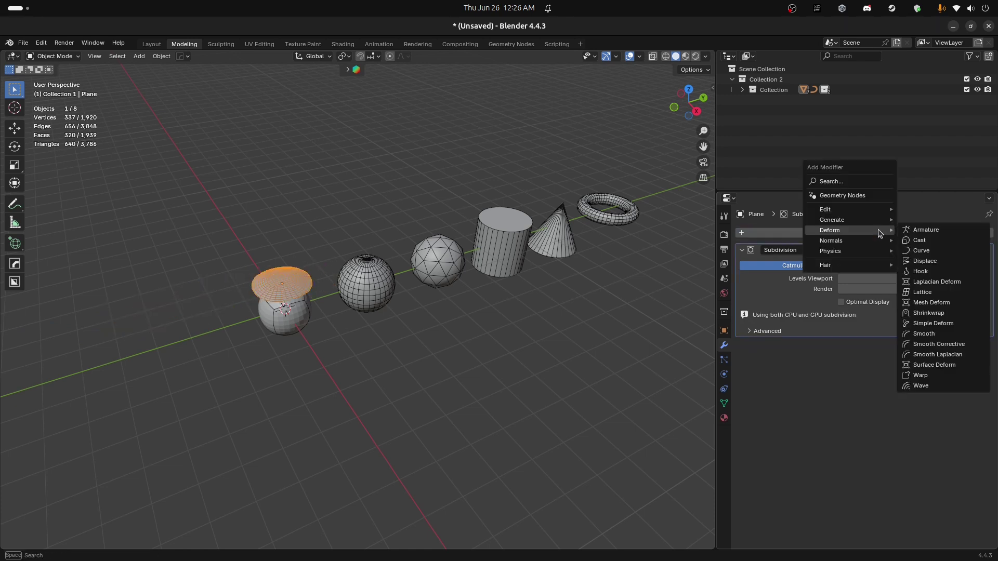
left_click(947, 387)
scroll(489, 333, "up", 3)
middle_click_drag(489, 333, 511, 285)
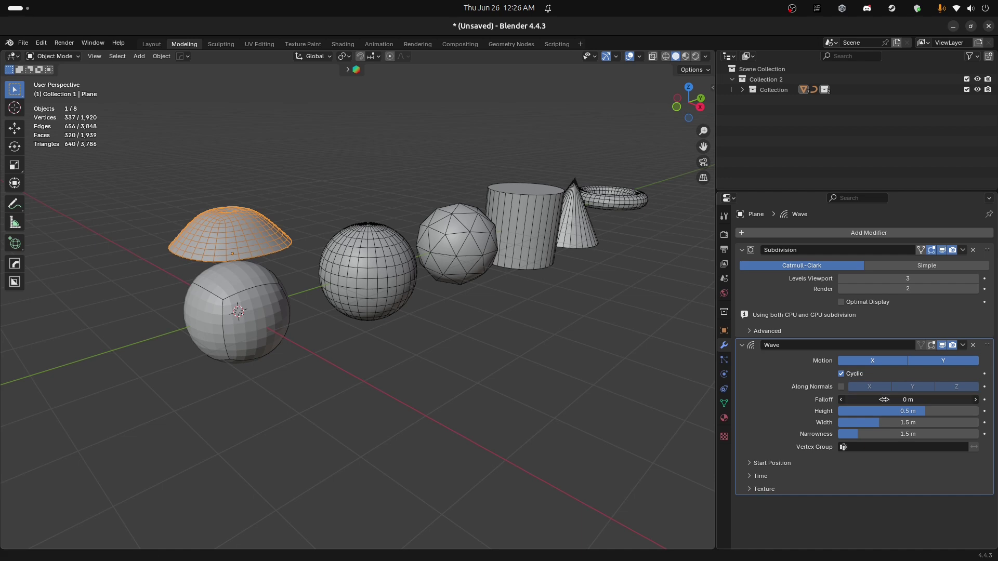
Try other Falloff and wave shape values on the Wave modifier and undo them
left_click_drag(859, 402, 936, 410)
mouse_move(876, 408)
left_mouse_down()
mouse_move(889, 409)
mouse_move(866, 411)
mouse_move(893, 396)
mouse_move(836, 398)
mouse_move(980, 419)
mouse_move(872, 404)
mouse_move(923, 418)
mouse_move(830, 425)
mouse_move(933, 426)
mouse_move(868, 421)
left_mouse_up()
key("ctrl+z")
Set the Wave's Start Position X to -1 m, test Y 77 m, Height 0.41 m and Narrowness 5.3 m, and reset those three to their defaults
left_click(764, 452)
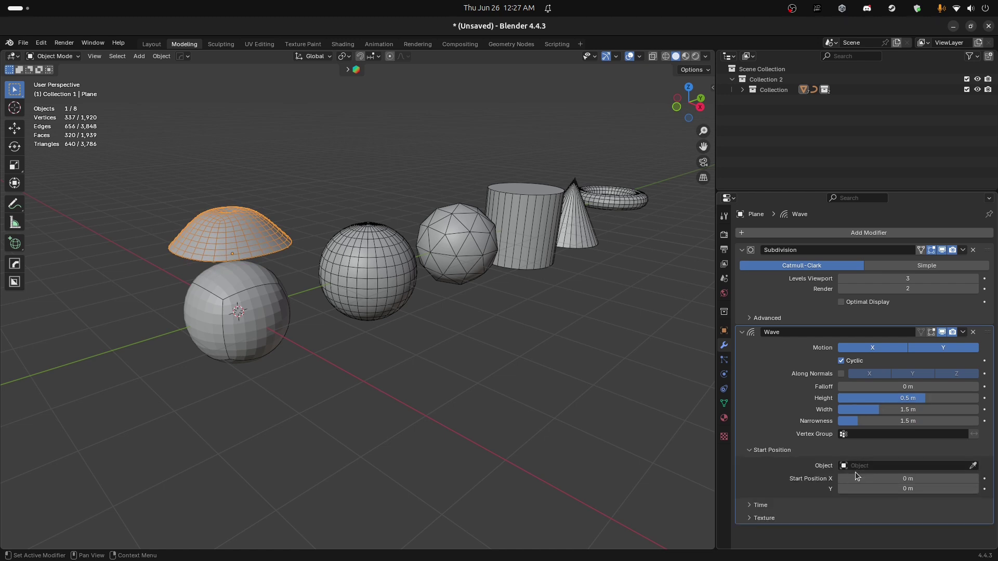
left_click_drag(856, 477, 891, 489)
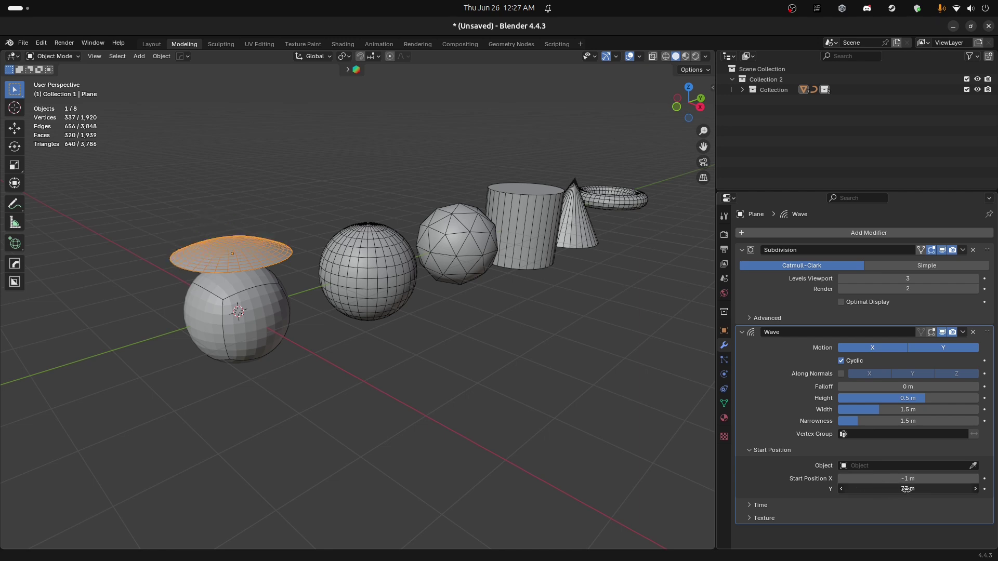
mouse_move(891, 422)
left_mouse_down()
mouse_move(942, 424)
mouse_move(852, 397)
mouse_move(921, 402)
mouse_move(883, 404)
left_mouse_up()
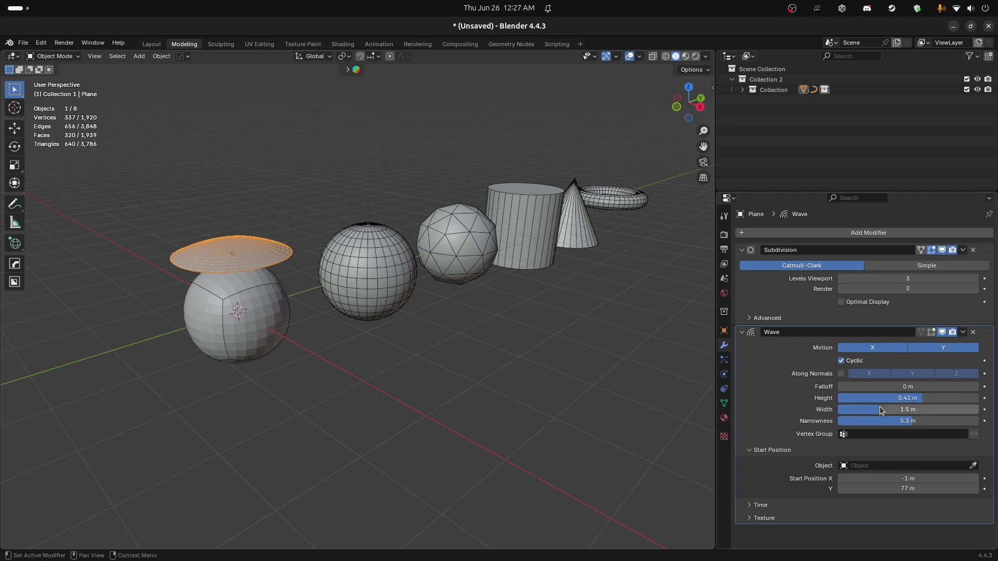
key("BackSpace")
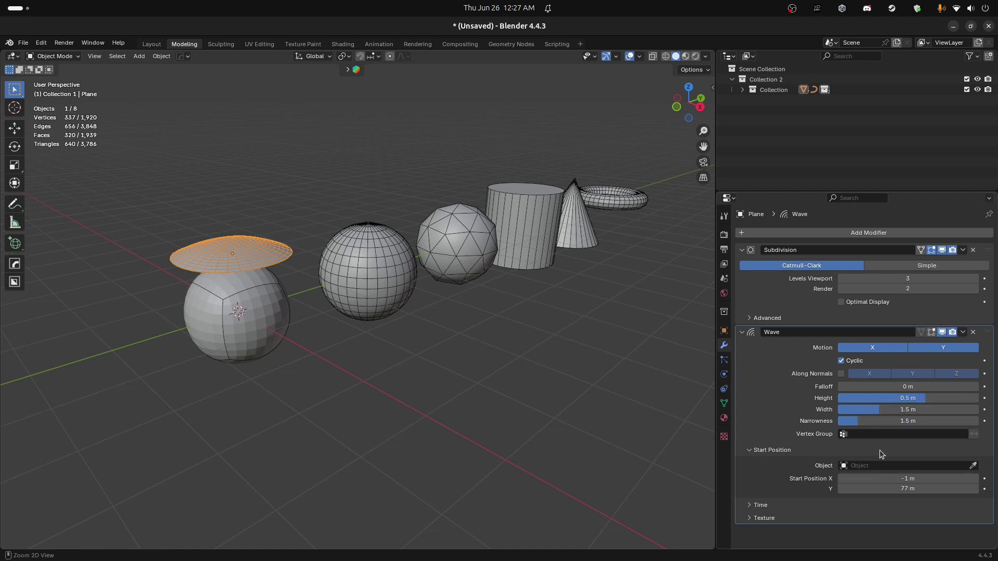
key("BackSpace")
Set the Wave modifier's Height to 1.8 m and apply Shade Auto Smooth to the plane
left_click_drag(878, 396, 959, 410)
right_click(442, 392)
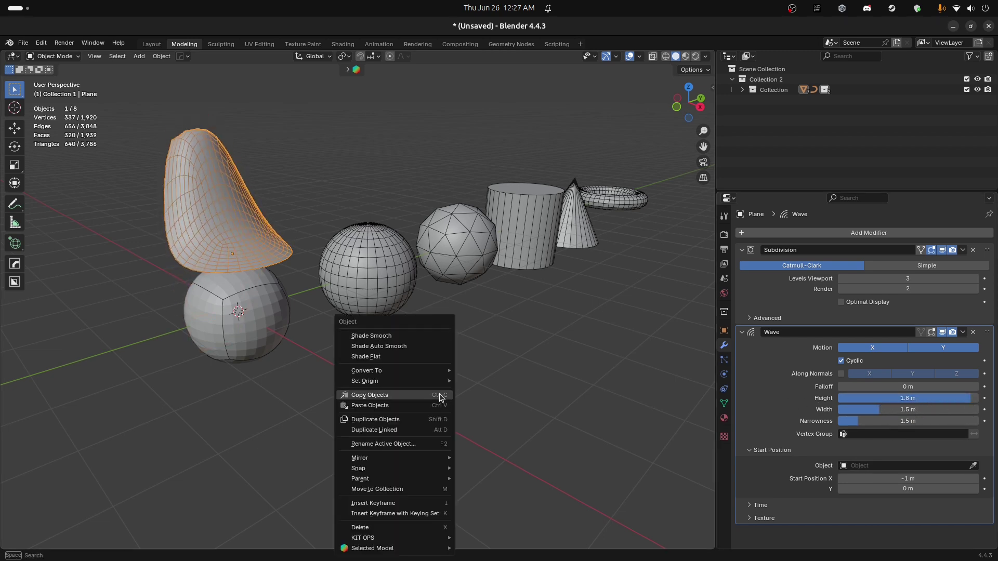
left_click(442, 393)
middle_click_drag(441, 393, 309, 277)
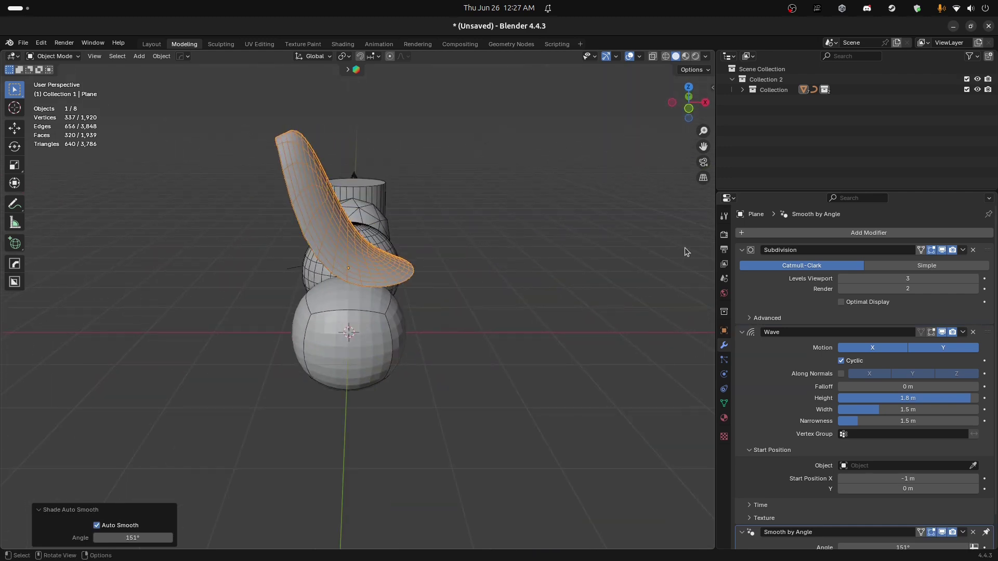
Add a Smooth Laplacian modifier to the plane and set its Lambda Factor to -272.840
left_click(814, 233)
mouse_move(815, 237)
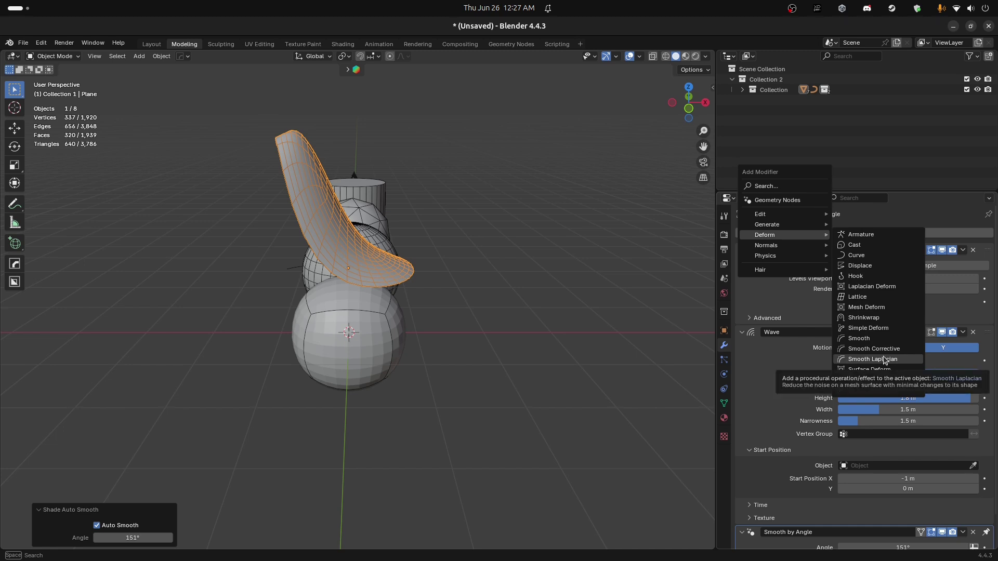
left_click(873, 359)
scroll(795, 483, "down", 5)
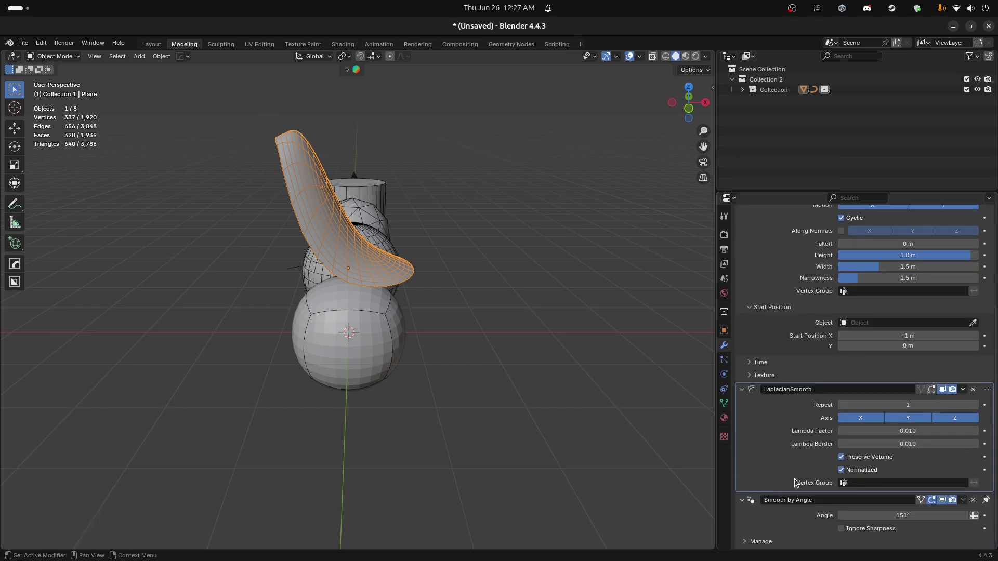
left_click_drag(880, 430, 31, 440)
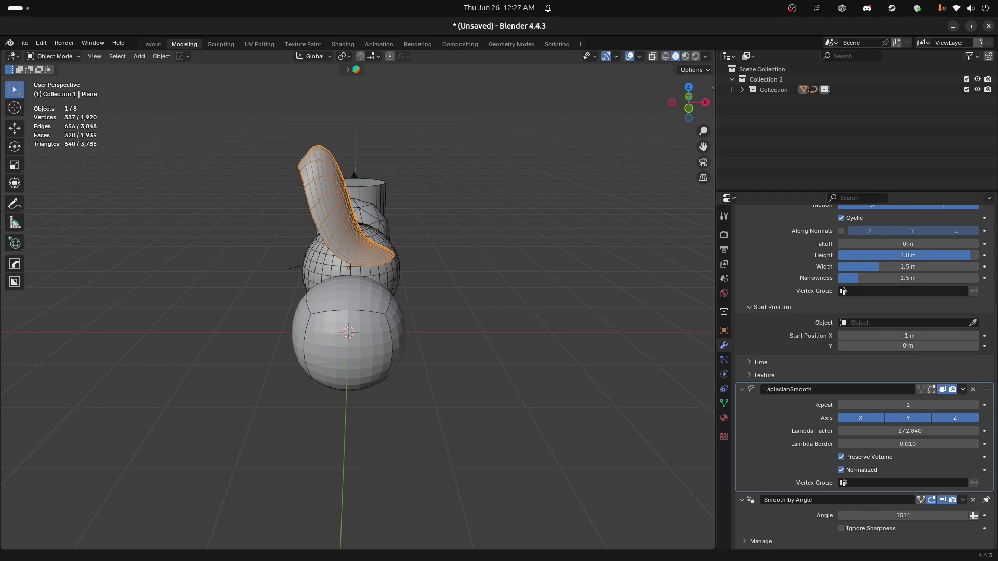
Compare the plane with the LaplacianSmooth modifier hidden and shown in the viewport
mouse_move(530, 248)
middle_mouse_down()
mouse_move(452, 285)
mouse_move(535, 231)
middle_mouse_up()
left_click(942, 389)
left_click(941, 389)
Try to move LaplacianSmooth below Smooth by Angle in the stack, and remove the Smooth by Angle modifier
left_click_drag(987, 389, 975, 552)
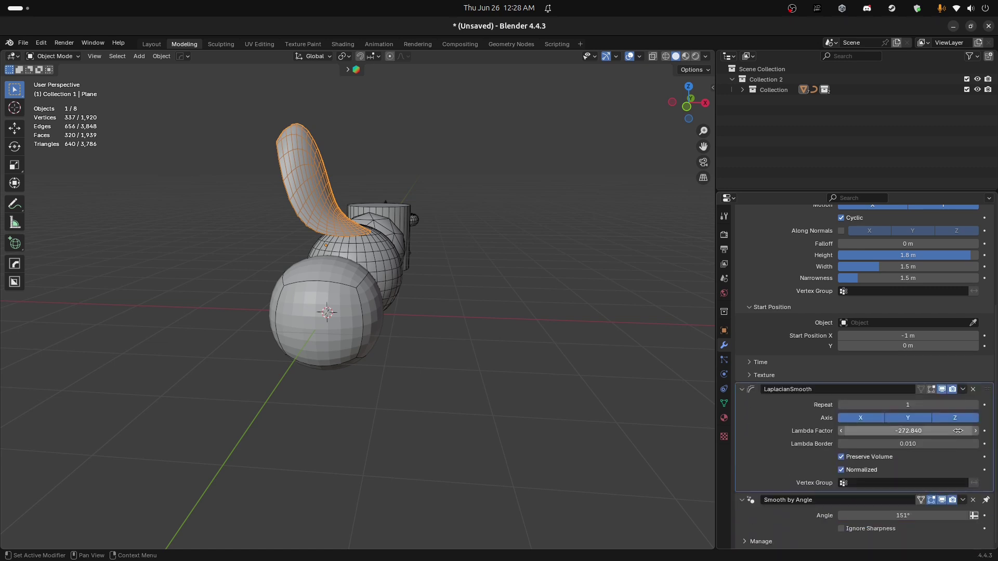
left_click_drag(989, 389, 940, 550)
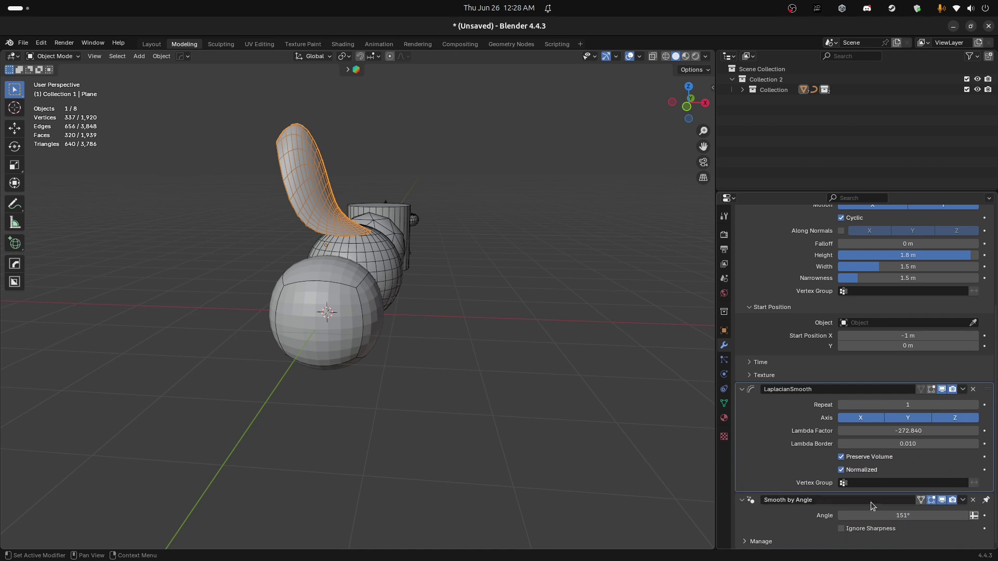
left_click(743, 501)
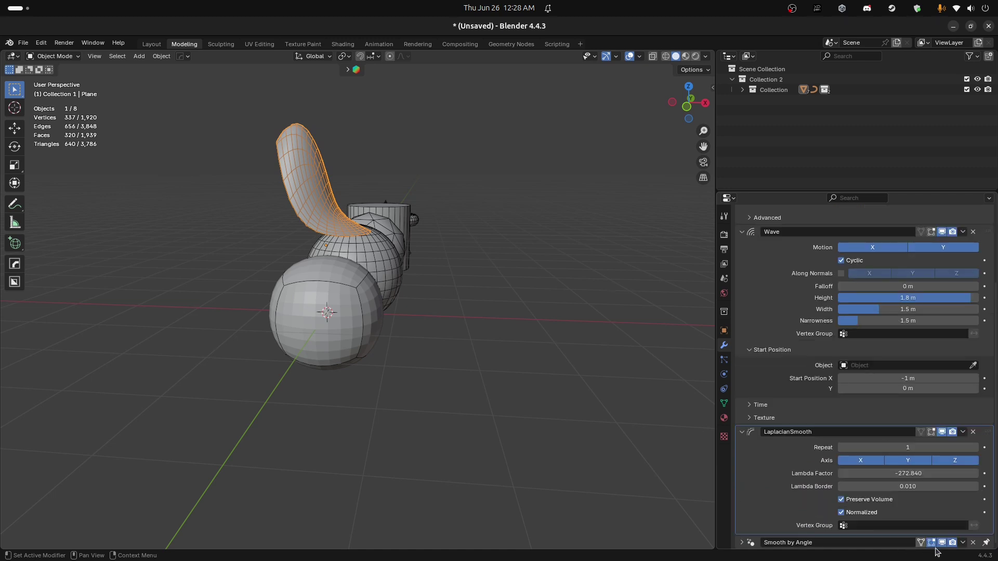
left_click(973, 543)
Collapse the Wave modifier and move it above Subdivision, to the start of the modifier stack
left_click(988, 251)
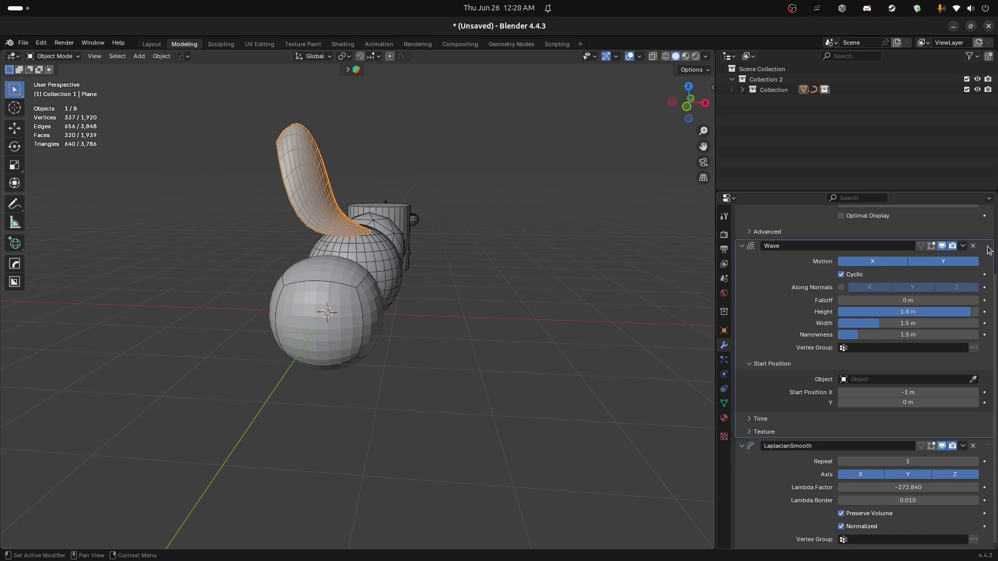
left_click(743, 246)
left_click_drag(986, 332, 987, 250)
Compare the plane with the Wave and Subdivision modifiers each hidden and shown in the viewport
middle_click_drag(408, 214, 380, 283)
left_click(943, 251)
left_click(943, 251)
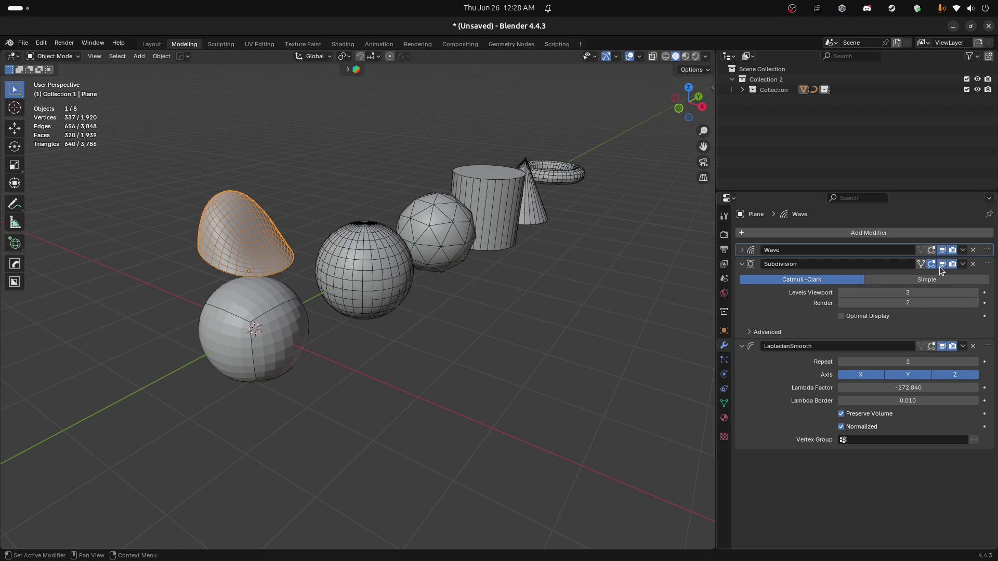
left_click(941, 267)
left_click(942, 267)
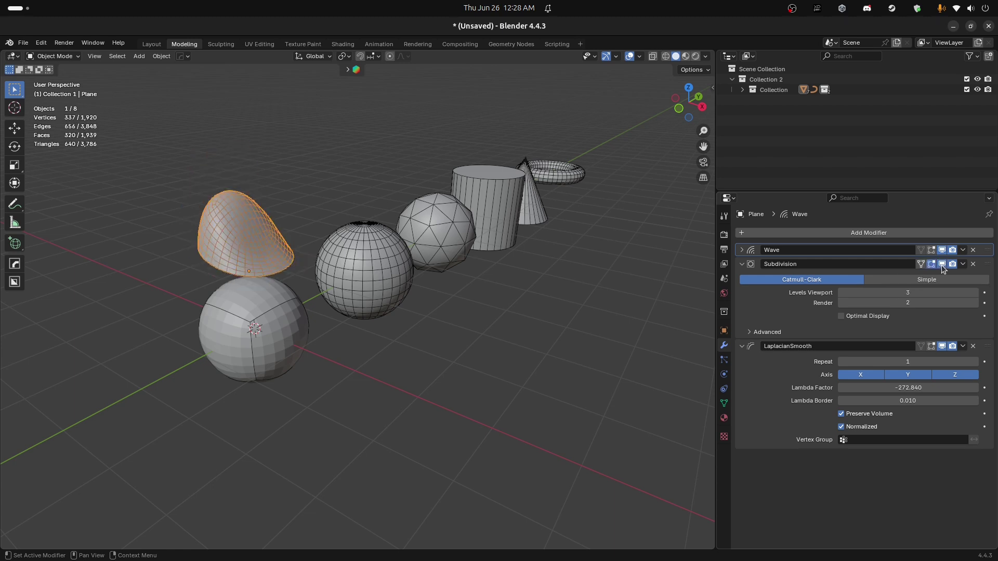
Remove the Wave, Subdivision and LaplacianSmooth modifiers from the plane and add a Weighted Normal modifier
left_click(973, 250)
left_click(973, 250)
left_click(973, 250)
left_click(887, 232)
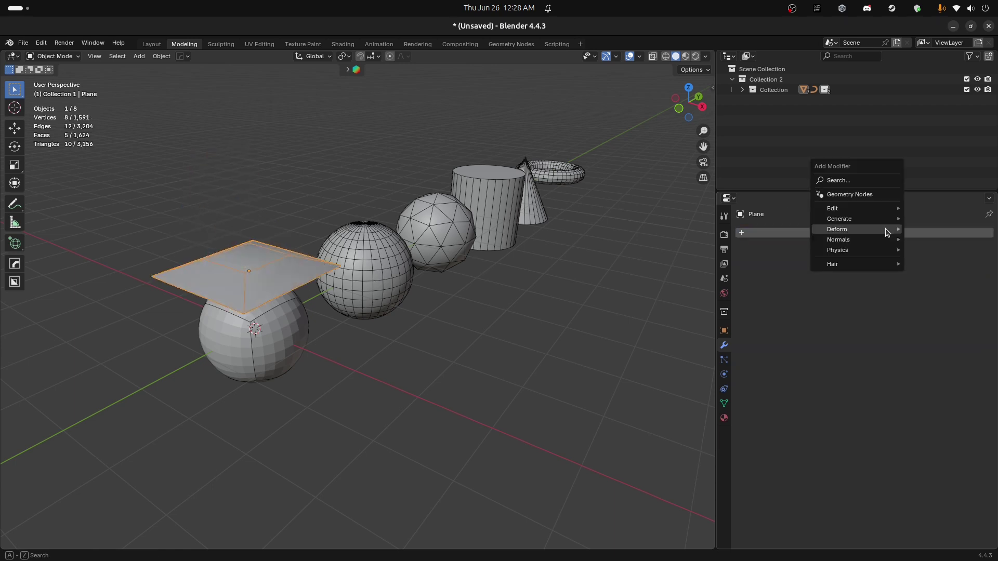
mouse_move(883, 232)
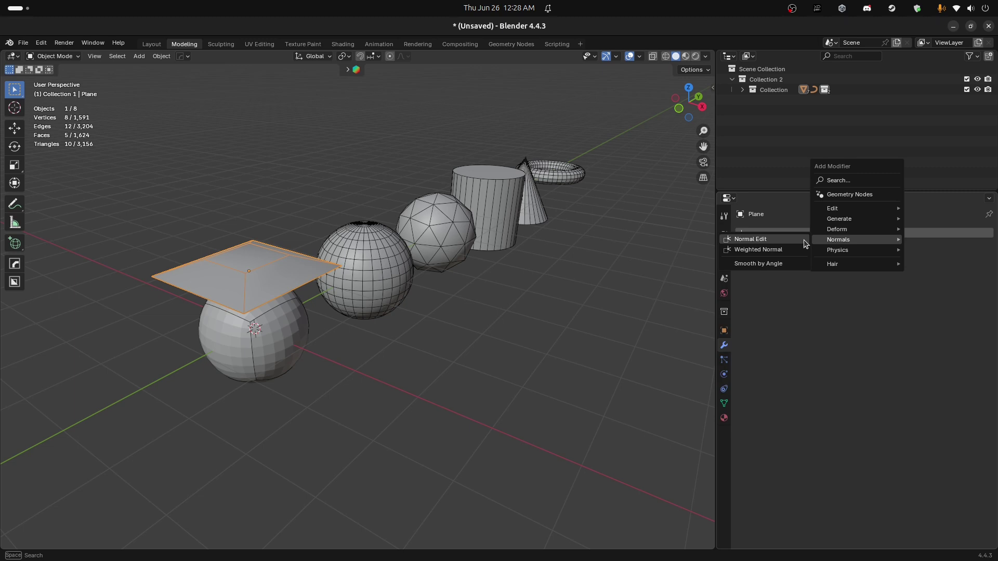
left_click(782, 250)
Replace the Shrinkwrap modifier on the sphere under the plane with a Weighted Normal modifier
middle_click_drag(358, 267, 229, 314)
left_click(385, 248)
left_click(136, 336)
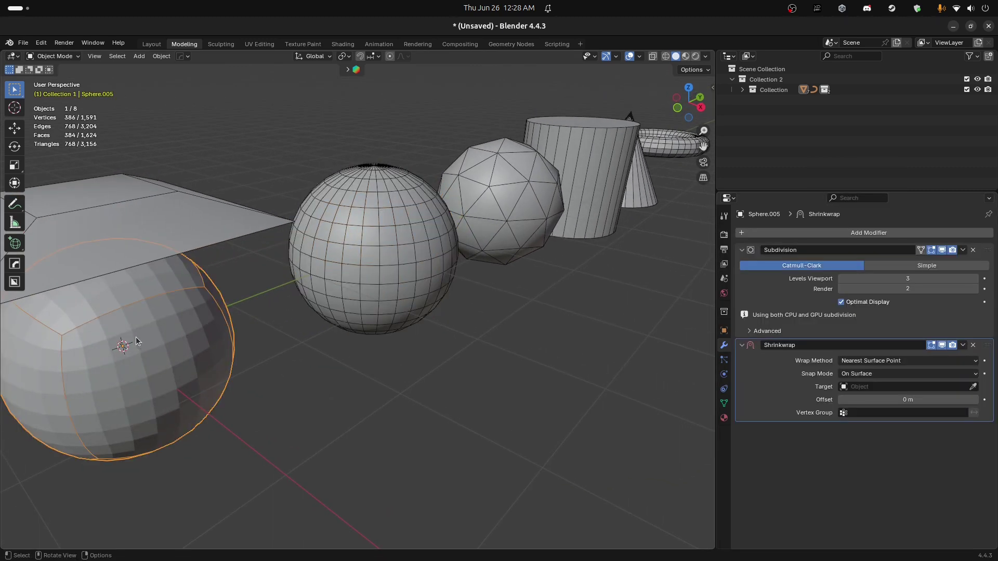
middle_click_drag(136, 336, 277, 269, "shift")
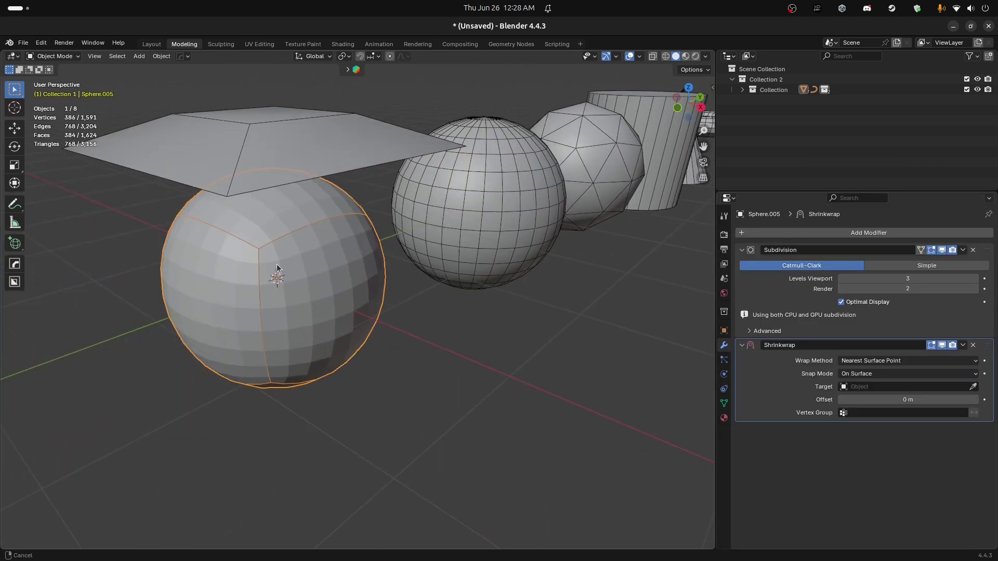
left_click(972, 345)
left_click(828, 233)
mouse_move(828, 235)
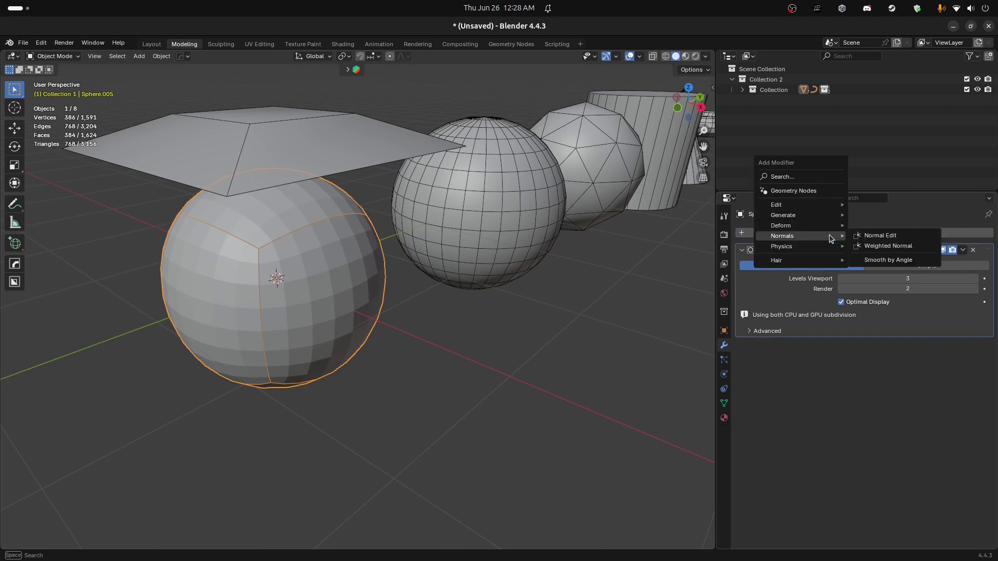
left_click(915, 247)
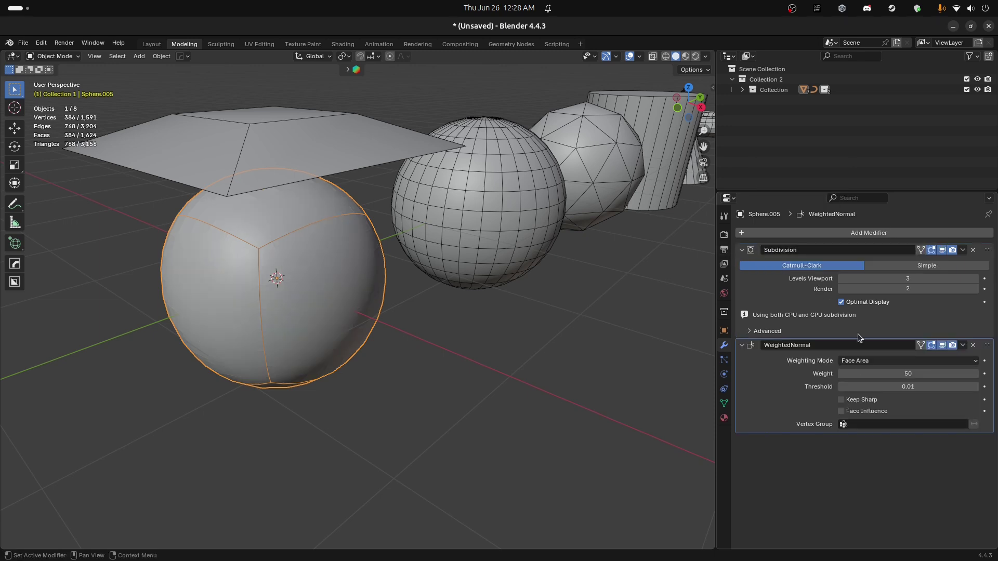
Try Keep Sharp and Weight changes on the sphere's WeightedNormal modifier, leaving Keep Sharp off and Face Influence enabled
left_click(841, 399)
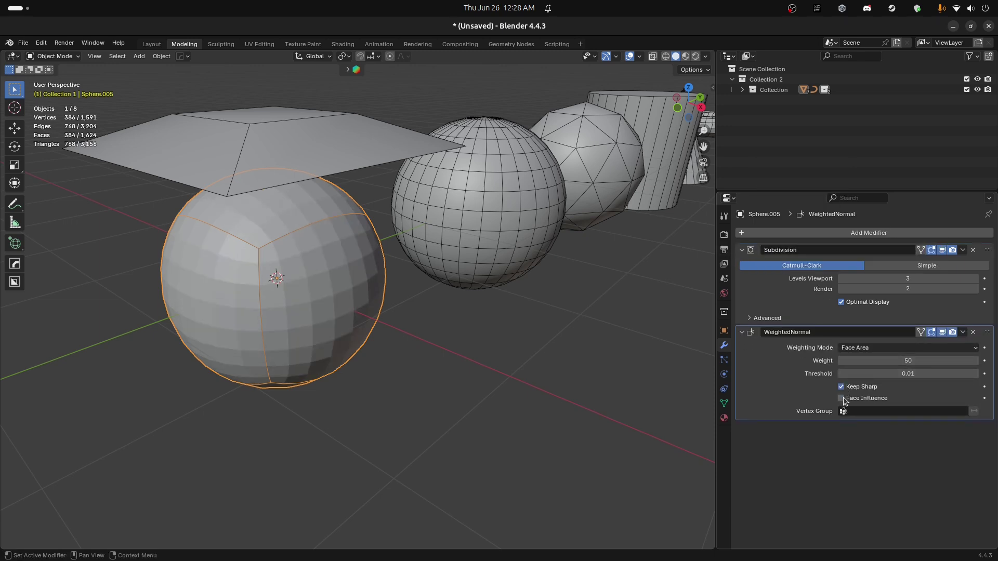
left_click(841, 386)
left_click_drag(878, 360, 745, 360)
key("Escape")
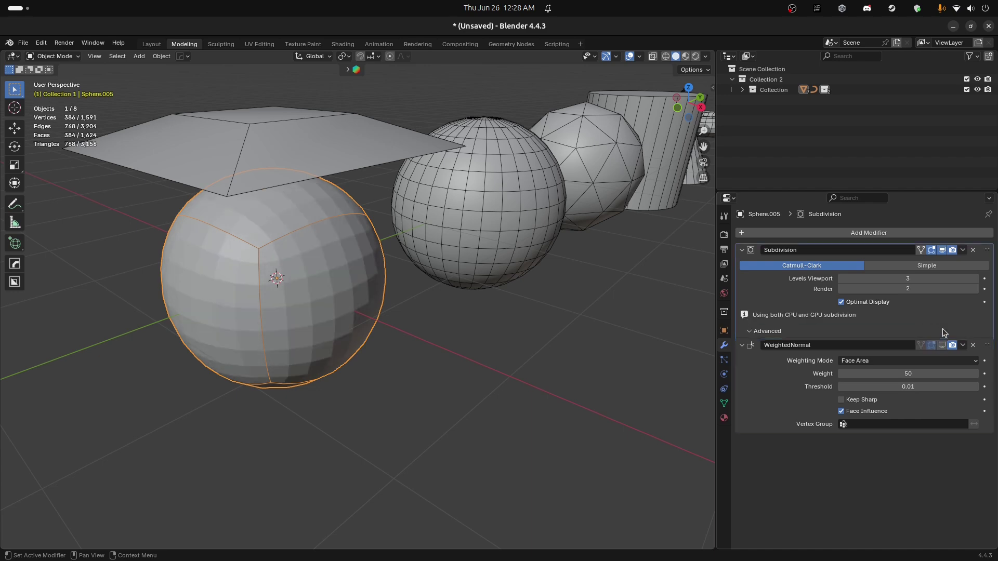
left_click(943, 329)
Select the torus beyond the cone and add a Weighted Normal modifier to it
middle_click_drag(613, 227, 428, 230)
scroll(438, 259, "down", 8)
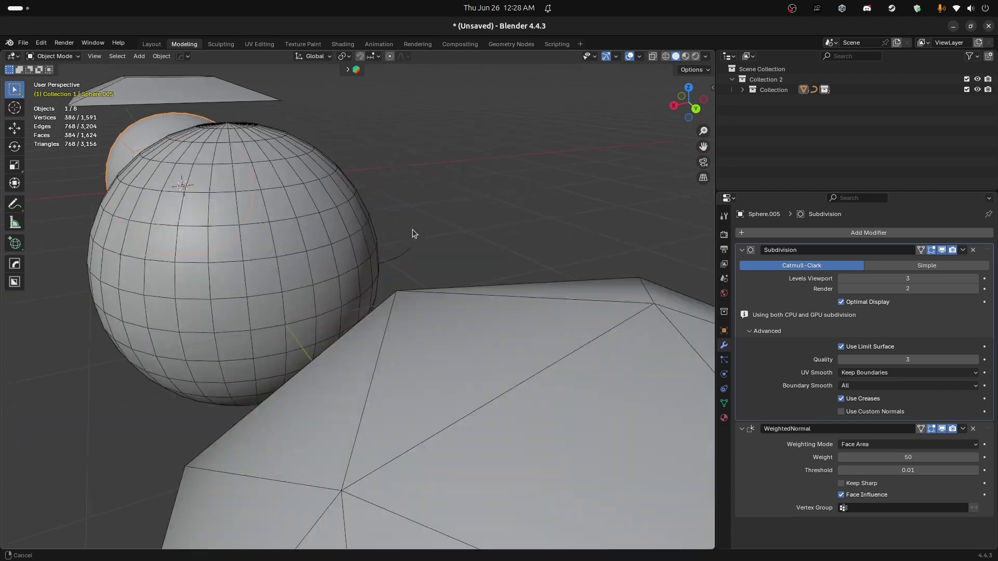
scroll(364, 338, "up", 5)
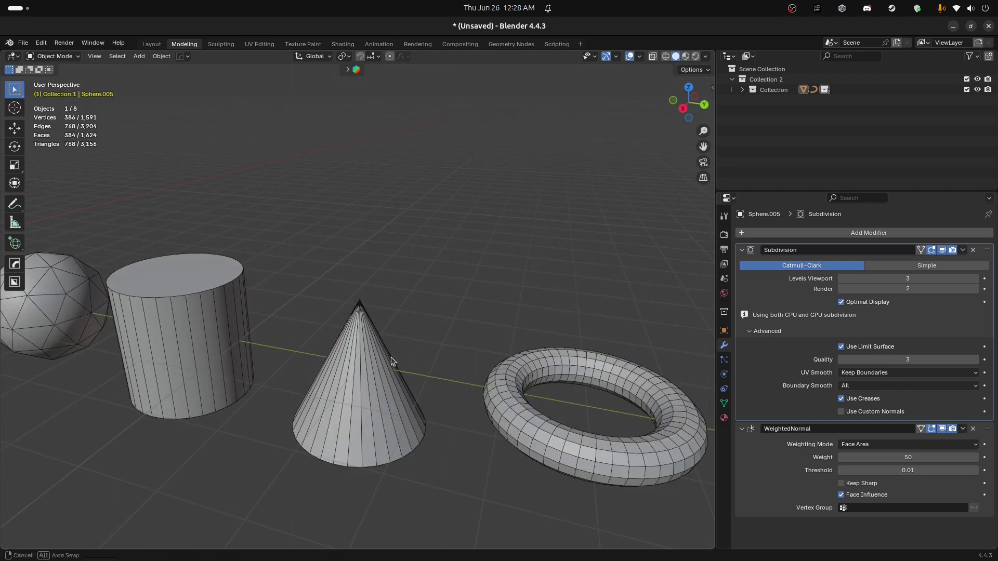
left_click(593, 362)
middle_click_drag(593, 362, 479, 343, "shift")
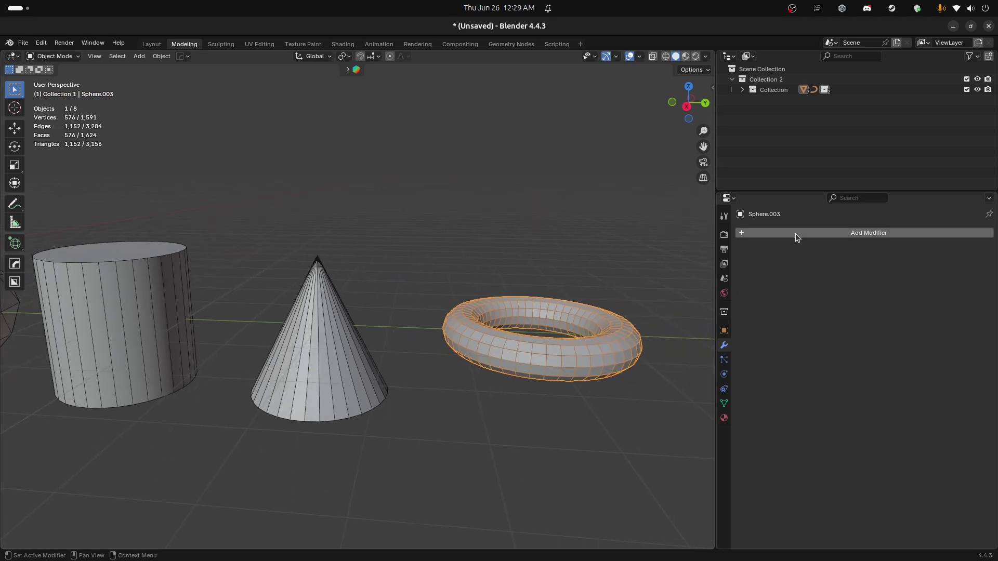
left_click(793, 233)
mouse_move(798, 237)
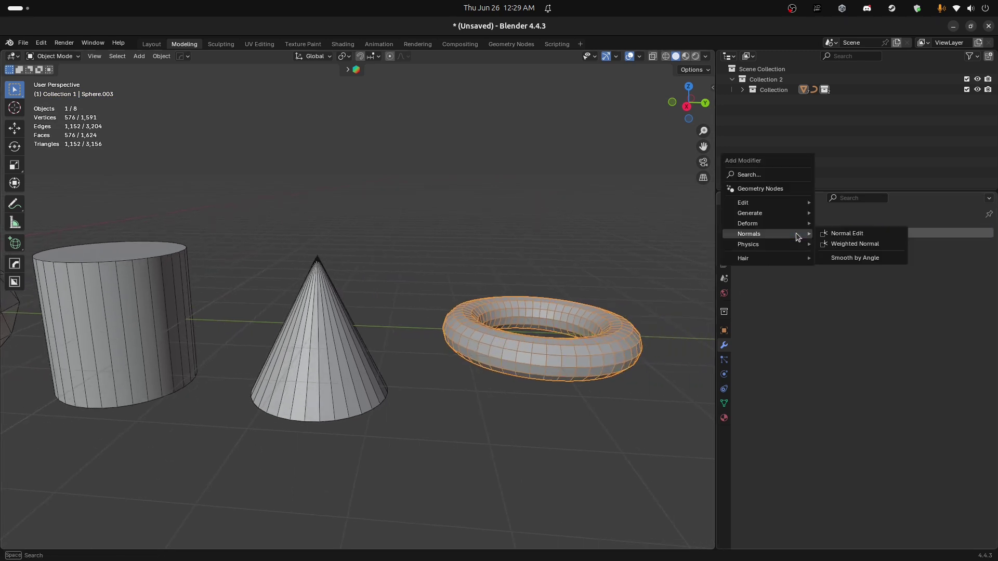
left_click(841, 243)
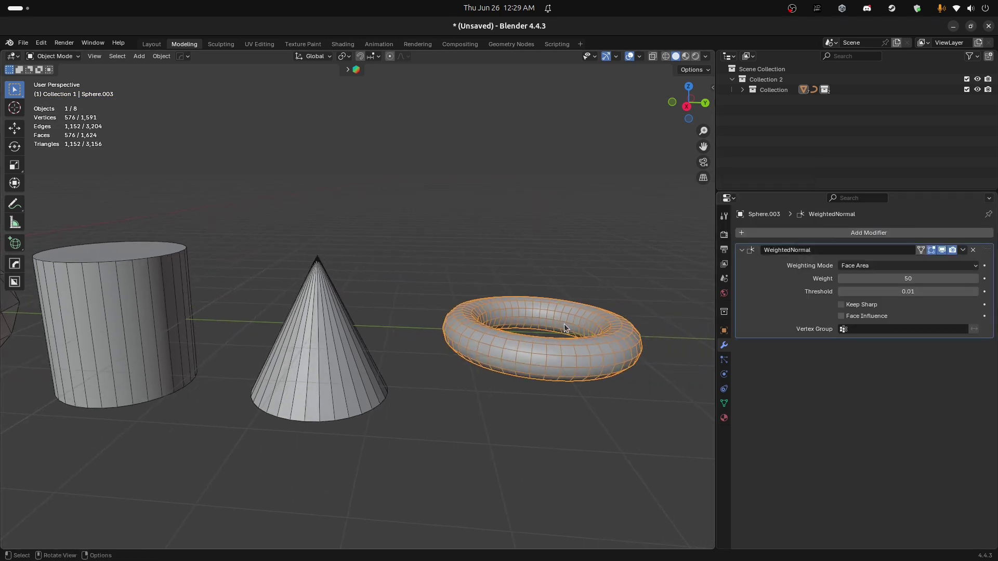
Replace the torus's Weighted Normal modifier with a Normal Edit modifier and inspect the shading
left_click(973, 250)
left_click(903, 232)
mouse_move(900, 237)
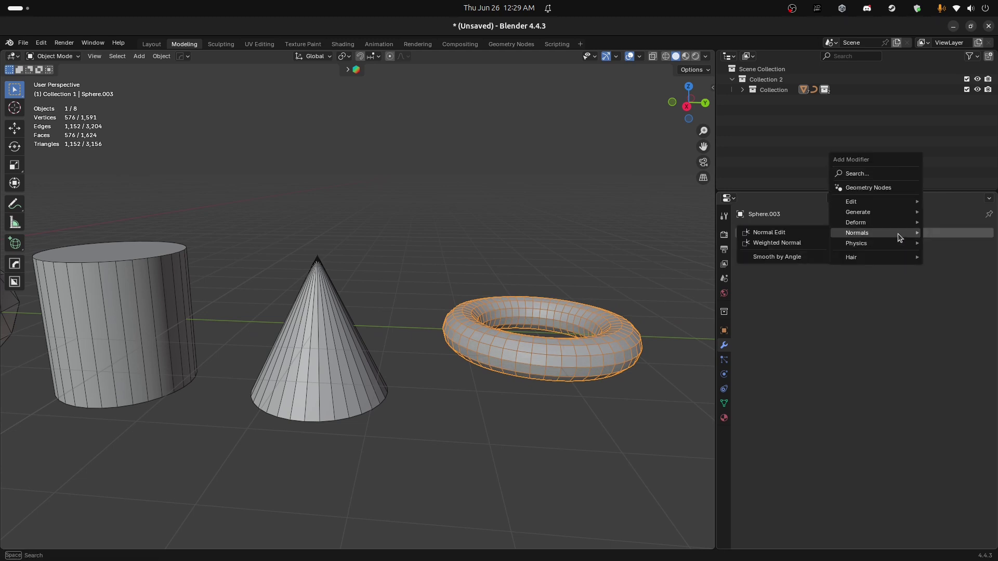
left_click(782, 232)
middle_click_drag(579, 326, 530, 330, "shift")
scroll(504, 304, "up", 4)
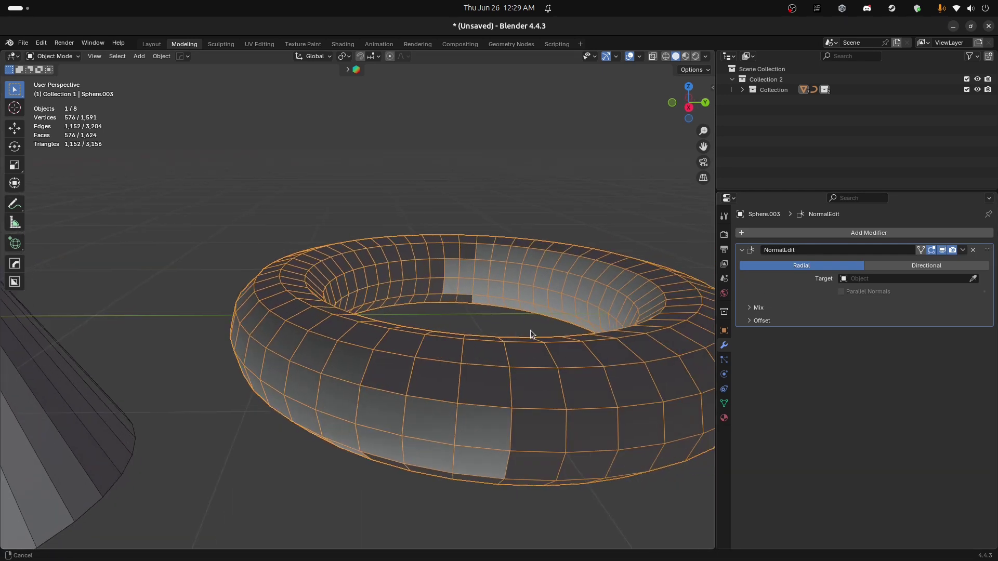
scroll(530, 330, "down", 5)
Set the cone as the target object of the torus's Normal Edit modifier
left_click(973, 278)
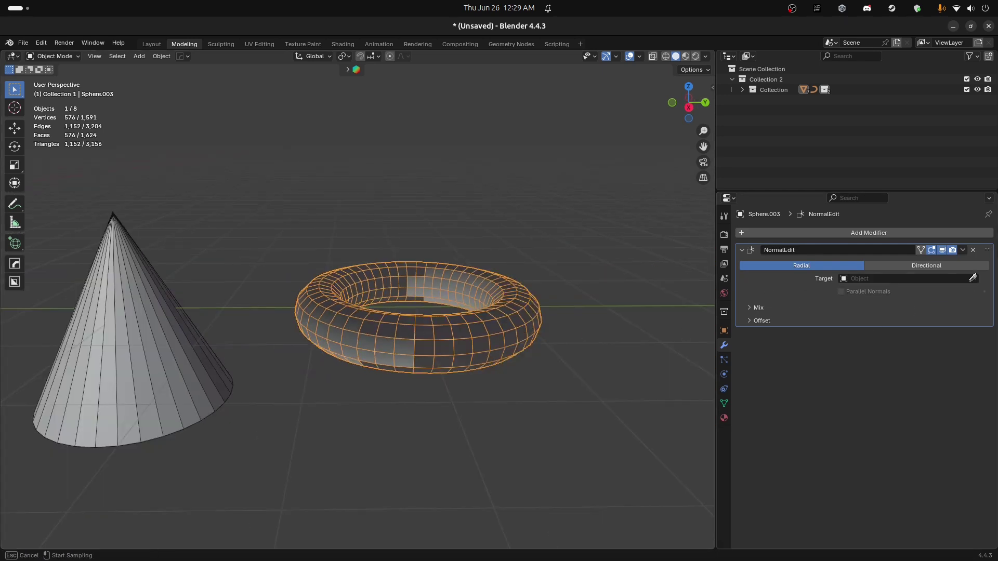
left_click(135, 344)
middle_click_drag(295, 384, 358, 364)
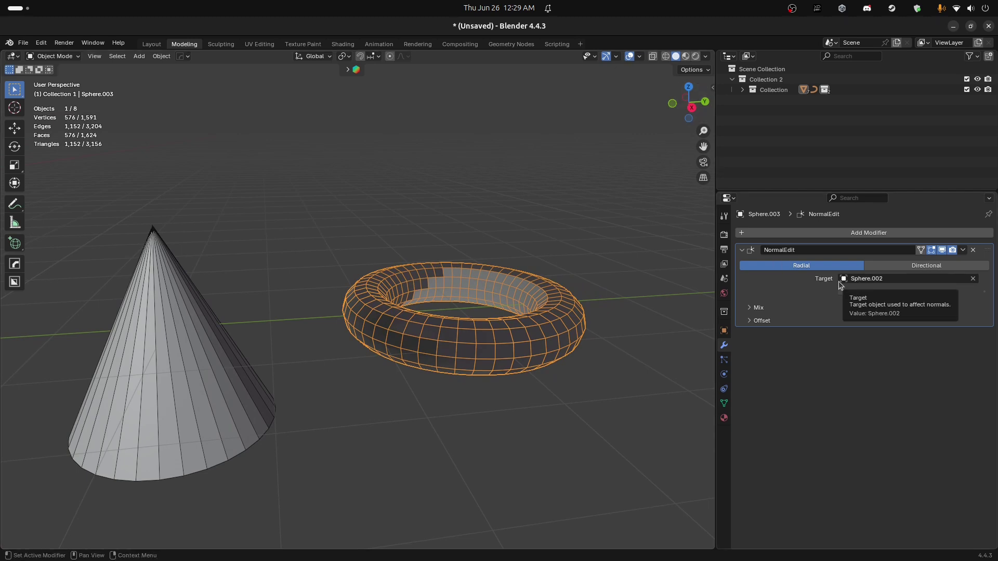
Move the cone up and around the torus to test the normals, placing it between the cylinder and the torus
left_click(213, 342)
key("g")
key("z")
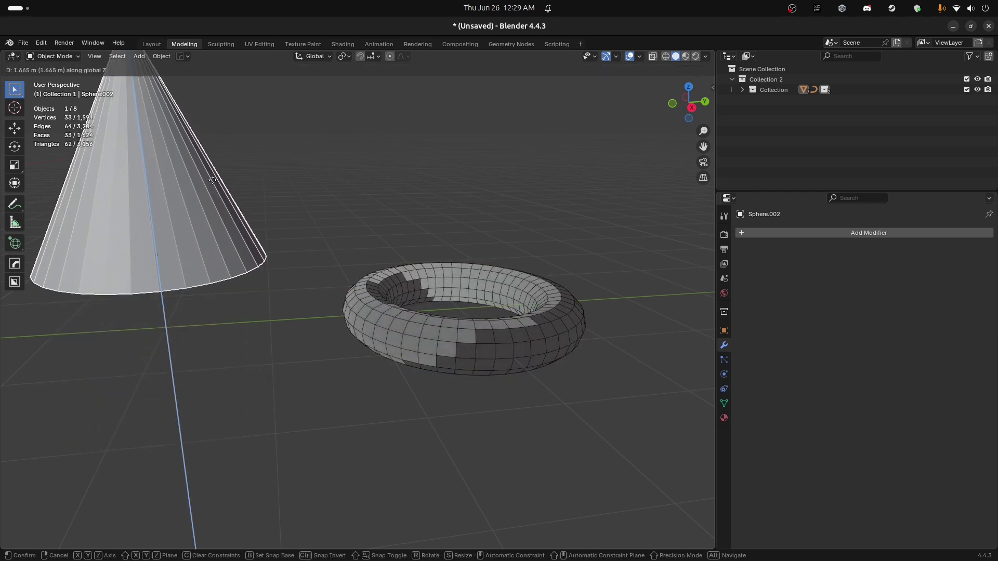
scroll(276, 310, "down", 5, "alt")
key("z")
key("z")
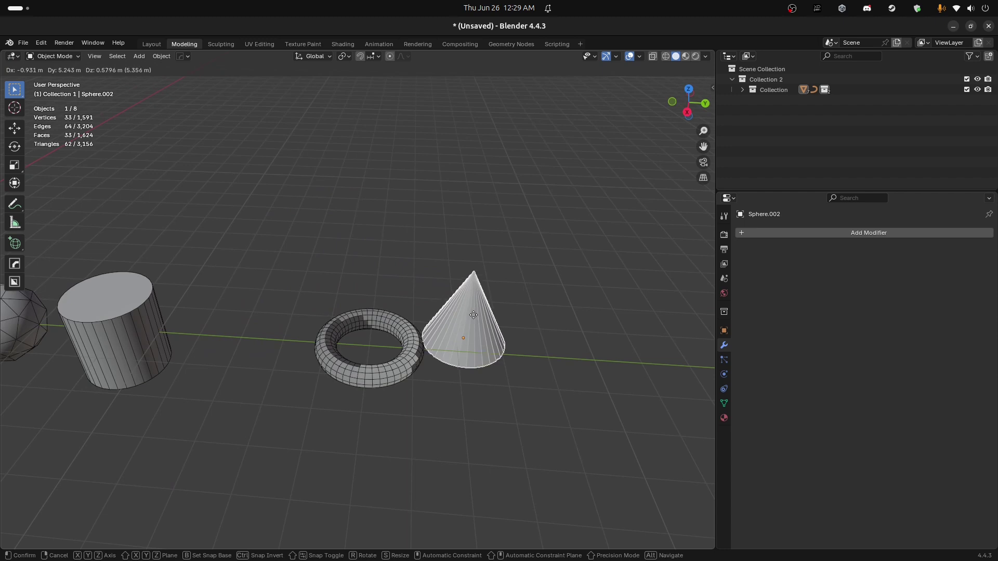
left_click(260, 385)
middle_click_drag(260, 384, 543, 199)
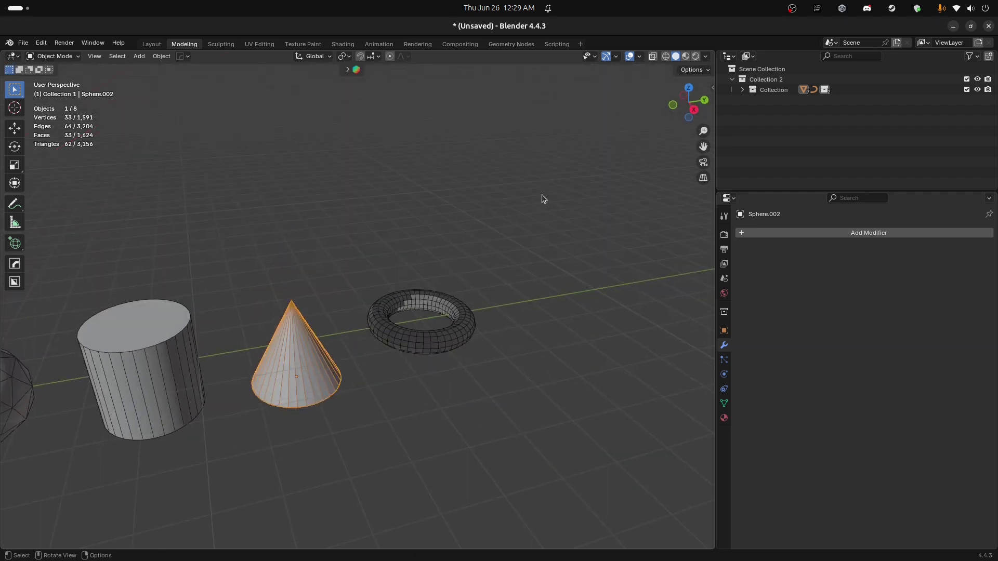
Hide the viewport overlays and move the cone to the far side of the torus
left_click(630, 56)
key("g")
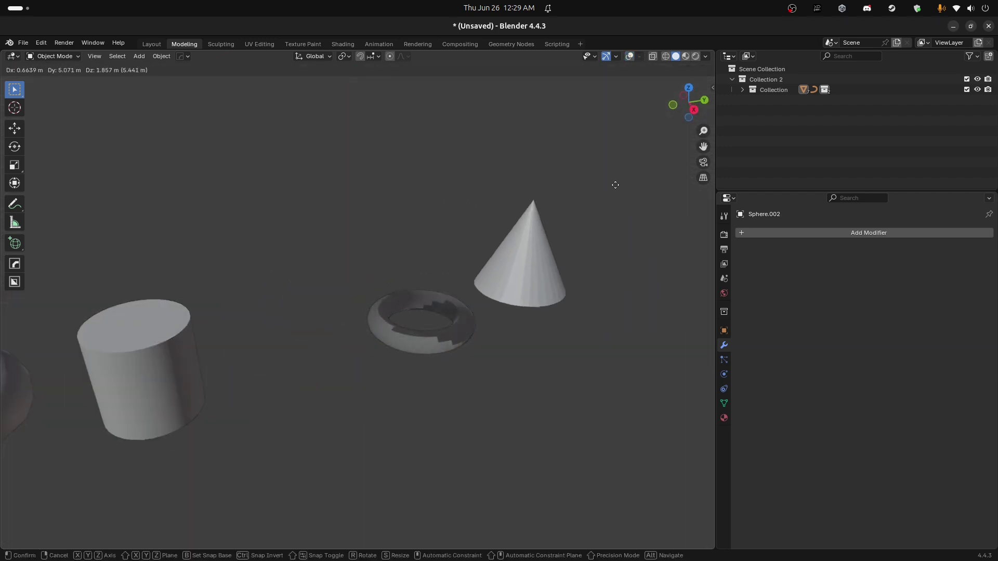